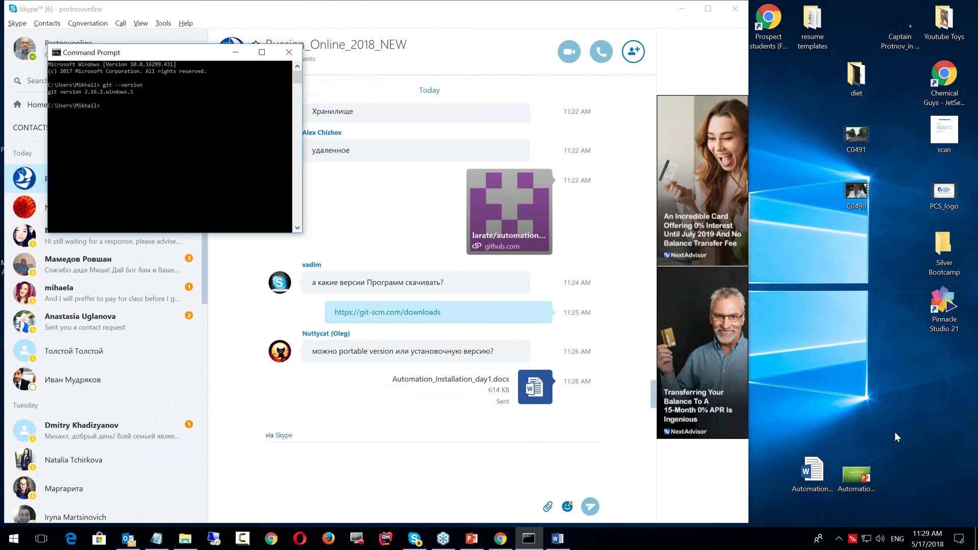
# Check the Downloads folder in File Explorer for the Git installer, sorting the files by date with the newest first
pyautogui.click(504, 450)
pyautogui.hotkey('alt', 'Tab')
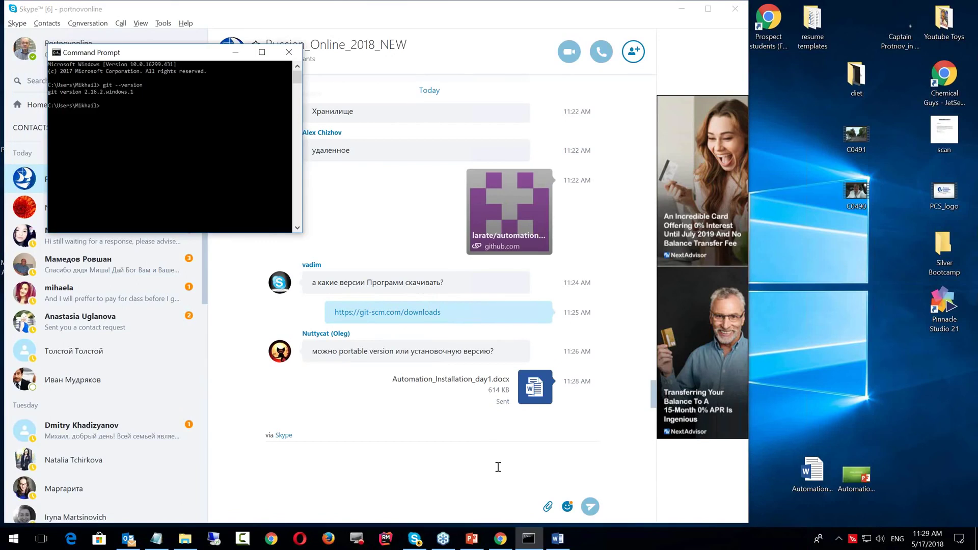
pyautogui.click(184, 543)
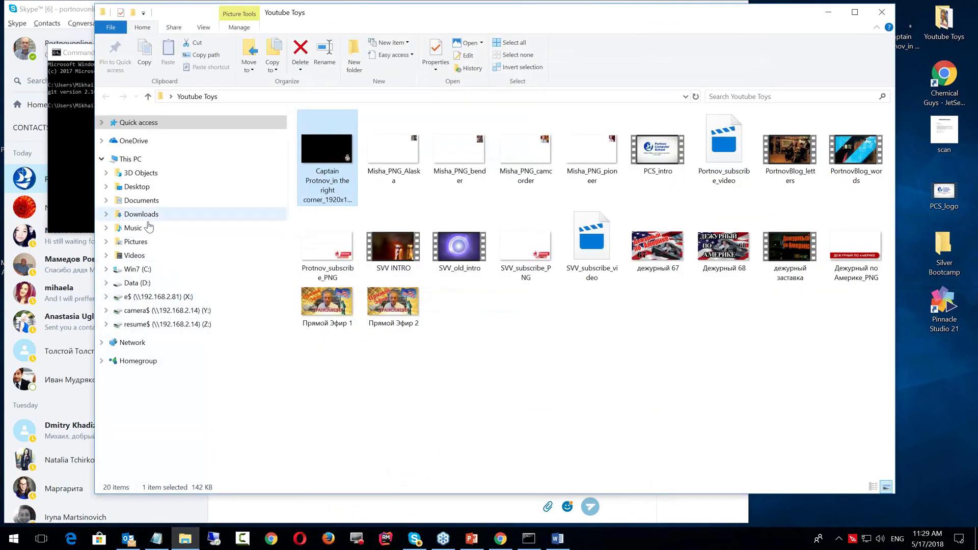
pyautogui.click(150, 218)
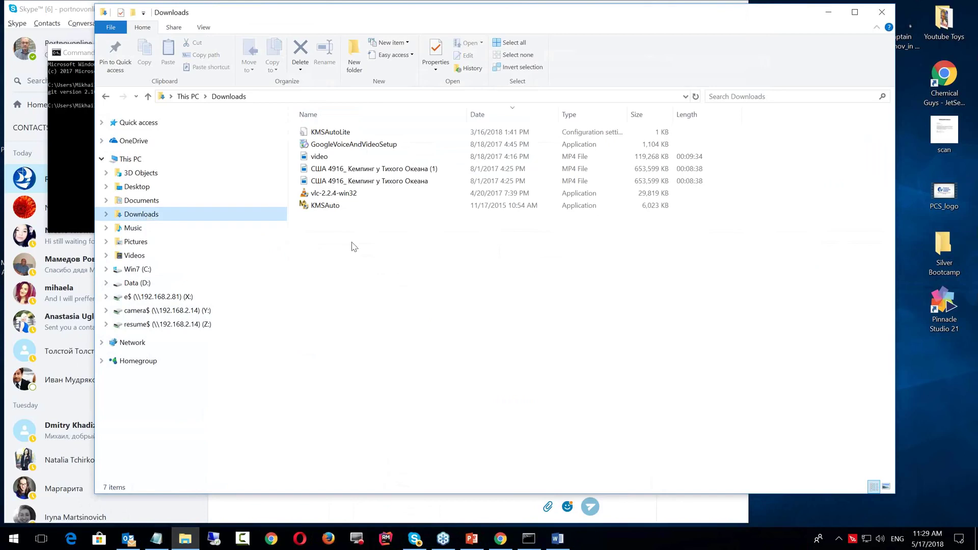
pyautogui.click(515, 113)
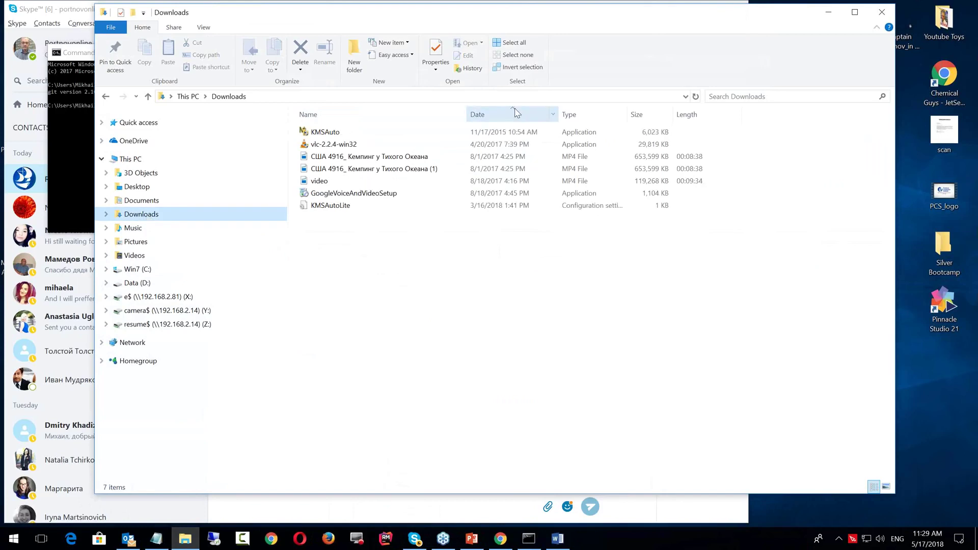
pyautogui.click(516, 113)
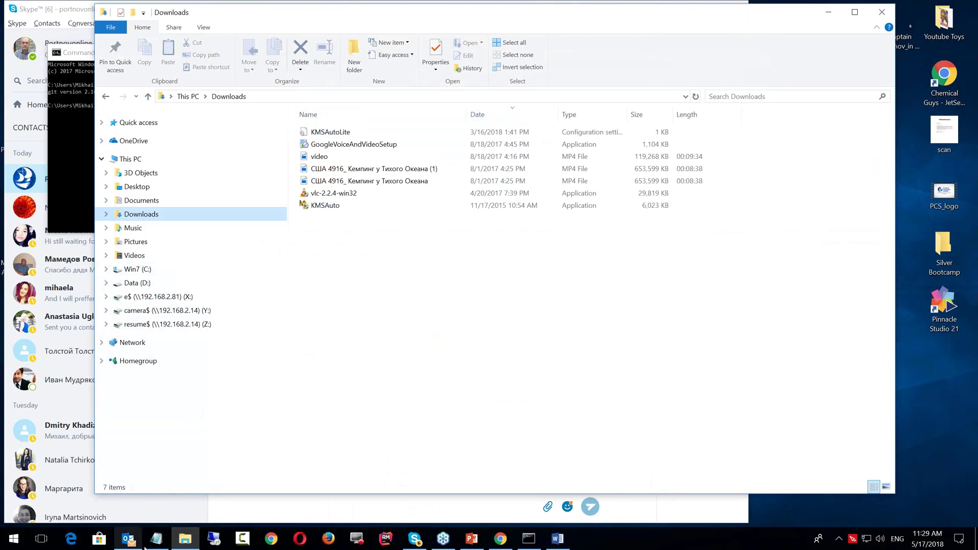
pyautogui.click(183, 539)
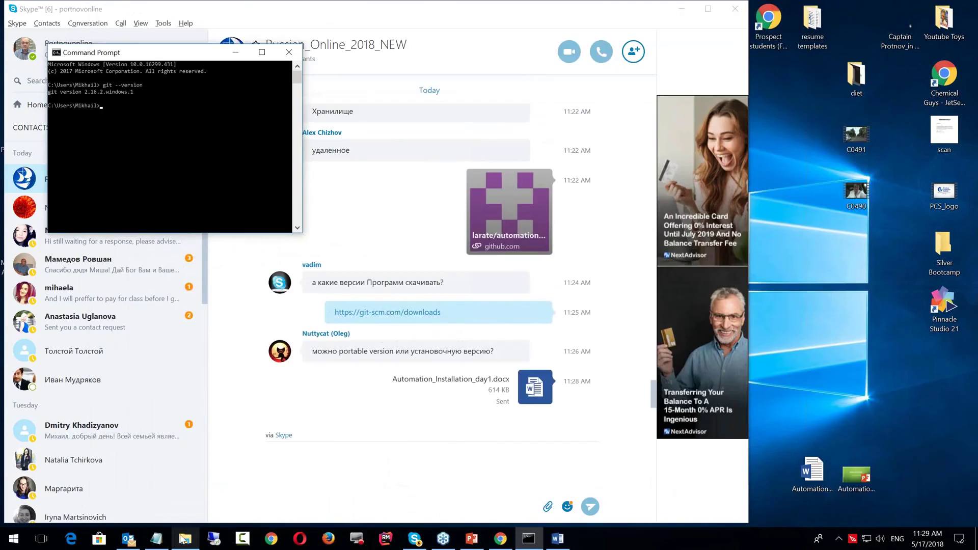
pyautogui.click(271, 541)
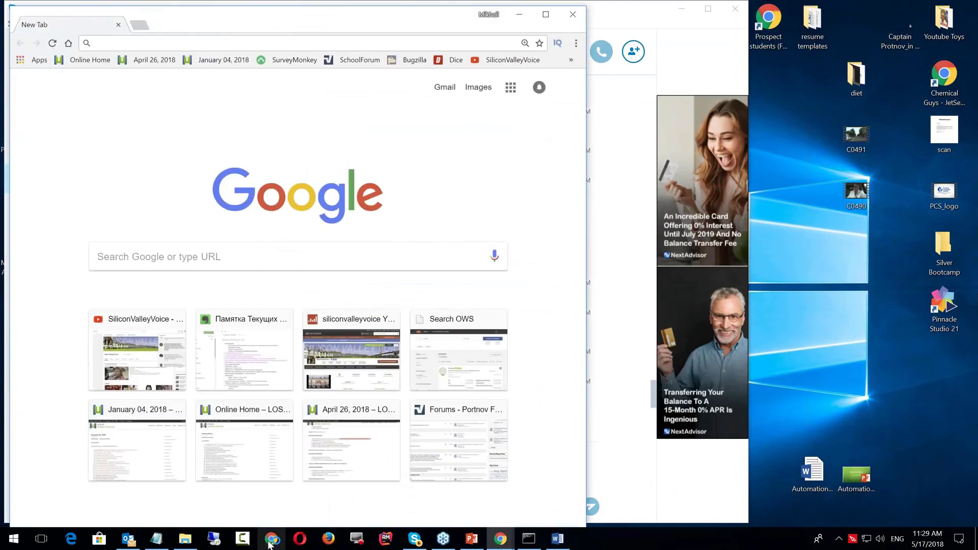
pyautogui.click(270, 540)
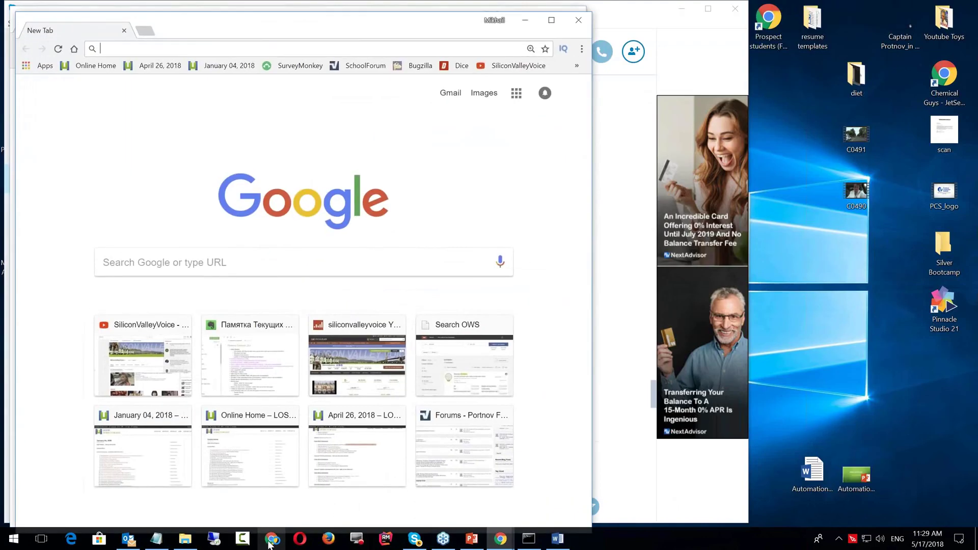
pyautogui.click(579, 24)
pyautogui.click(573, 14)
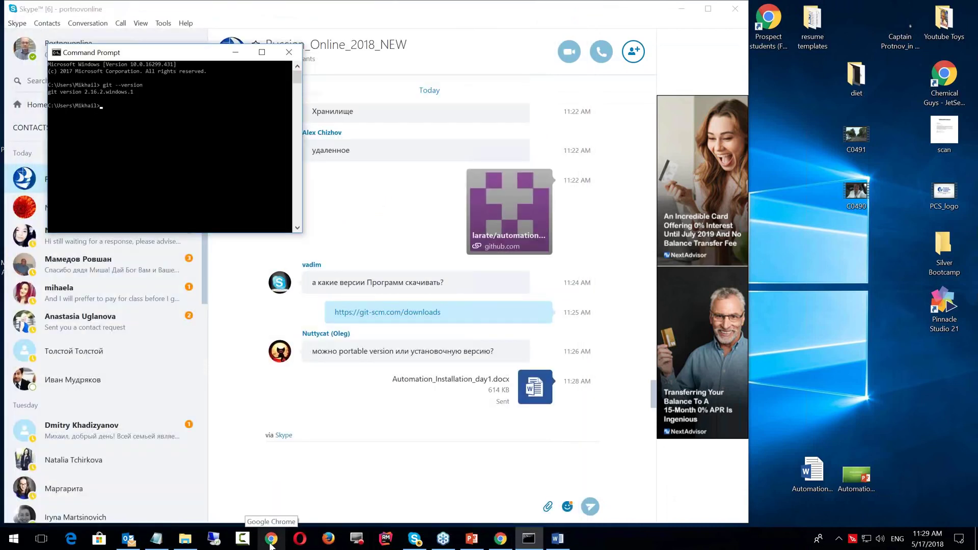
# Switch to Chrome and launch the downloaded Git-2.17.0-64-bit.exe installer, keeping the default components and Vim as Git's default editor
pyautogui.click(501, 540)
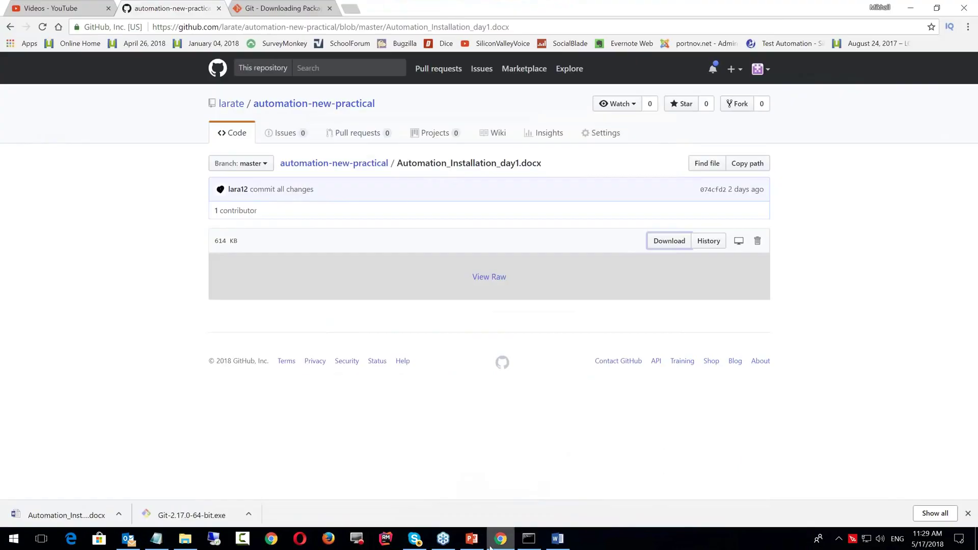
pyautogui.click(177, 518)
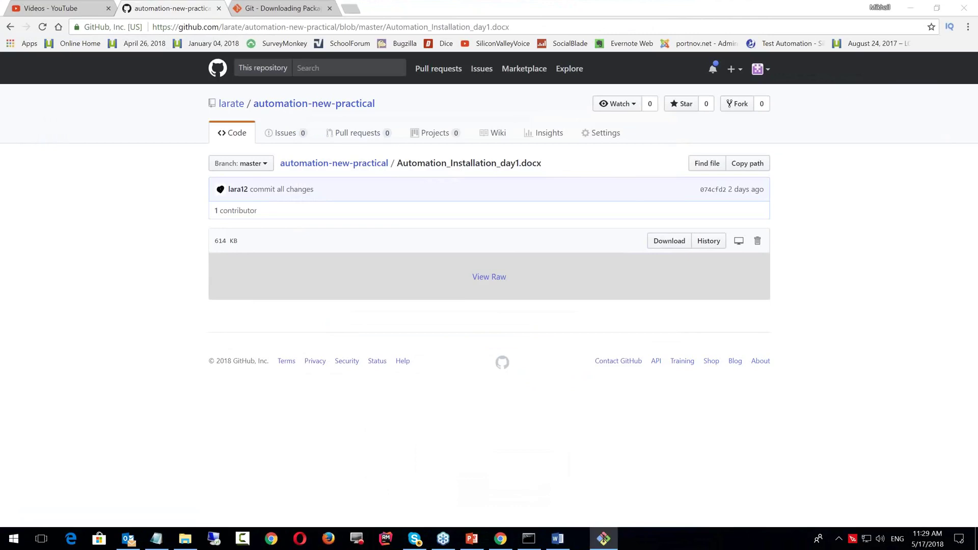
pyautogui.click(560, 360)
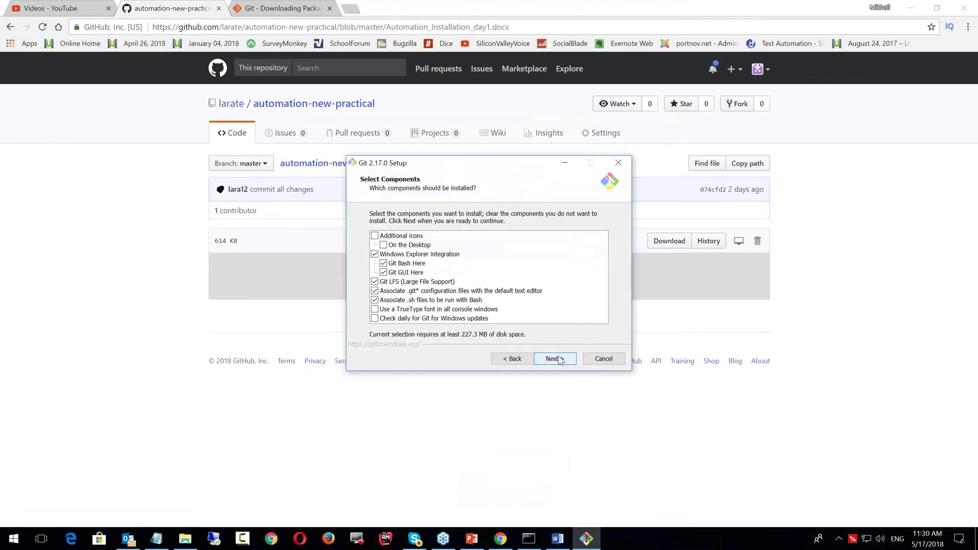
pyautogui.click(560, 362)
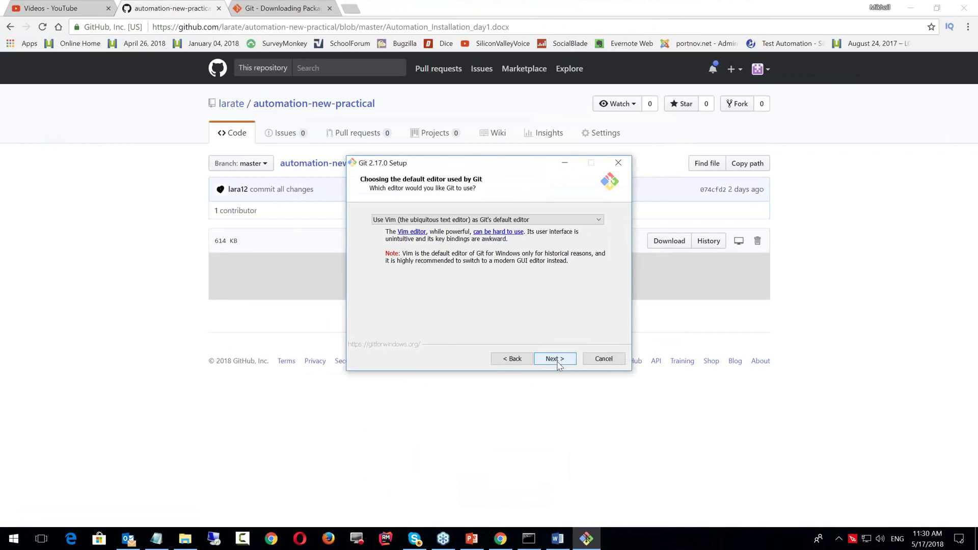
pyautogui.click(559, 362)
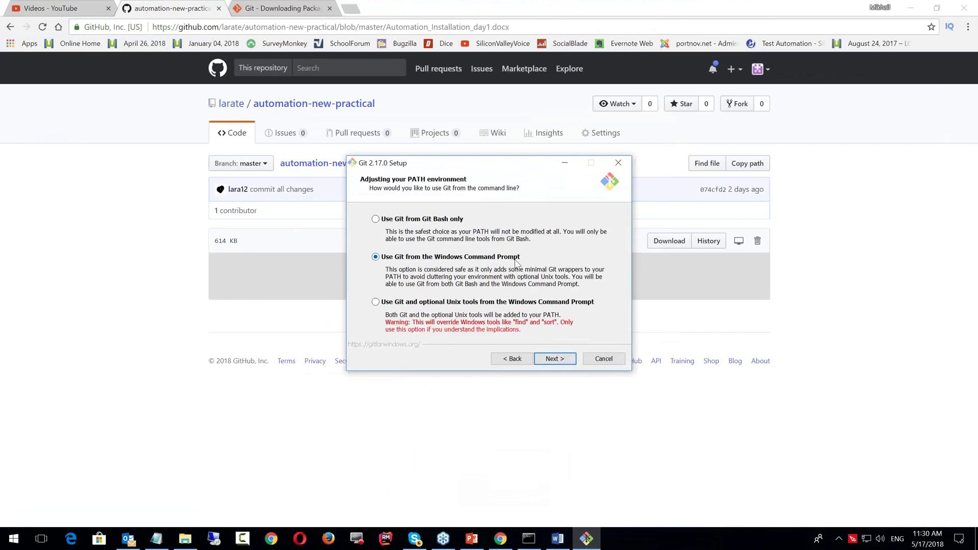
# Start the Git installation with Windows Command Prompt use, the OpenSSL library, Windows-style checkout with Unix-style commits, and MinTTY
pyautogui.click(548, 362)
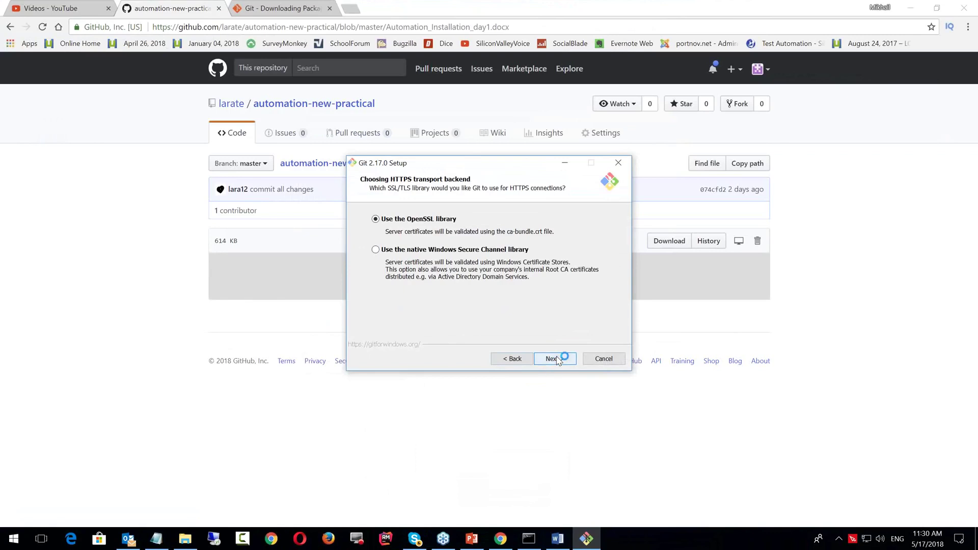
pyautogui.click(556, 359)
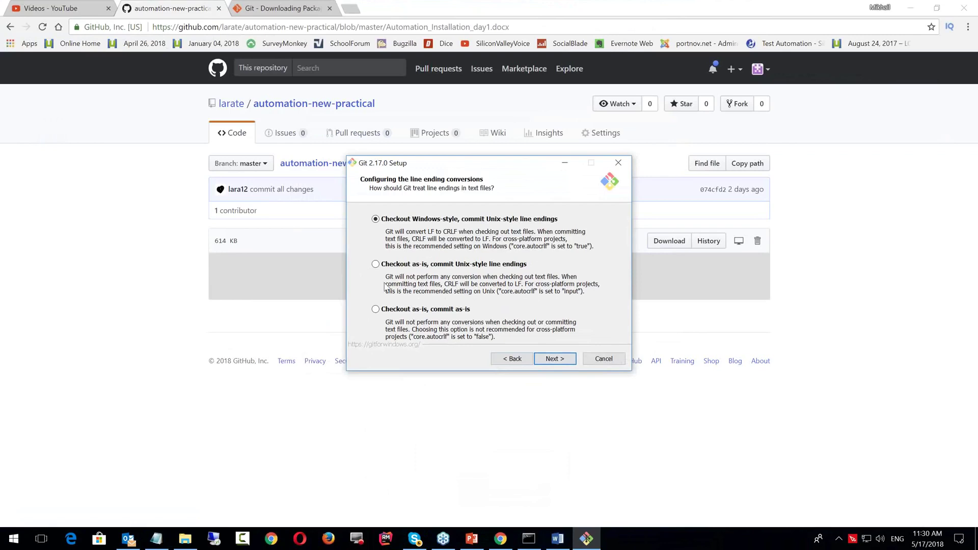
pyautogui.click(553, 360)
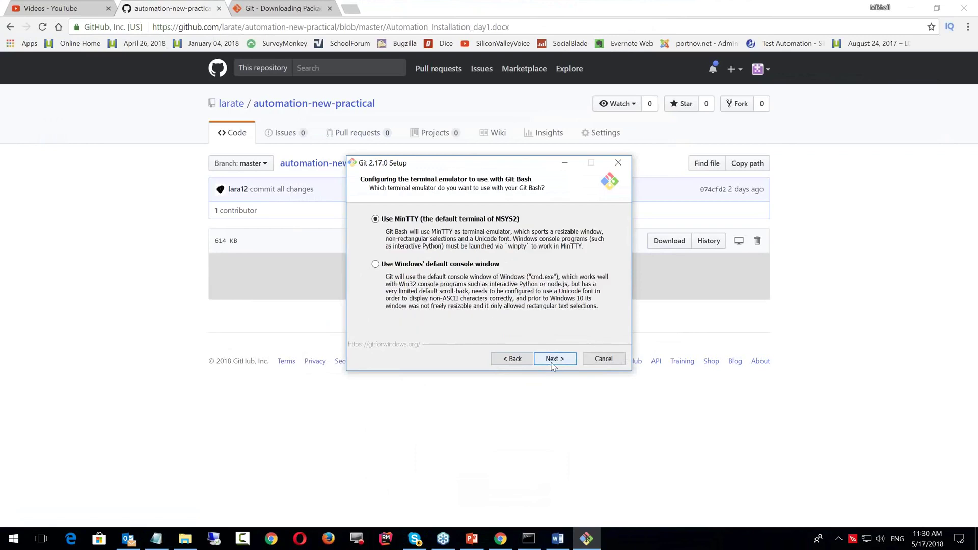
pyautogui.click(554, 360)
pyautogui.click(553, 359)
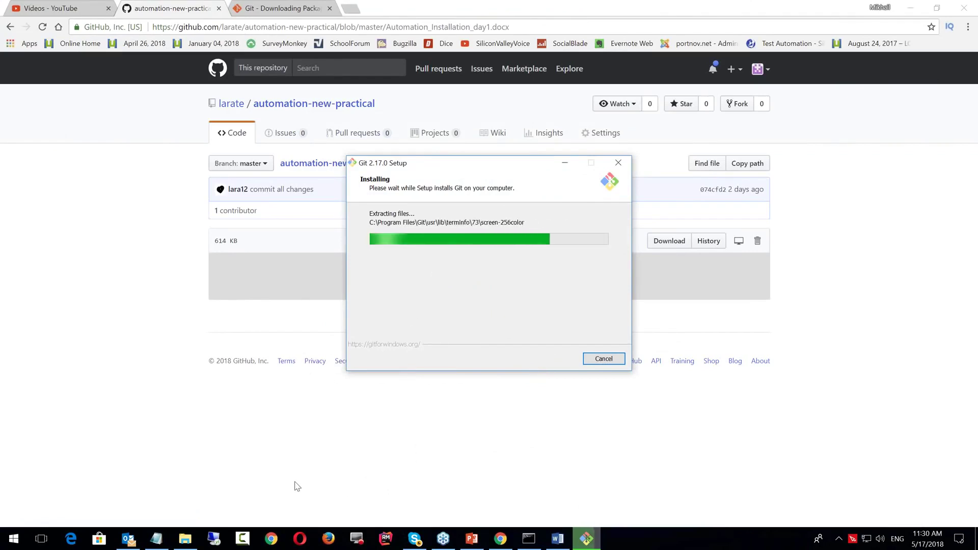
# Look at the Command Prompt window while Git installs, and finish the setup wizard with only the release notes set to open
pyautogui.hotkey('alt', 'Tab')
pyautogui.hotkey('alt', 'Tab')
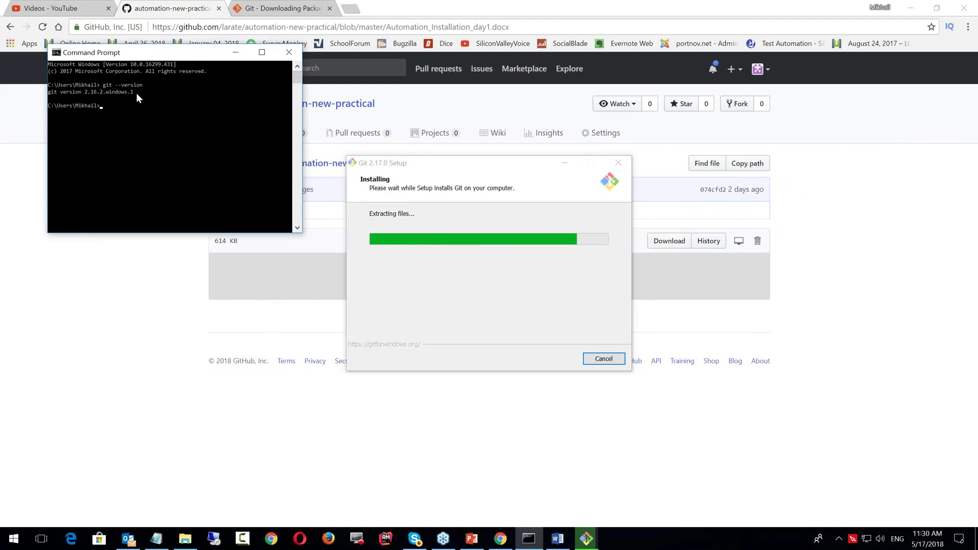
pyautogui.hotkey('alt', 'Tab')
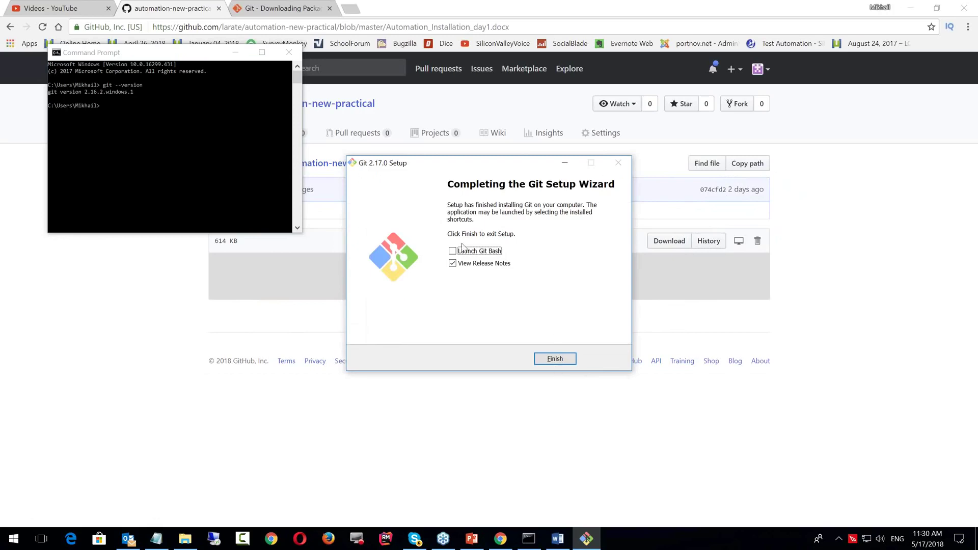
pyautogui.click(554, 359)
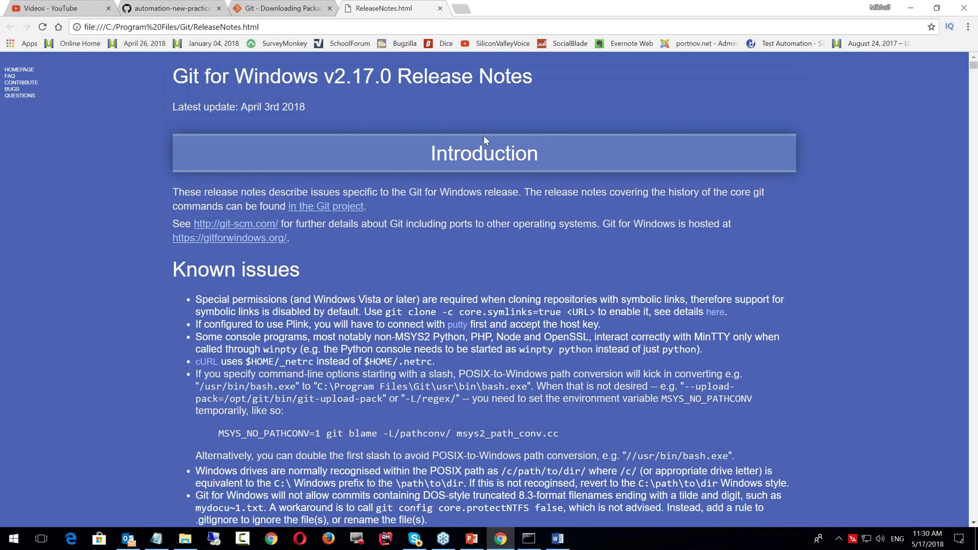
# Skim the Git for Windows v2.17.0 release notes down through the older versions' changes and return to the introduction
pyautogui.scroll(-20, 485, 138)
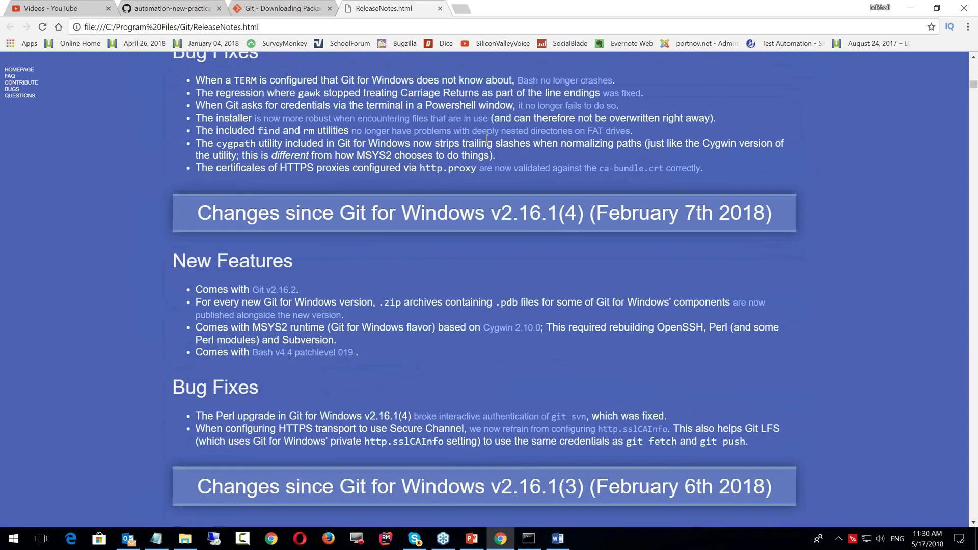
pyautogui.scroll(-20, 486, 138)
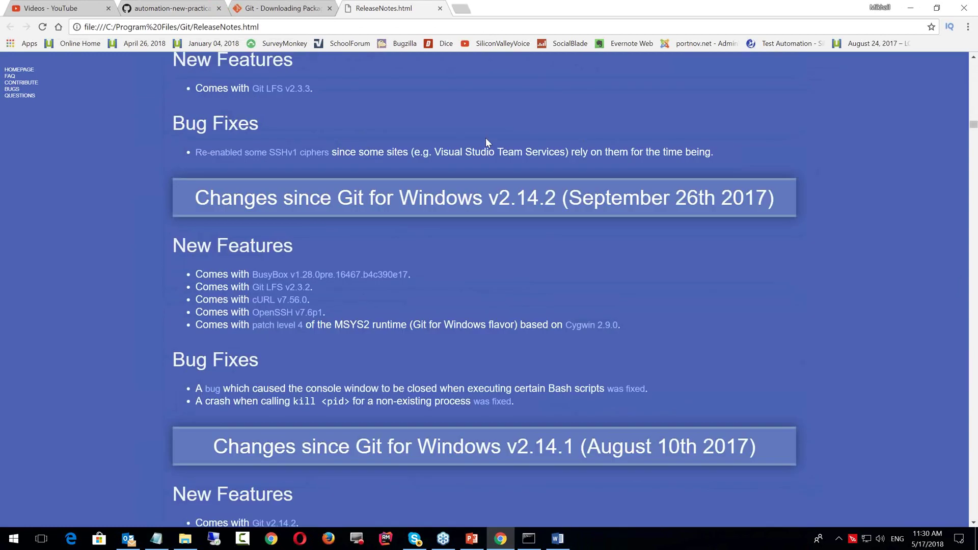
pyautogui.scroll(-20, 485, 138)
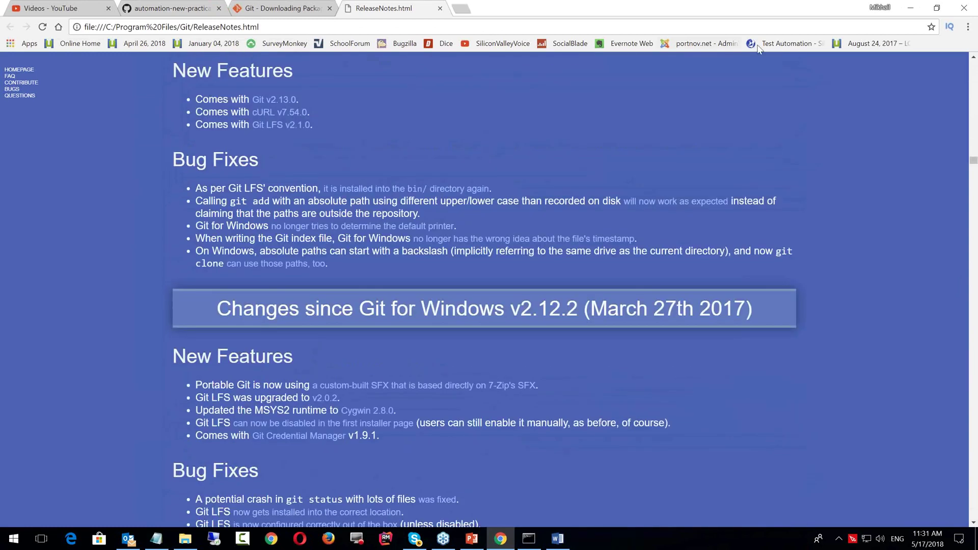
pyautogui.scroll(-20, 855, 312)
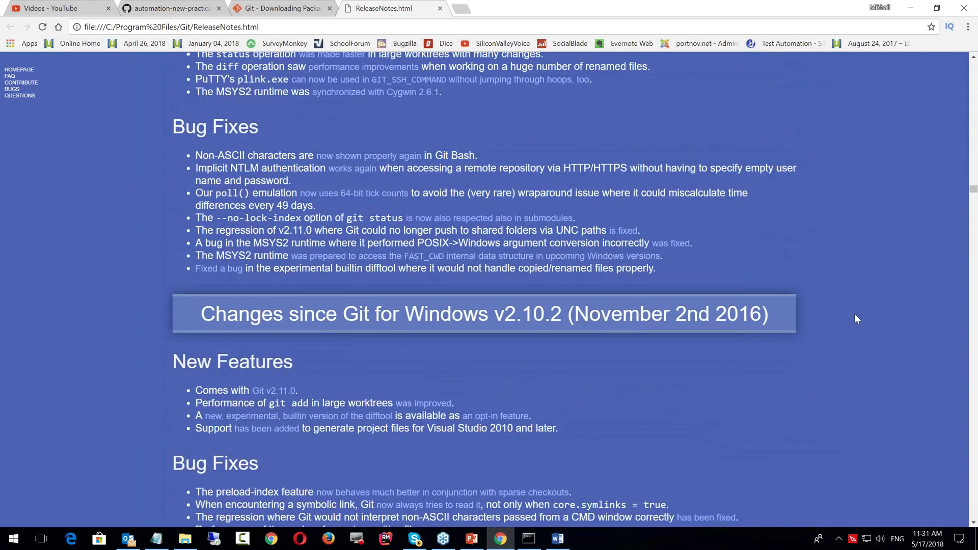
pyautogui.scroll(-20, 854, 313)
pyautogui.scroll(9, 684, 331)
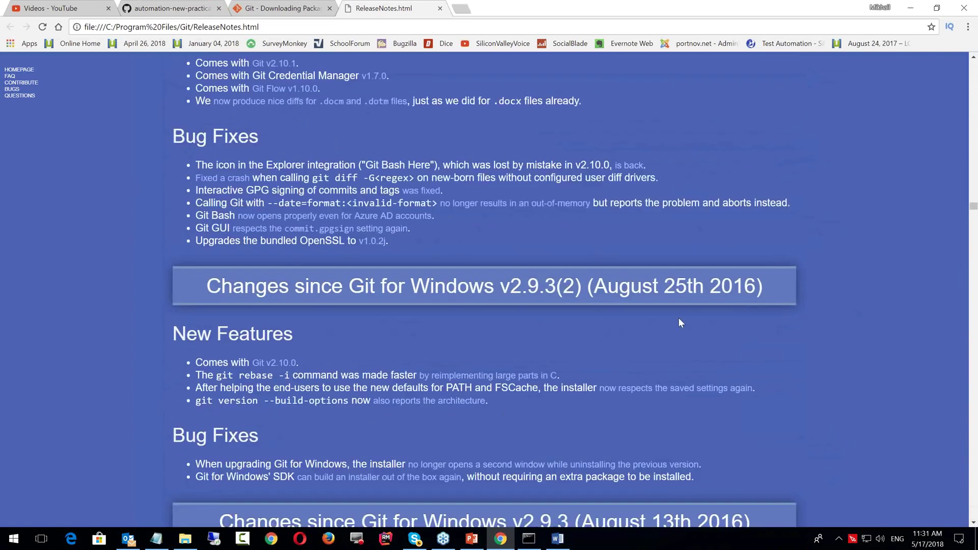
pyautogui.scroll(20, 514, 256)
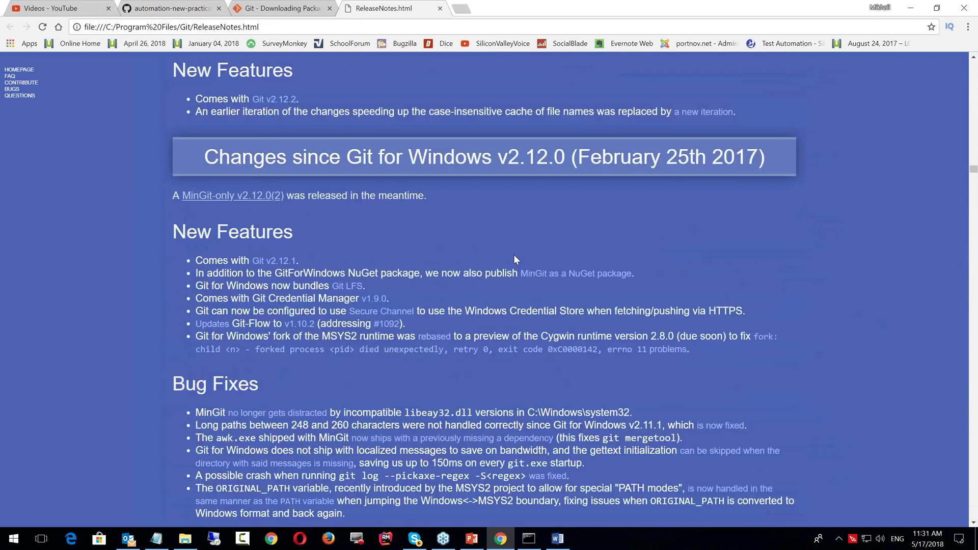
pyautogui.scroll(20, 514, 256)
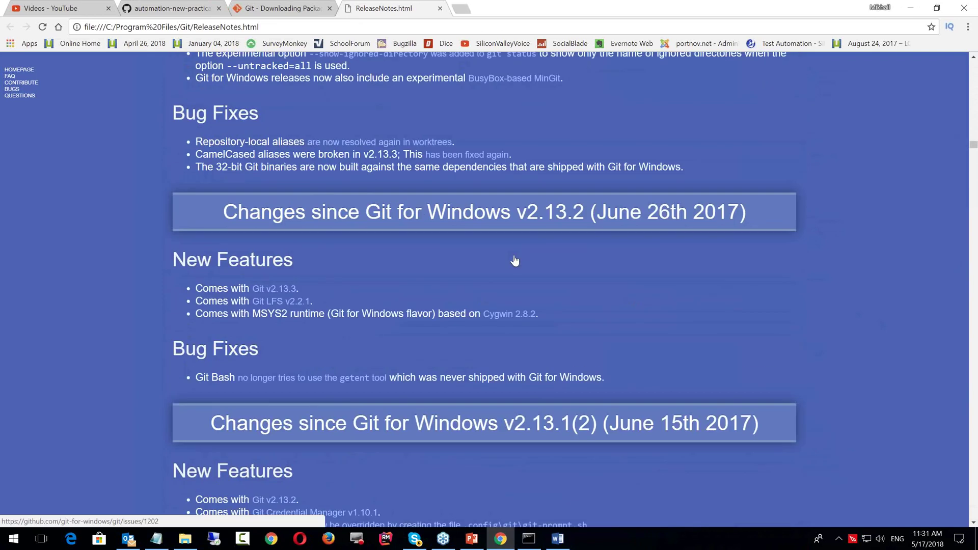
pyautogui.scroll(20, 515, 260)
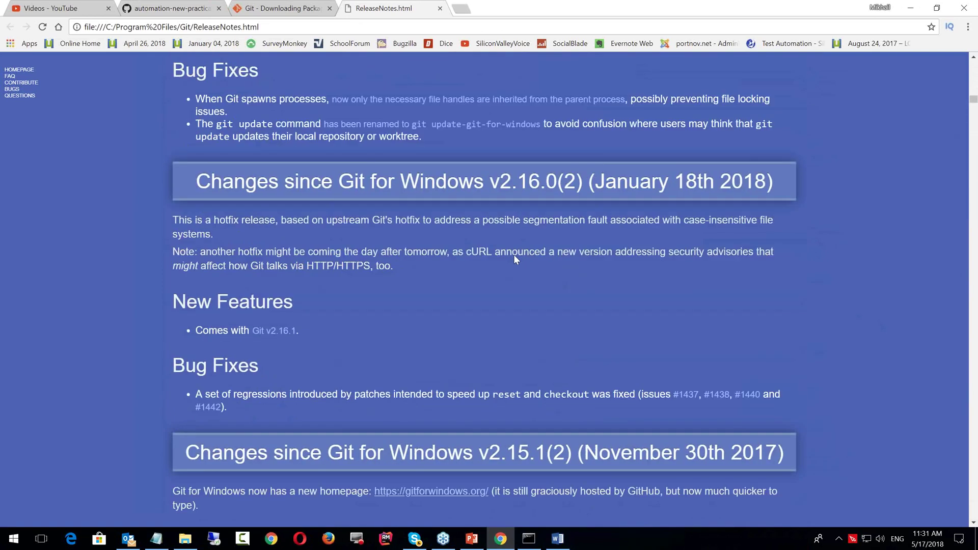
pyautogui.scroll(20, 515, 260)
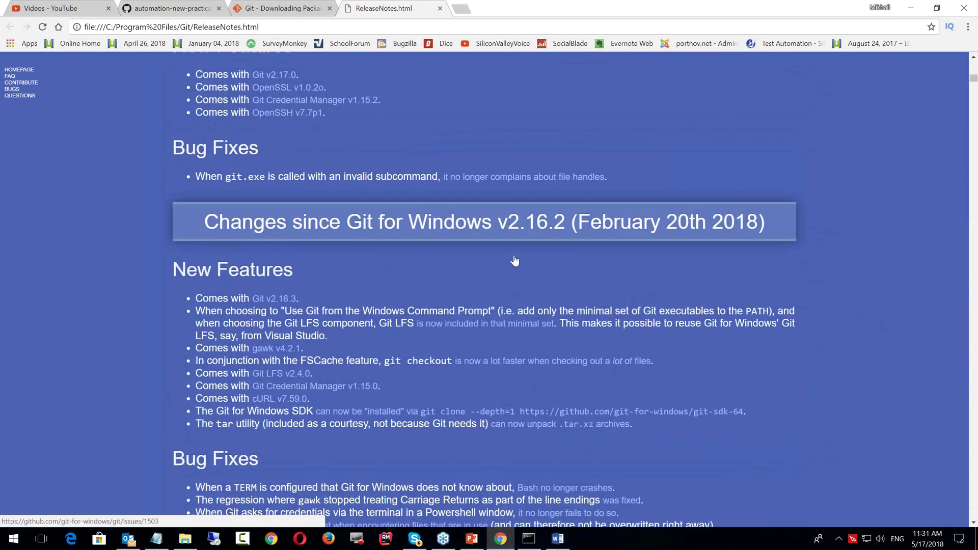
pyautogui.scroll(15, 514, 260)
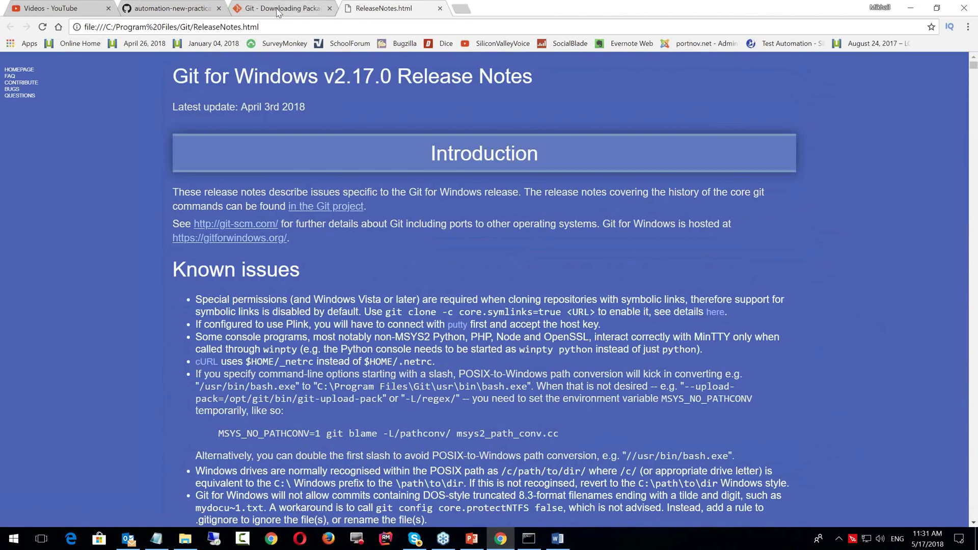
# Revisit the Git for Windows download page, and open the main code page of the automation-new-practical repository on GitHub
pyautogui.click(278, 10)
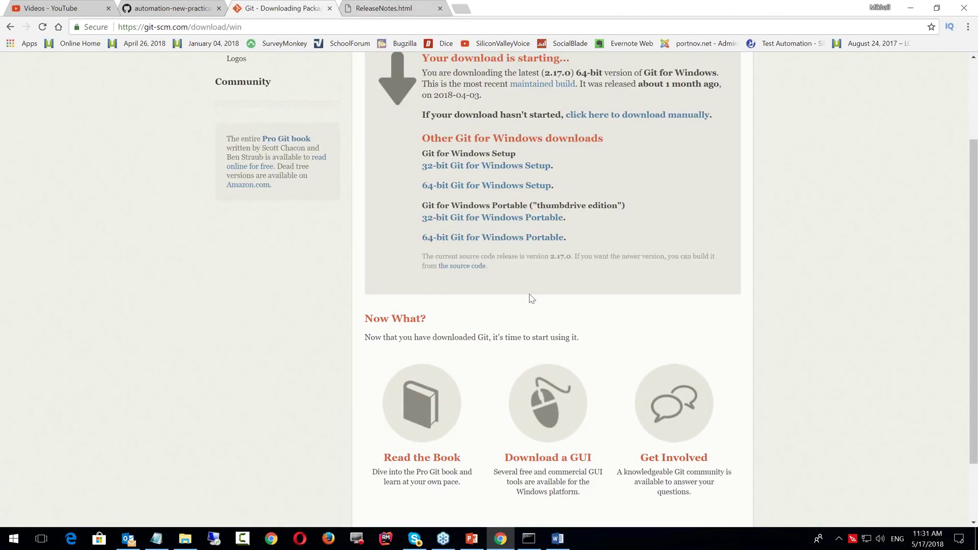
pyautogui.scroll(2, 539, 299)
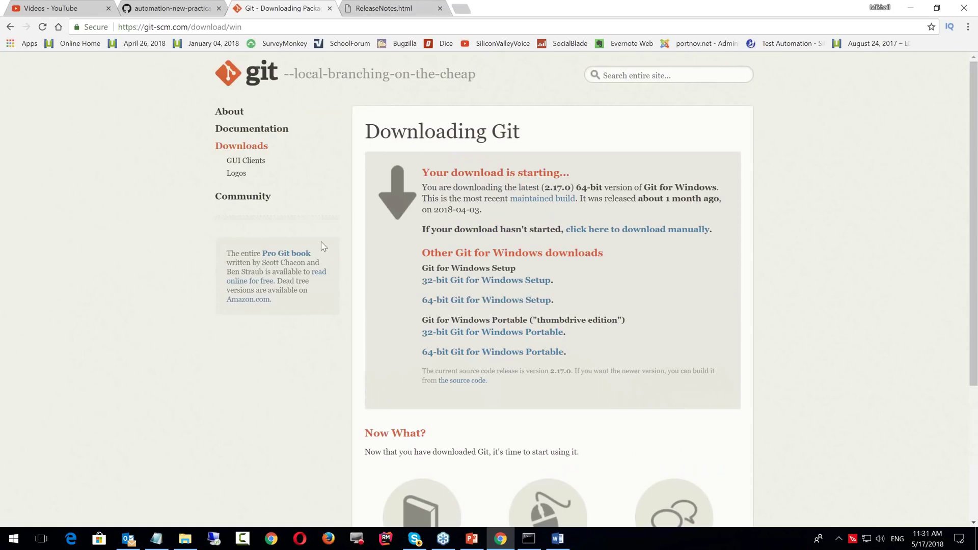
pyautogui.click(173, 6)
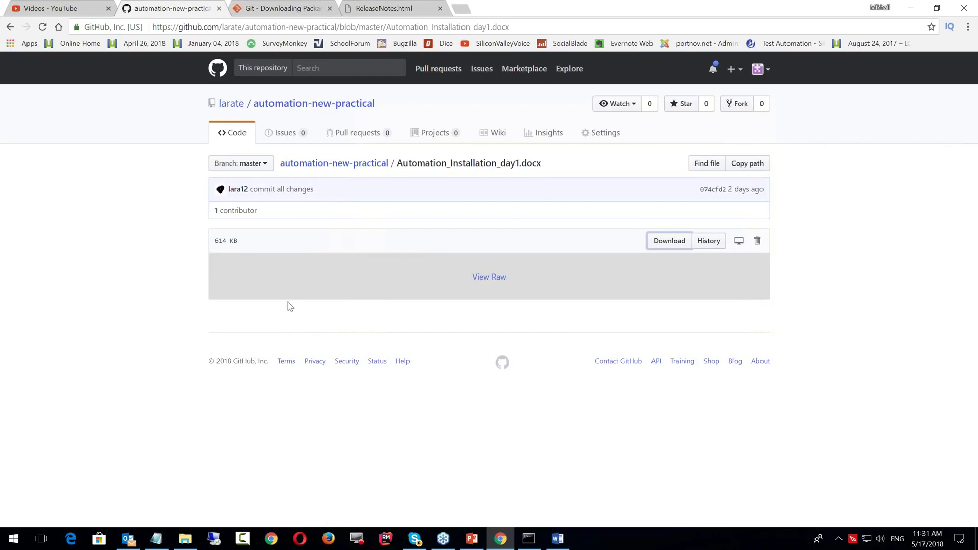
pyautogui.click(249, 132)
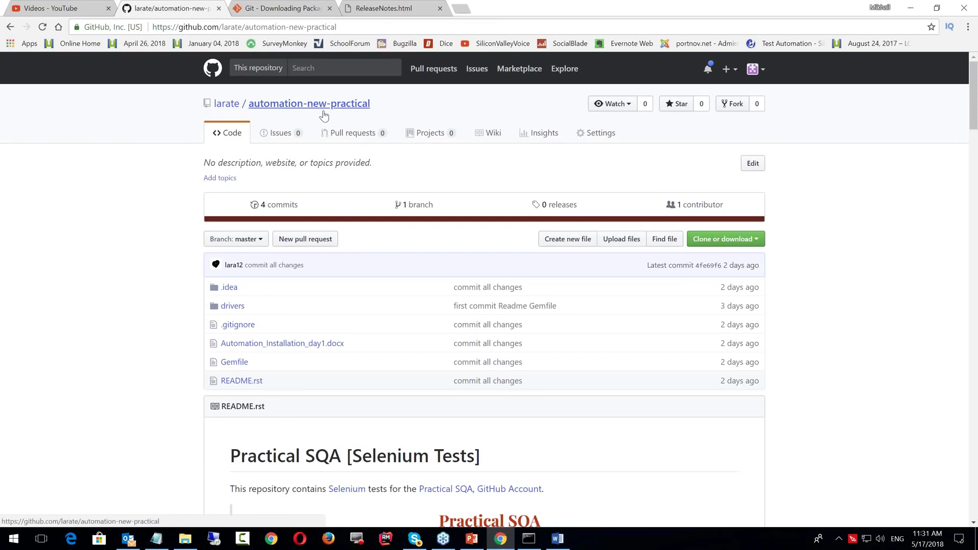
# Open the clone options of the automation-new-practical repository and copy its HTTPS URL
pyautogui.click(757, 240)
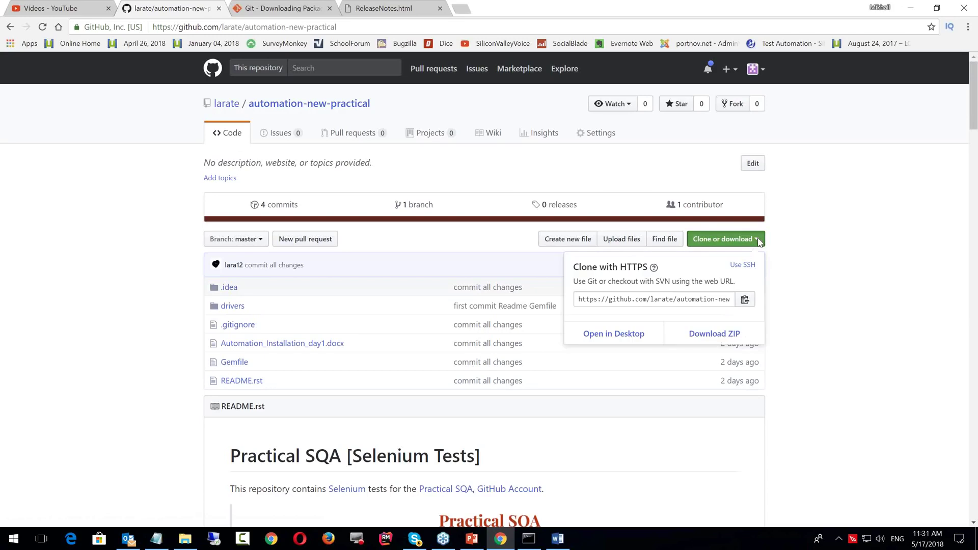
pyautogui.click(744, 302)
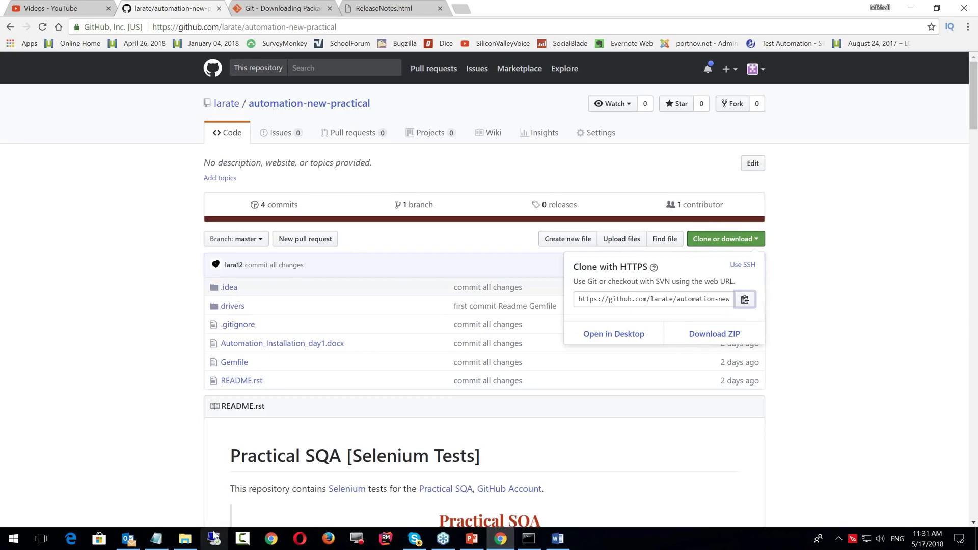
# Look through the Desktop folder and the root of the C: drive in File Explorer for the project location
pyautogui.moveTo(186, 543)
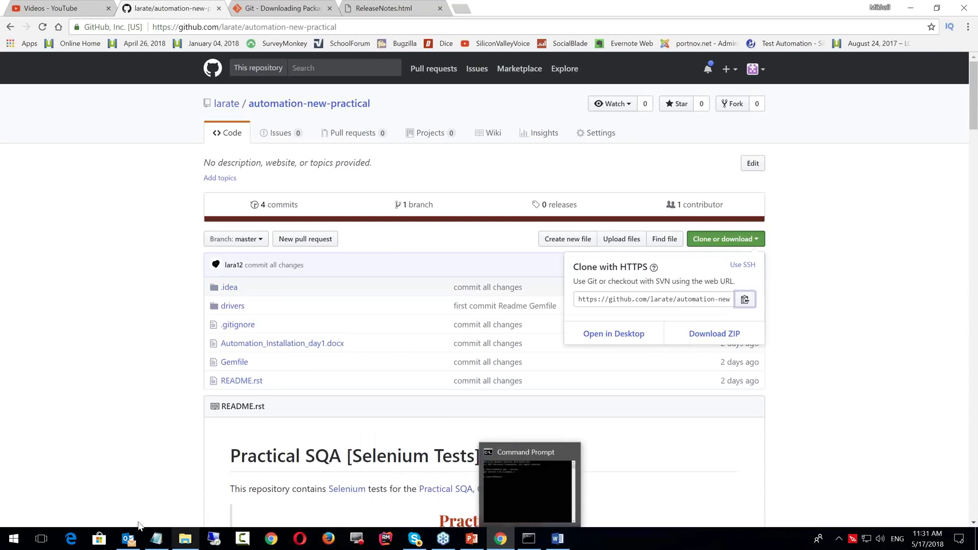
pyautogui.click(186, 541)
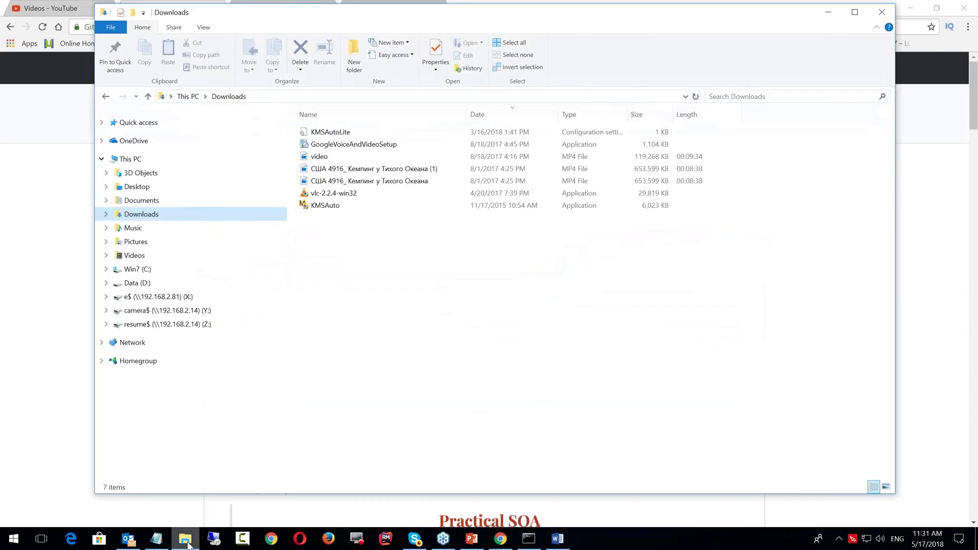
pyautogui.click(150, 195)
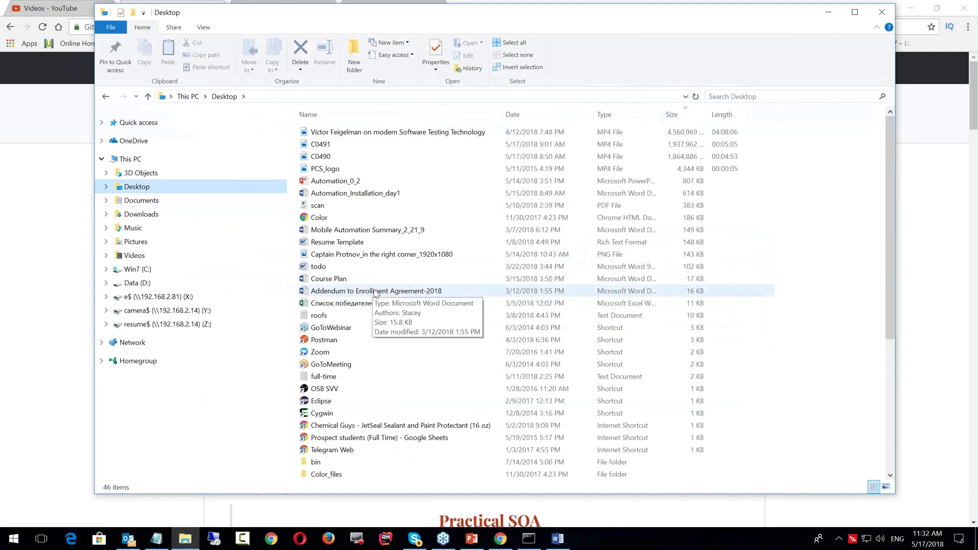
pyautogui.scroll(-2, 374, 293)
pyautogui.scroll(-1, 375, 293)
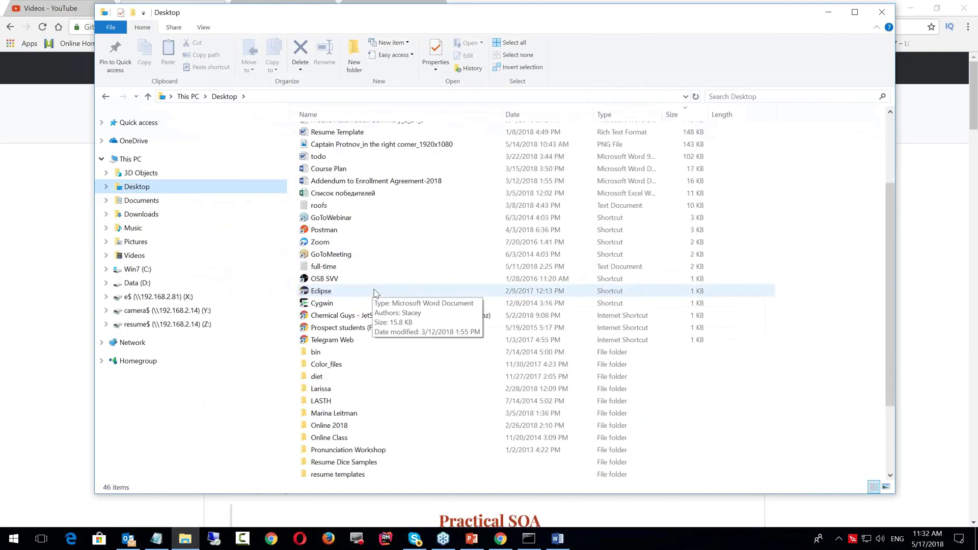
pyautogui.scroll(-3, 375, 293)
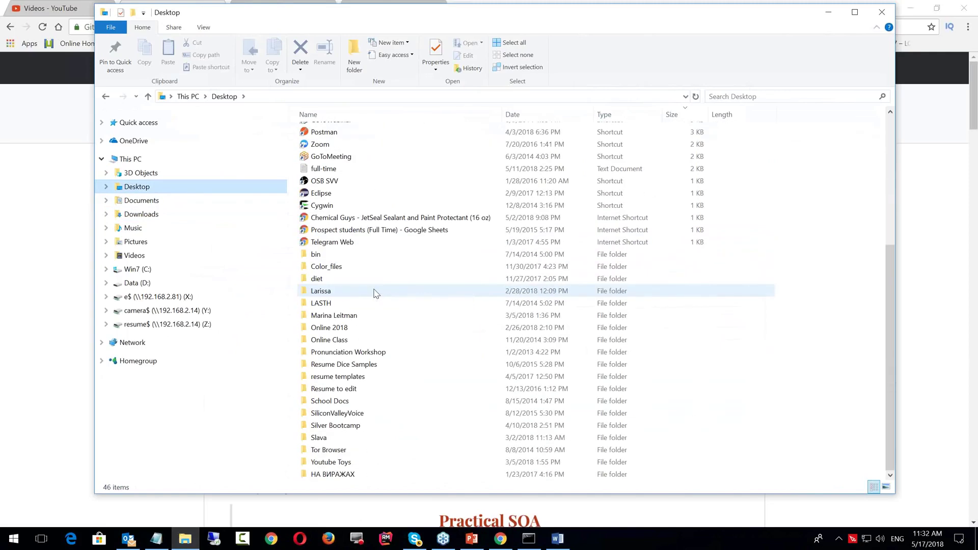
pyautogui.scroll(4, 383, 329)
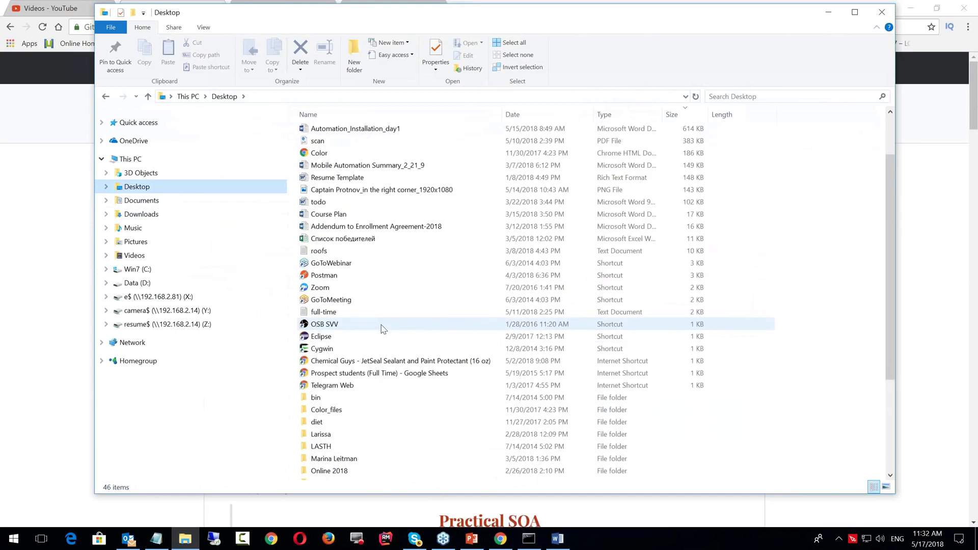
pyautogui.scroll(1, 383, 329)
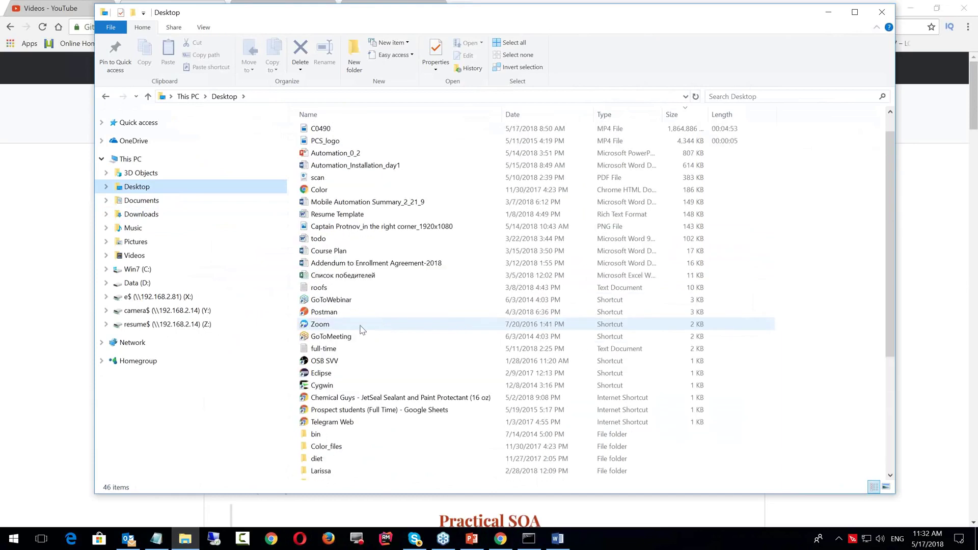
pyautogui.click(149, 270)
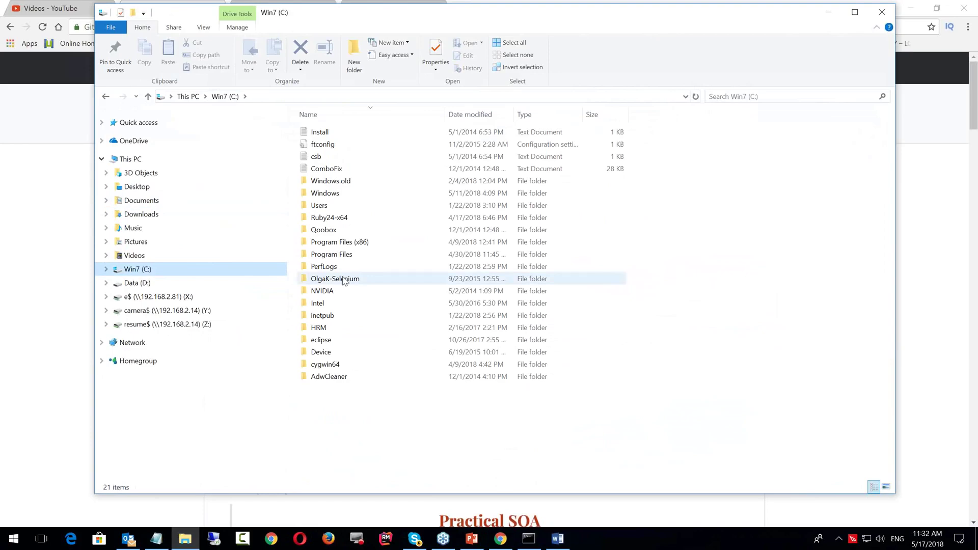
# Start RubyMine with the evaluation continued, and copy the path of the automation_practical_sqa project folder
pyautogui.click(384, 542)
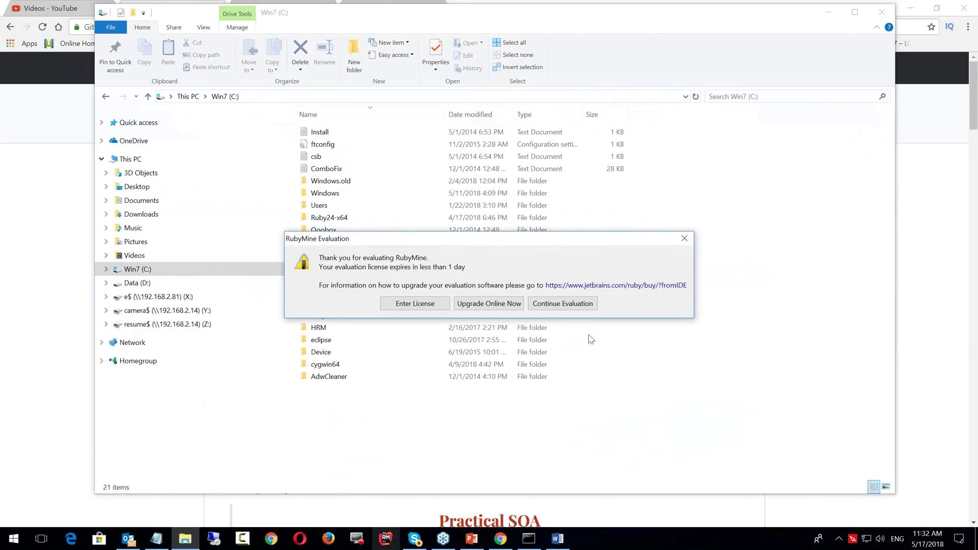
pyautogui.click(570, 306)
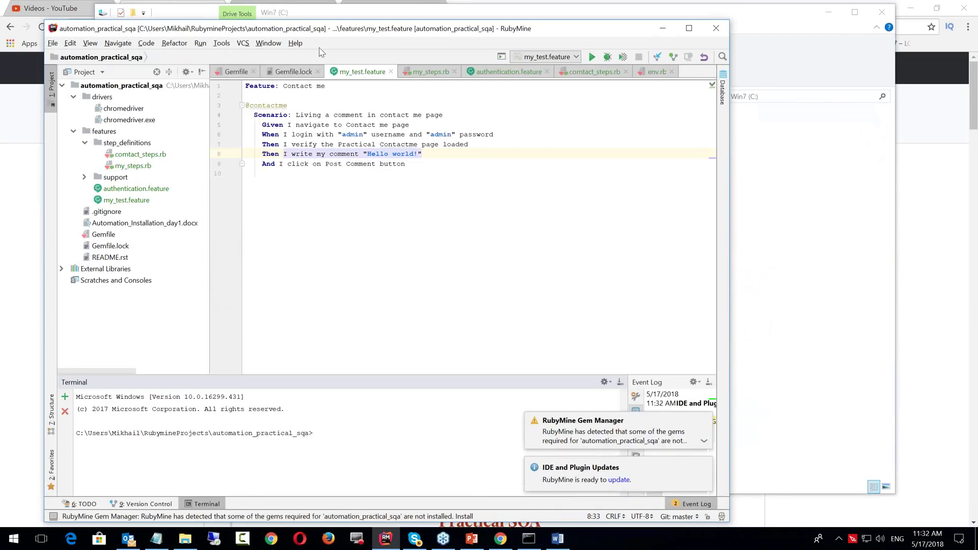
pyautogui.click(662, 30)
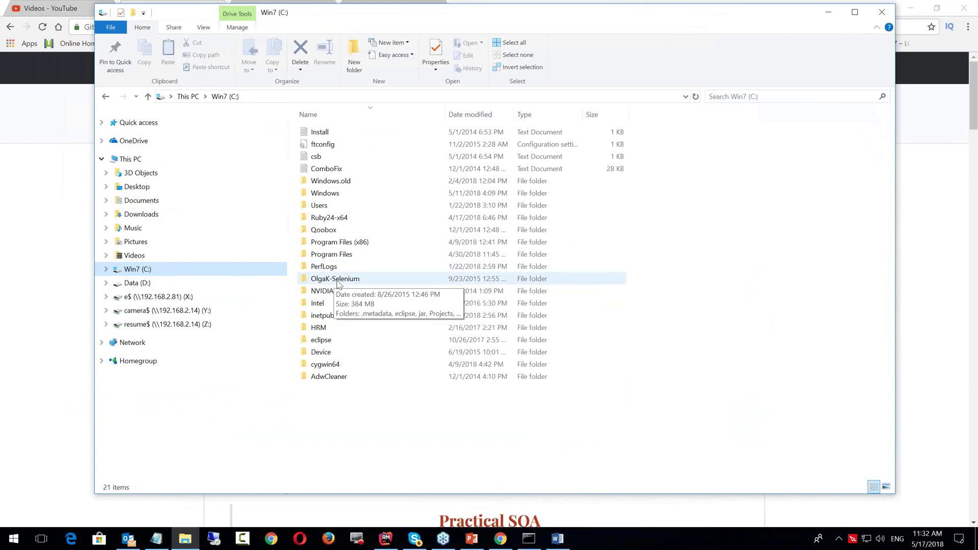
pyautogui.click(340, 246)
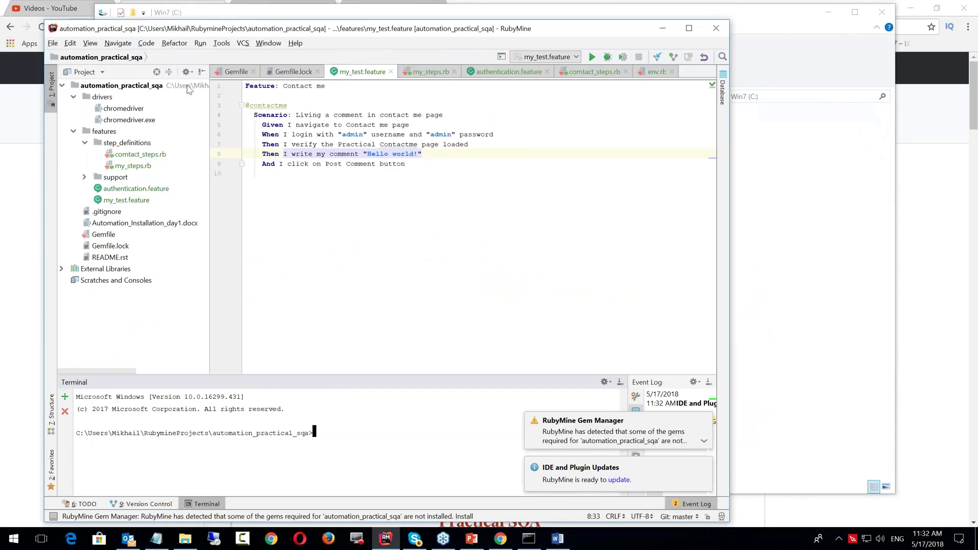
pyautogui.rightClick(142, 87)
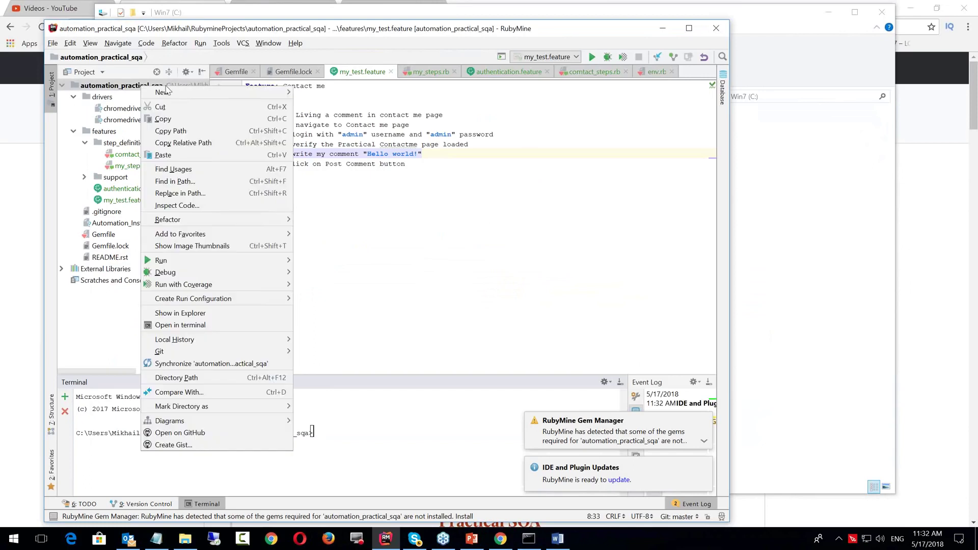
pyautogui.click(187, 142)
# In the Command Prompt, change to the copied automation_practical_sqa path and move up to the RubymineProjects folder with cd ../
pyautogui.hotkey('alt', 'Tab')
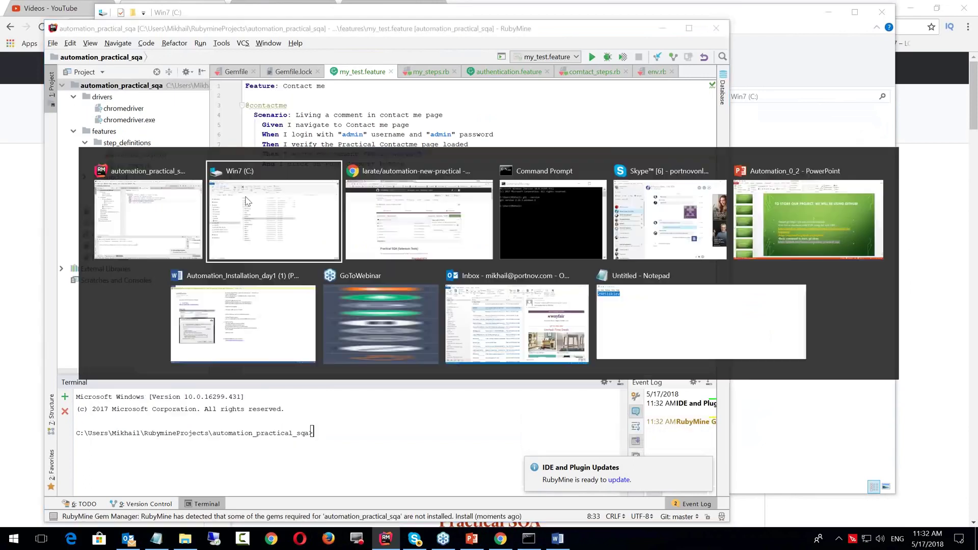
pyautogui.hotkey('alt', 'Tab')
pyautogui.hotkey('alt', 'Tab')
pyautogui.hotkey('alt', 'Tab')
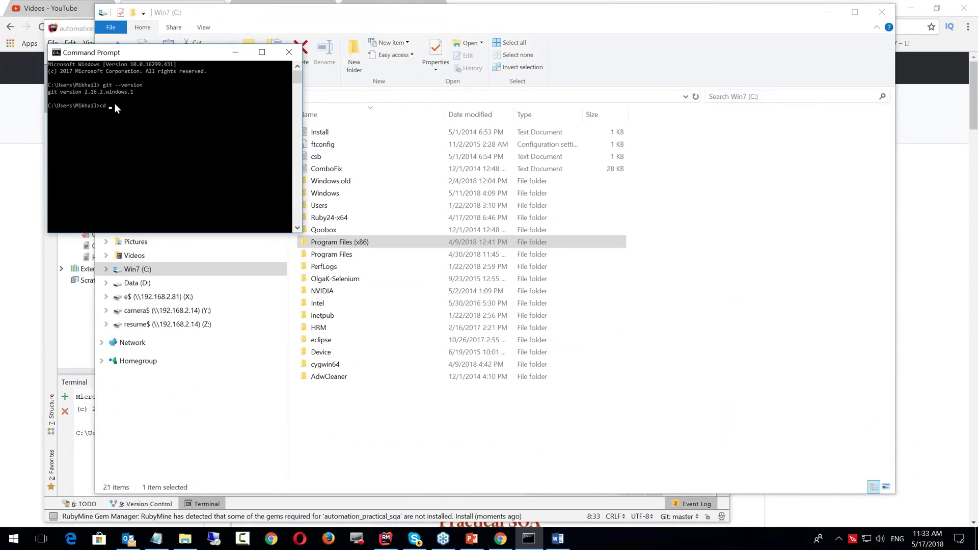
pyautogui.write('cd')
pyautogui.hotkey('ctrl', 'v')
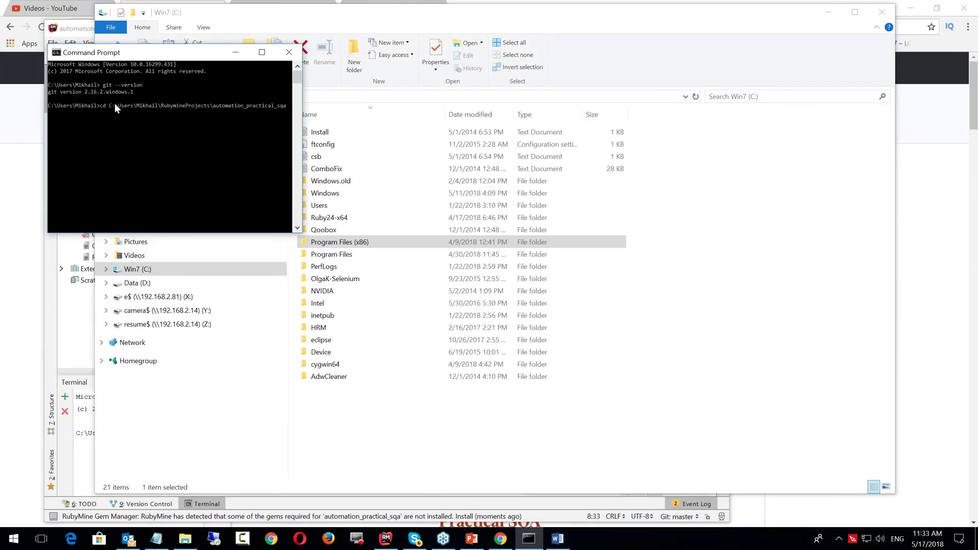
pyautogui.press('Return')
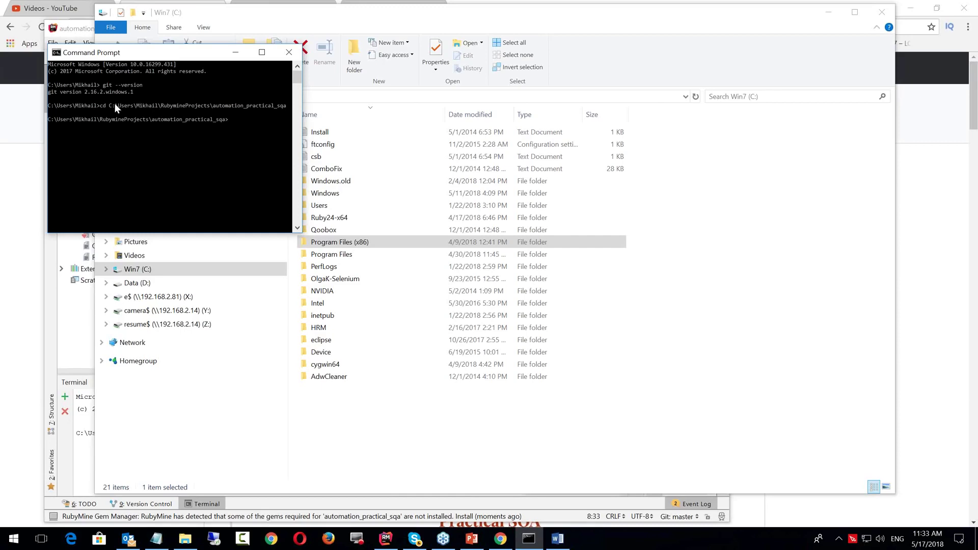
pyautogui.write('cd ../')
pyautogui.press('Return')
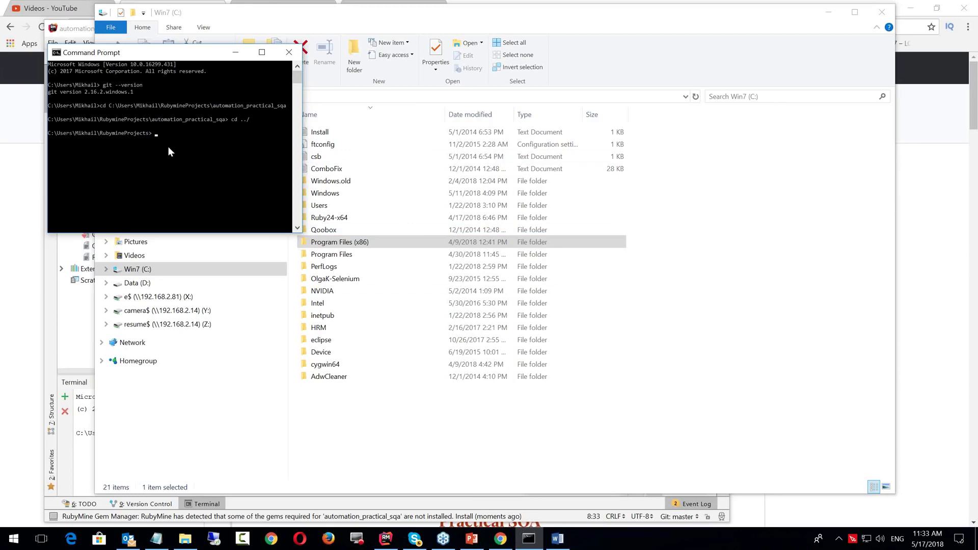
# Switch to the GitHub page in Chrome and copy the repository's HTTPS clone URL again
pyautogui.hotkey('alt', 'Tab')
pyautogui.hotkey('alt', 'Tab')
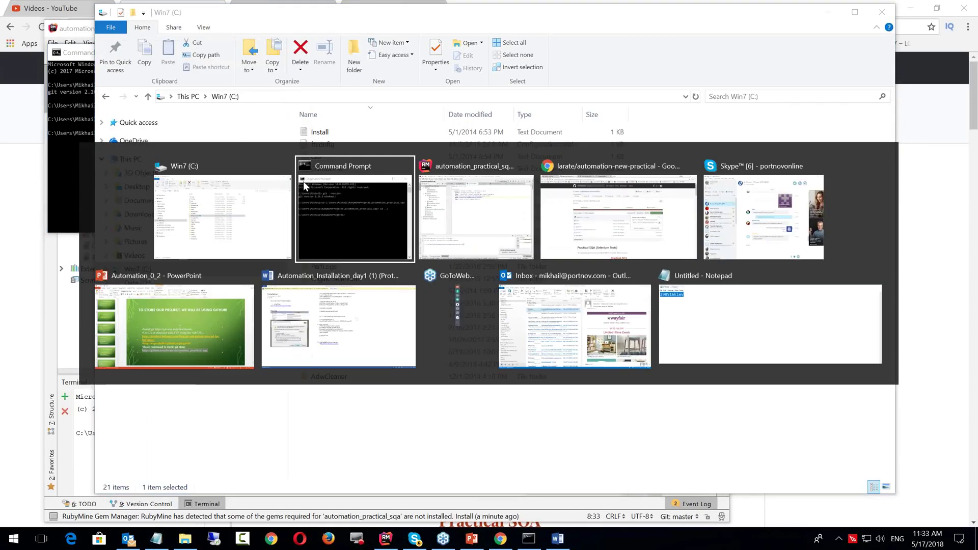
pyautogui.hotkey('alt', 'Tab')
pyautogui.hotkey('alt', 'Tab')
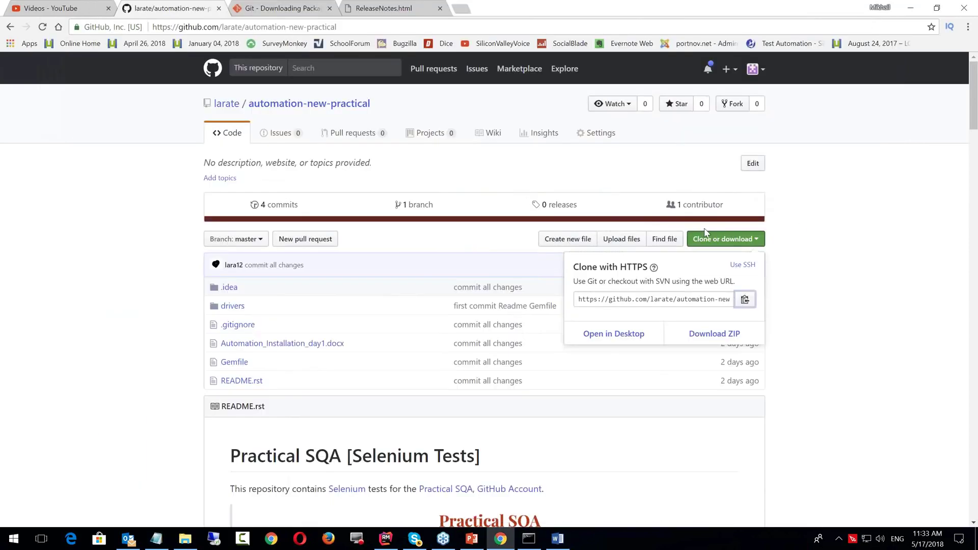
pyautogui.click(748, 303)
pyautogui.click(746, 305)
# In the Command Prompt, clone the automation-new-practical repository into RubymineProjects with git clone and the copied URL
pyautogui.hotkey('alt', 'Tab')
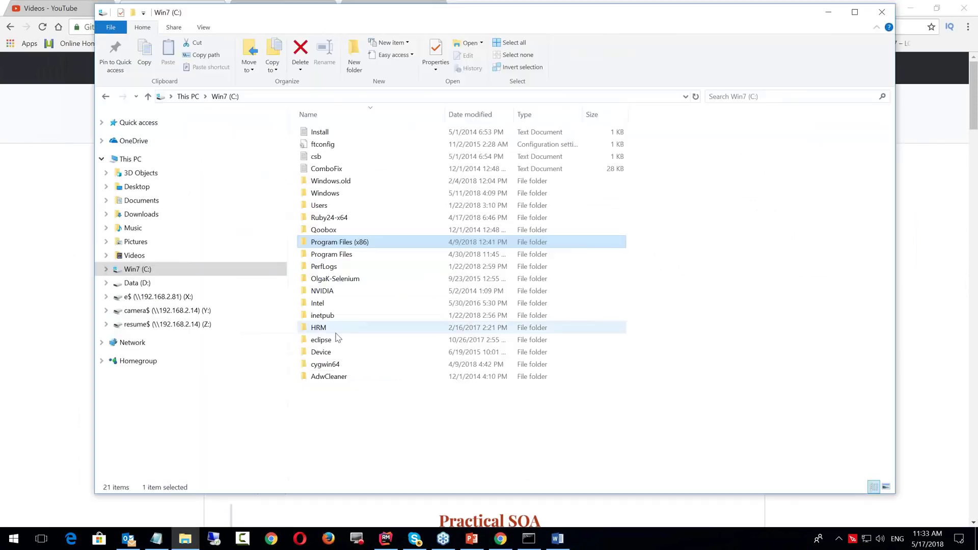
pyautogui.hotkey('alt', 'Tab')
pyautogui.hotkey('alt', 'Tab')
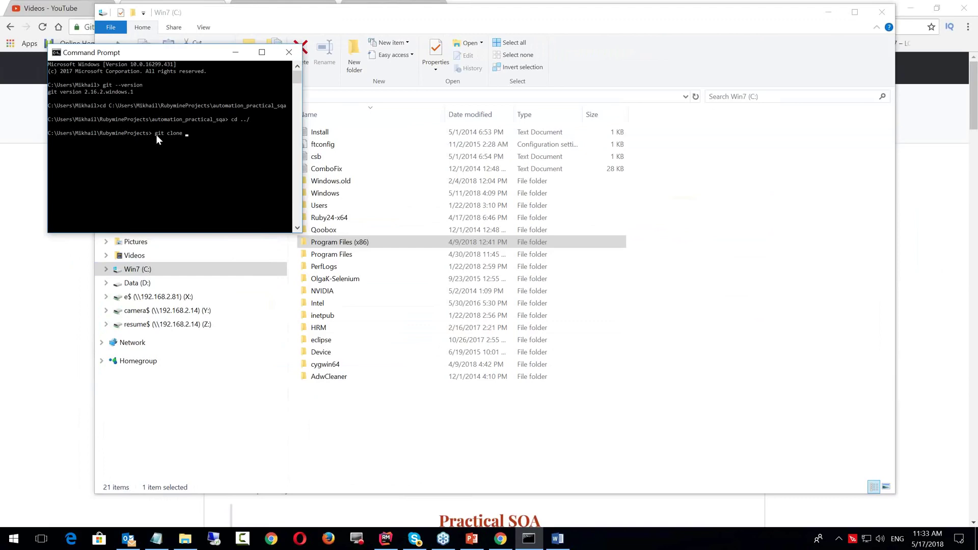
pyautogui.hotkey('ctrl', 'v')
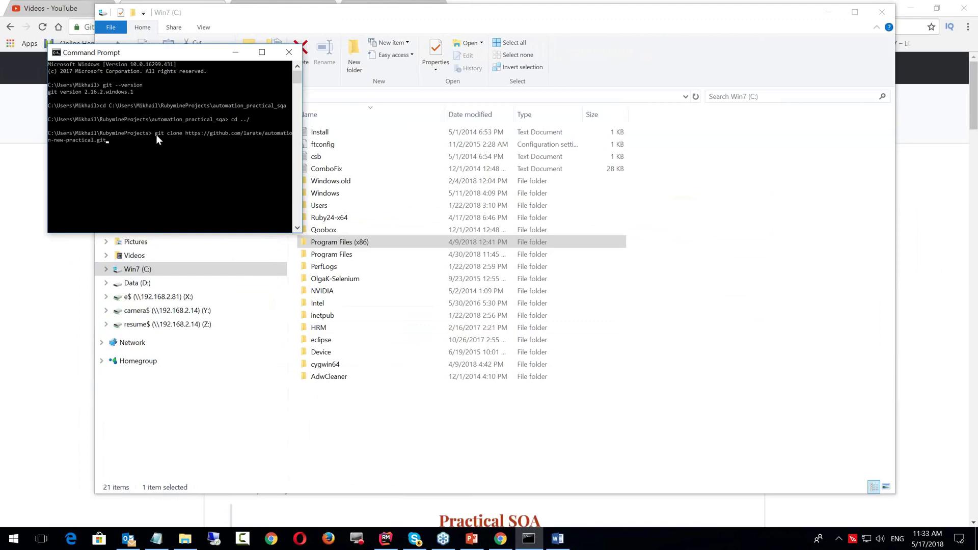
pyautogui.press('Return')
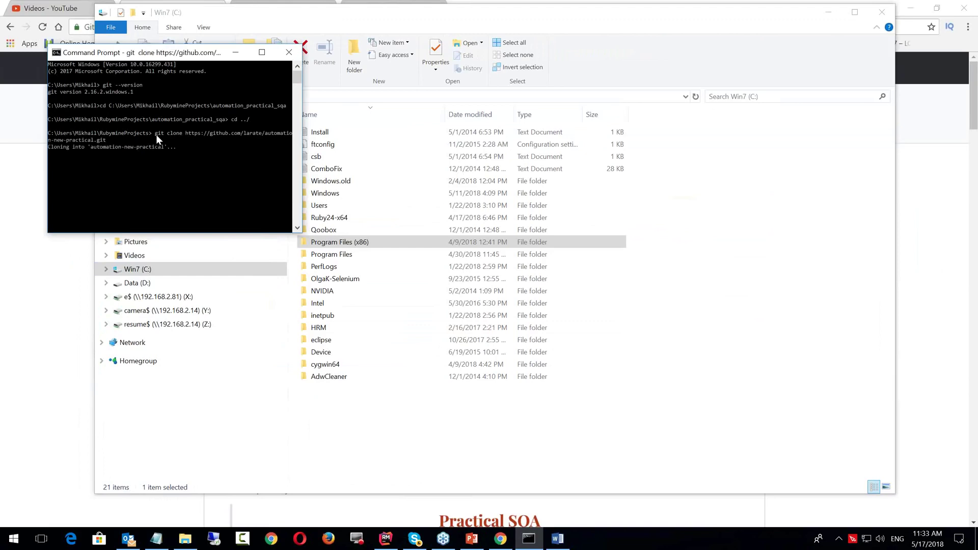
# Maximize the Command Prompt and list the contents of the RubymineProjects folder with ls and with dir
pyautogui.click(262, 53)
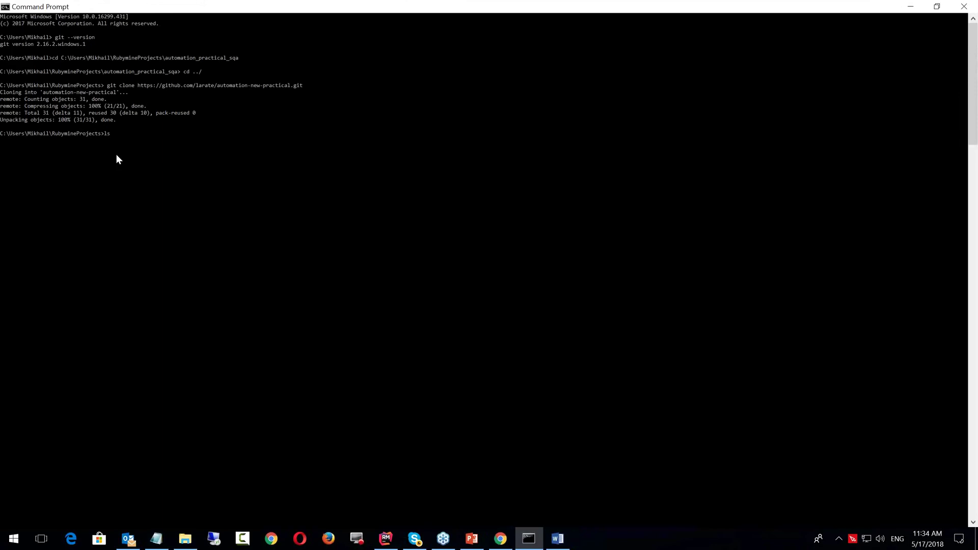
pyautogui.press('Return')
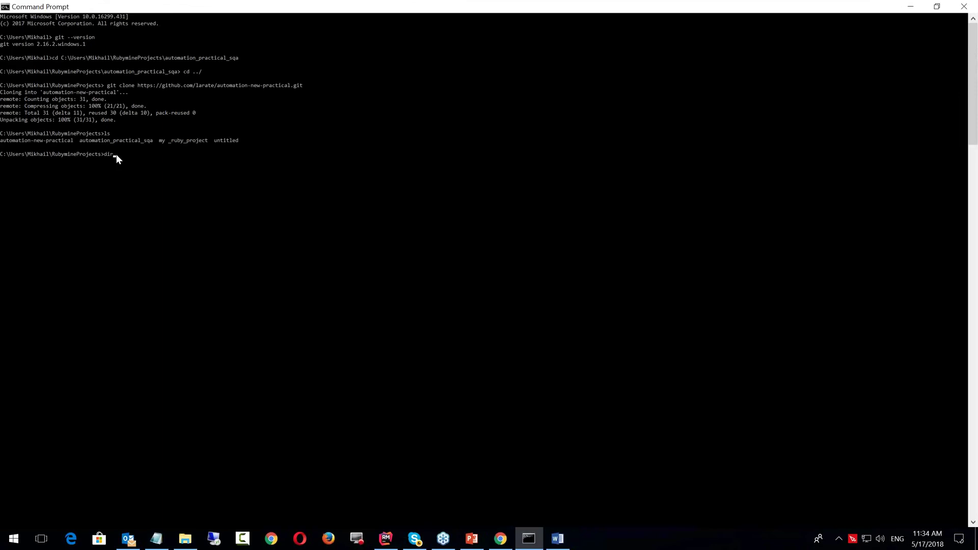
pyautogui.press('Return')
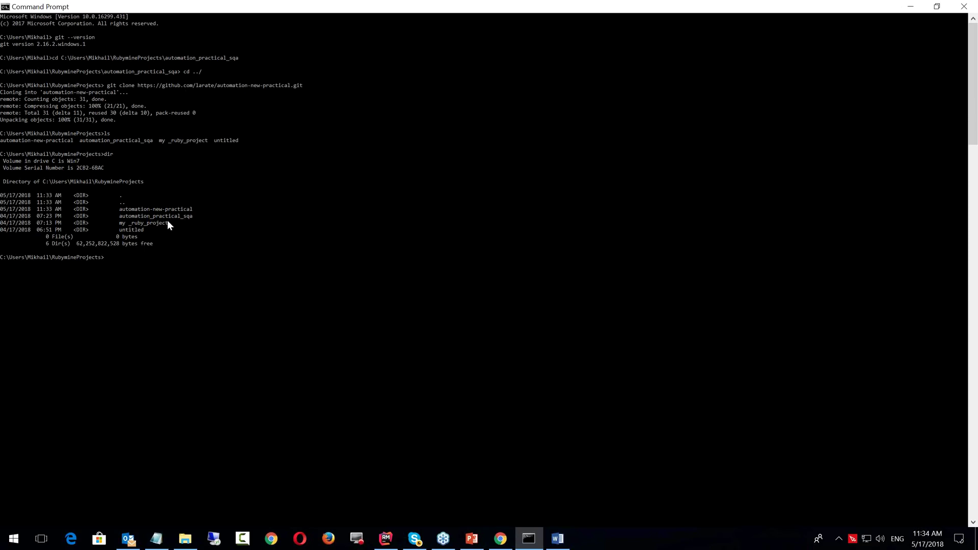
# Open the Program Files (x86) folder in File Explorer and look through its subfolders
pyautogui.hotkey('alt', 'Tab')
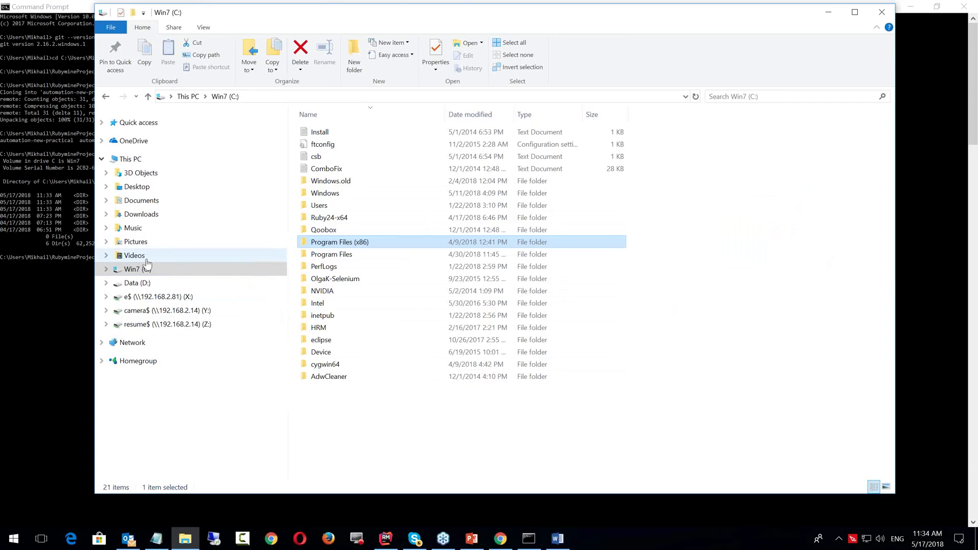
pyautogui.doubleClick(349, 242)
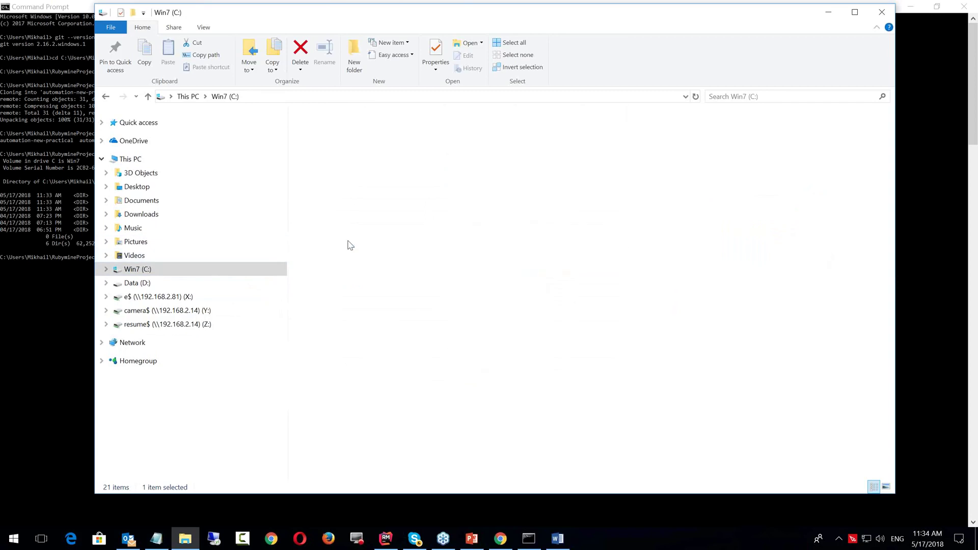
pyautogui.scroll(-2, 371, 294)
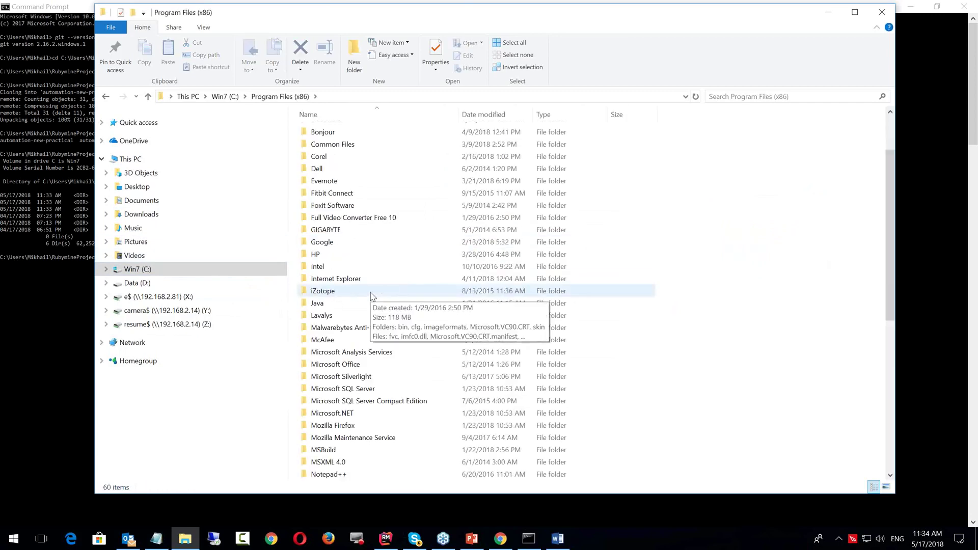
# Read the latest messages in the Russian_Online_2018_NEW Skype chat, and return to the Command Prompt and File Explorer windows
pyautogui.hotkey('alt', 'Tab')
pyautogui.hotkey('alt', 'Tab')
pyautogui.hotkey('alt', 'Tab')
pyautogui.hotkey('alt', 'Tab')
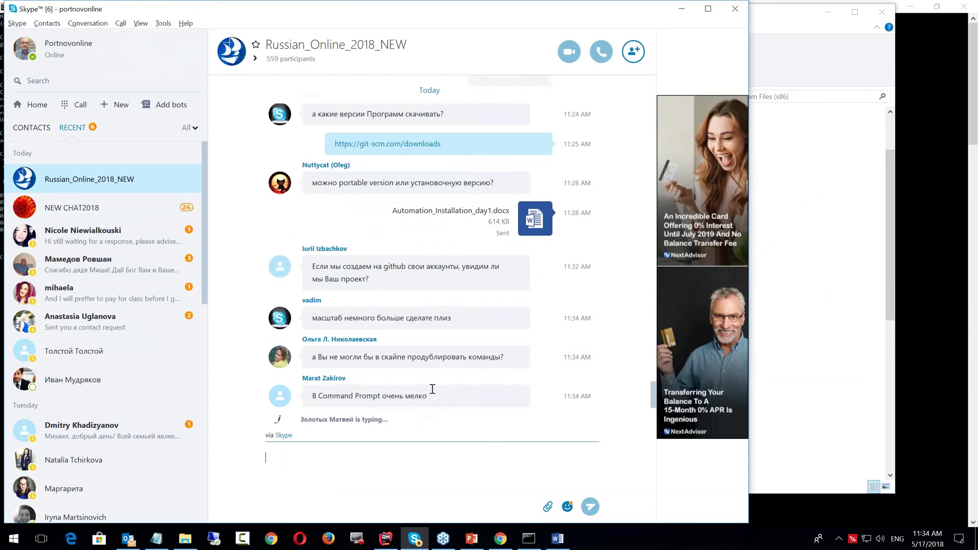
pyautogui.hotkey('alt', 'Tab')
pyautogui.hotkey('alt', 'Tab')
pyautogui.hotkey('alt', 'Tab')
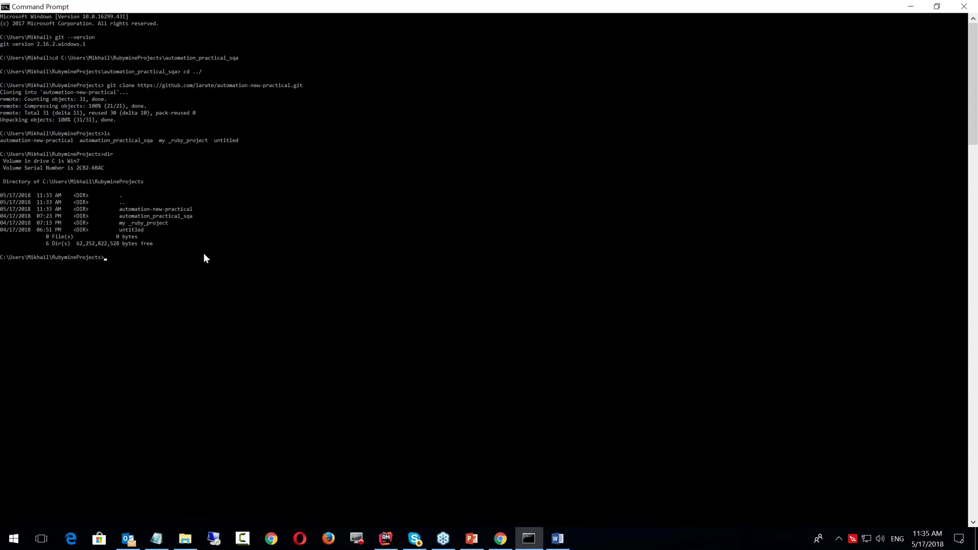
pyautogui.hotkey('alt', 'Tab')
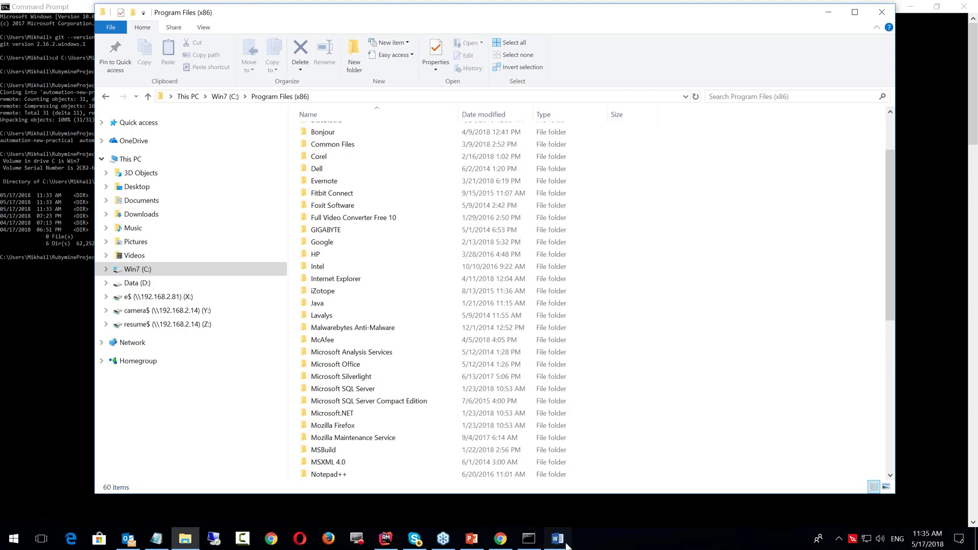
# Switch to the Automation_Installation_day1 document in Word and look through its installation and Git instructions
pyautogui.click(567, 545)
pyautogui.scroll(-3, 239, 337)
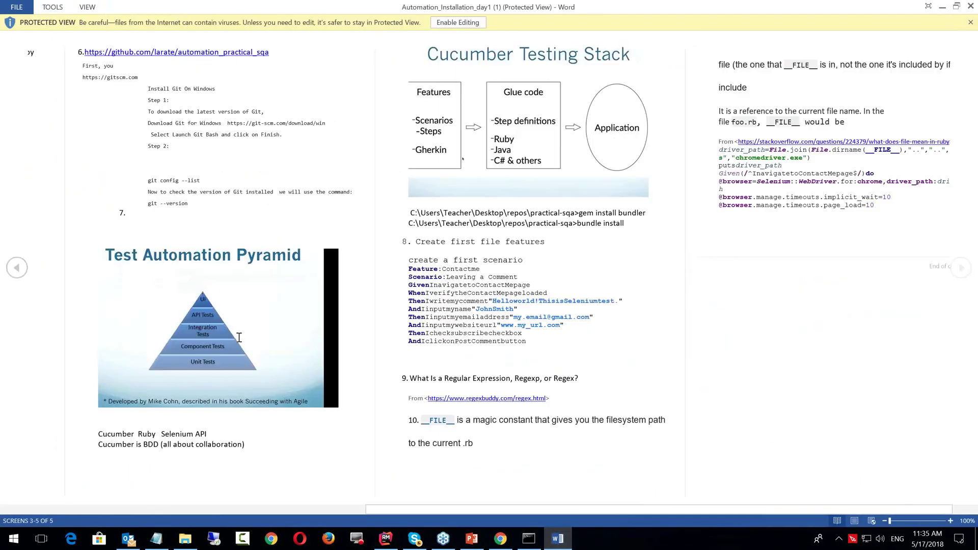
pyautogui.scroll(3, 239, 337)
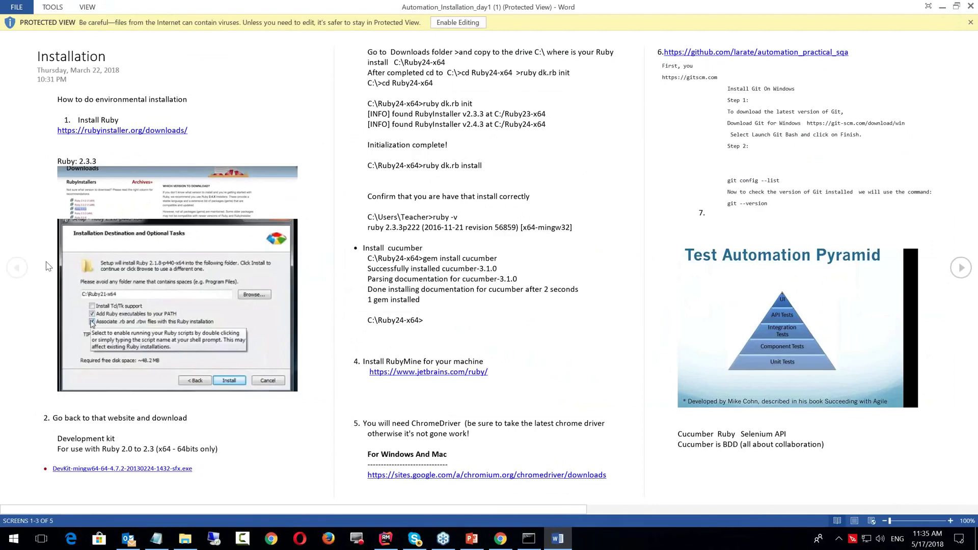
pyautogui.scroll(-1, 47, 266)
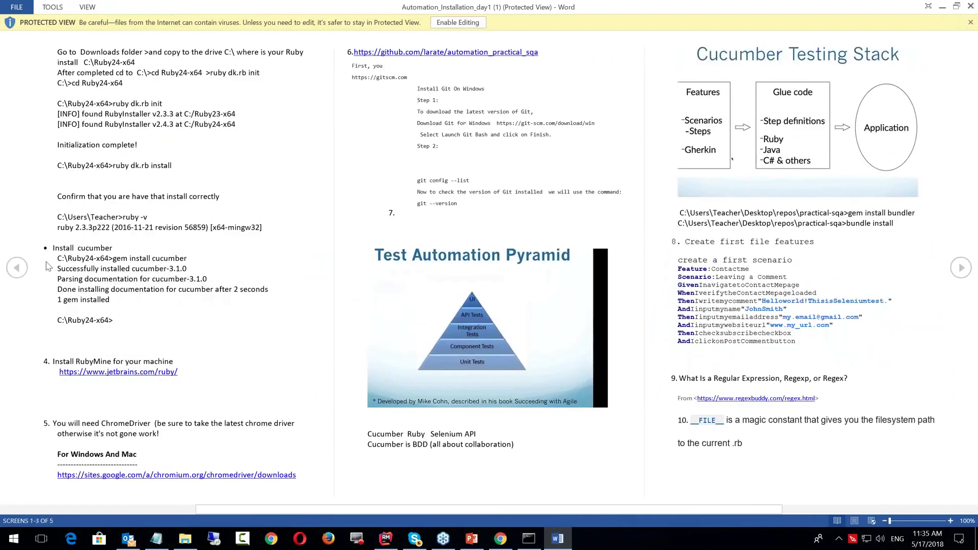
pyautogui.scroll(1, 47, 266)
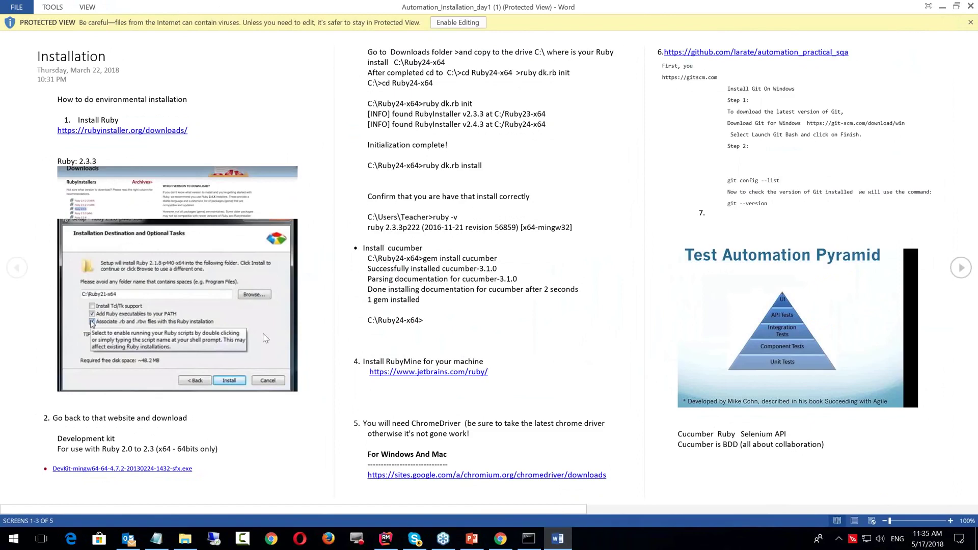
pyautogui.scroll(-1, 312, 275)
pyautogui.scroll(1, 313, 275)
pyautogui.scroll(-1, 418, 362)
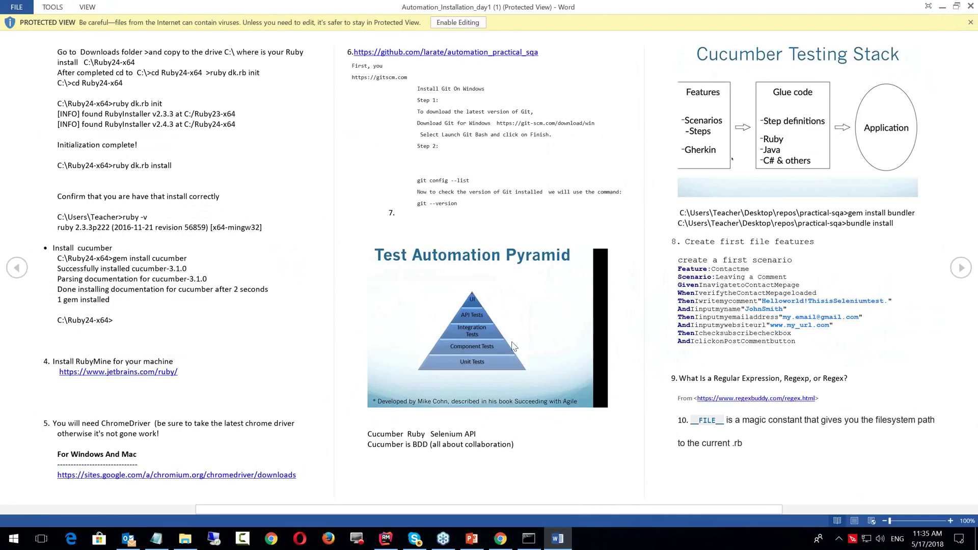
# Switch to Chrome and copy the web address of the automation-new-practical GitHub repository page
pyautogui.hotkey('alt', 'Tab')
pyautogui.hotkey('alt', 'Tab')
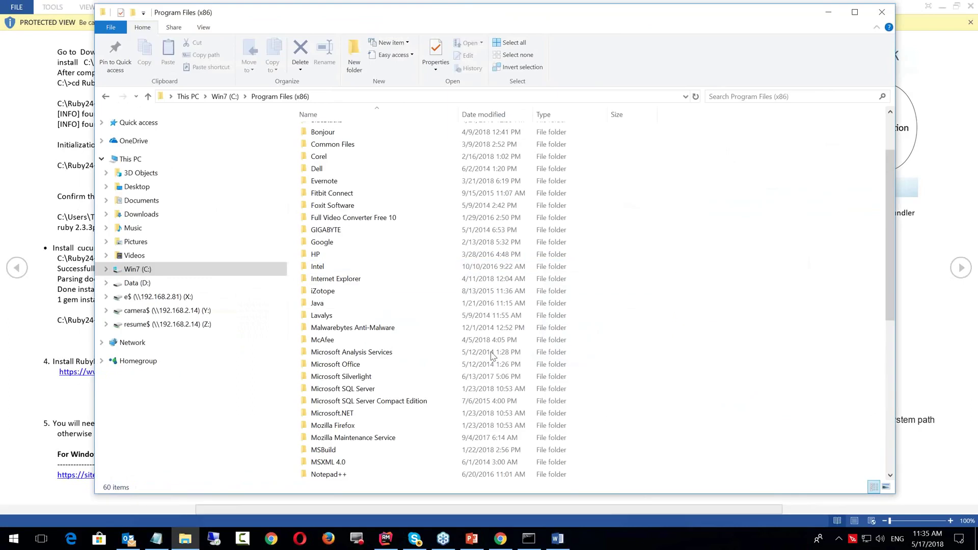
pyautogui.click(414, 538)
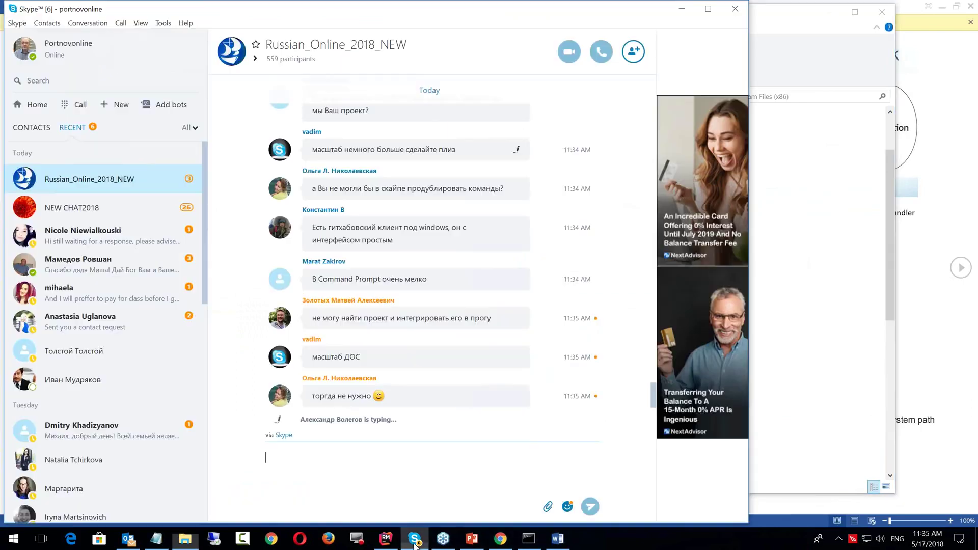
pyautogui.click(397, 456)
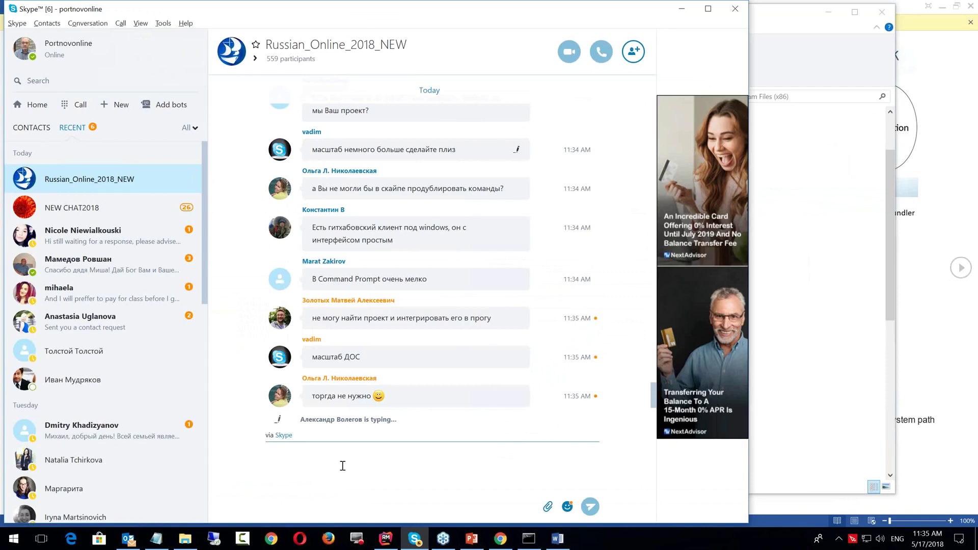
pyautogui.hotkey('alt', 'Tab')
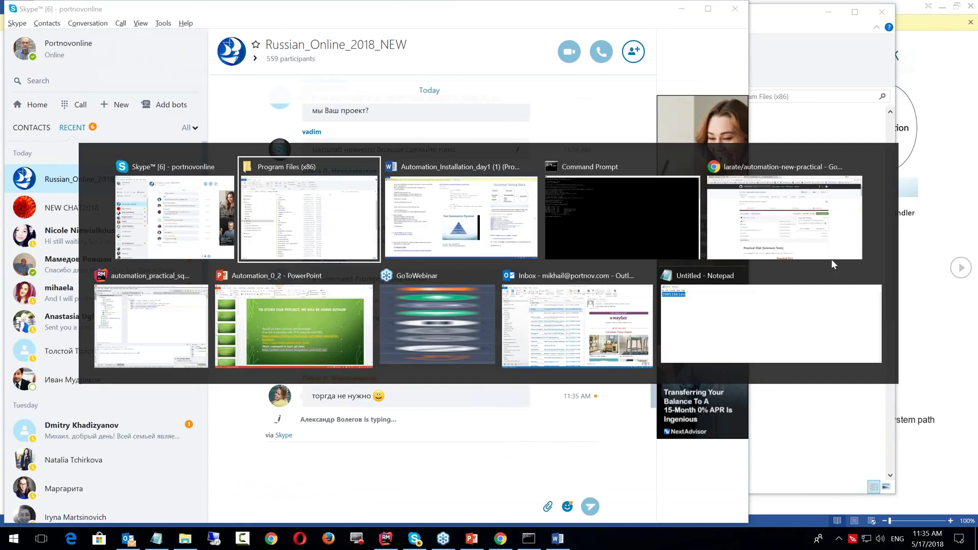
pyautogui.click(825, 244)
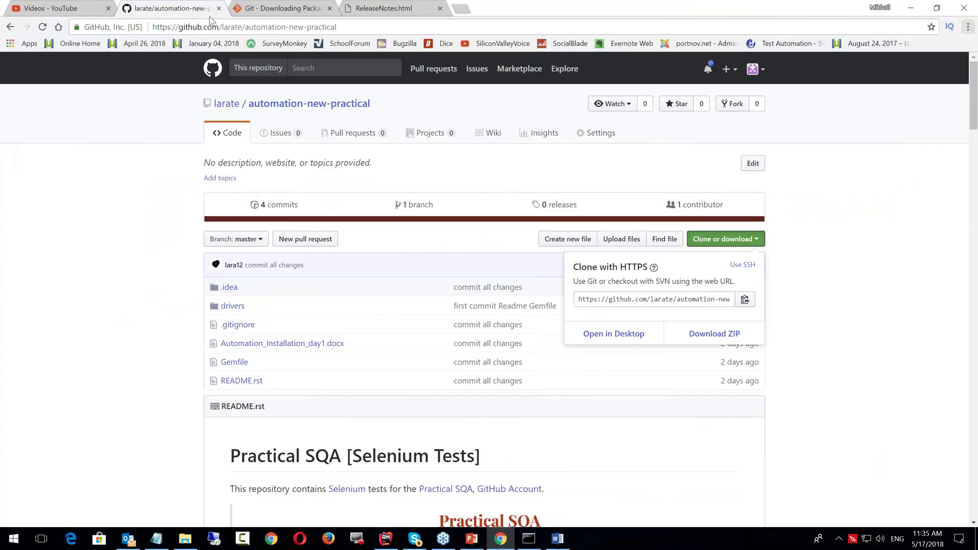
pyautogui.click(255, 29)
pyautogui.hotkey('ctrl', 'c')
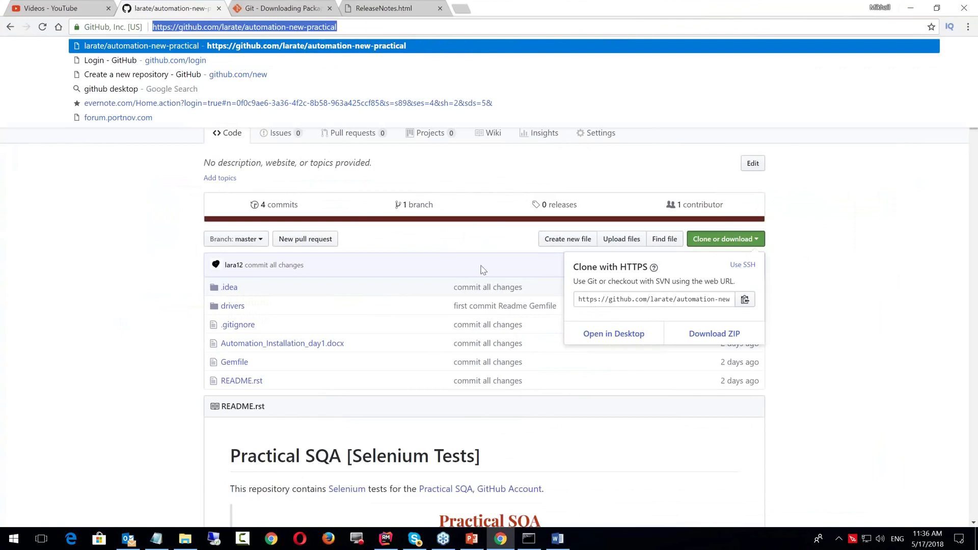
# Send the copied repository URL as a message in the Russian_Online_2018_NEW Skype chat
pyautogui.hotkey('alt', 'Tab')
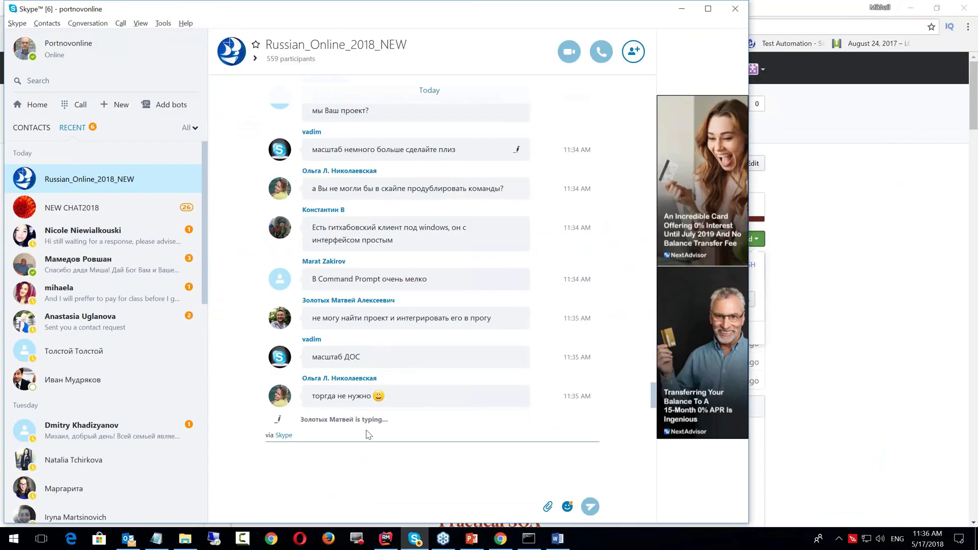
pyautogui.click(334, 460)
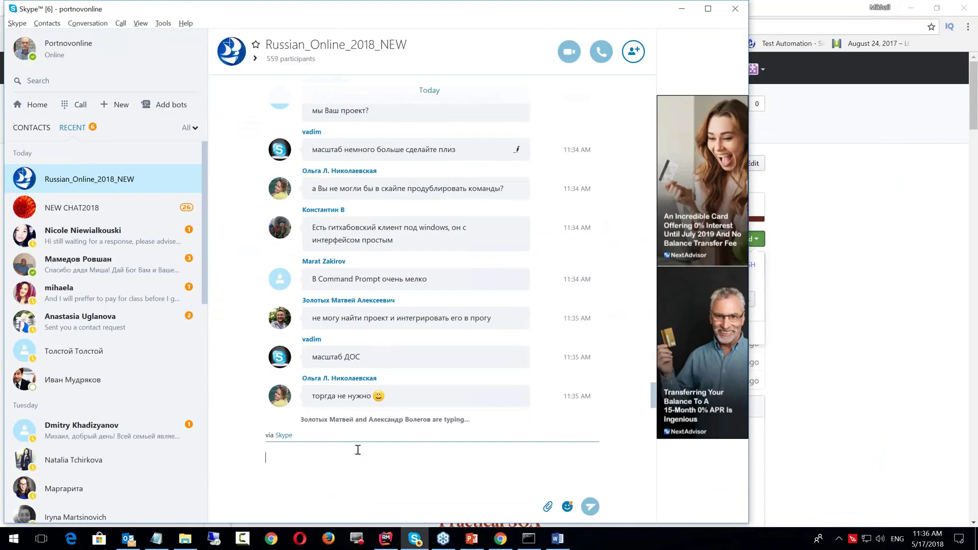
pyautogui.hotkey('ctrl', 'v')
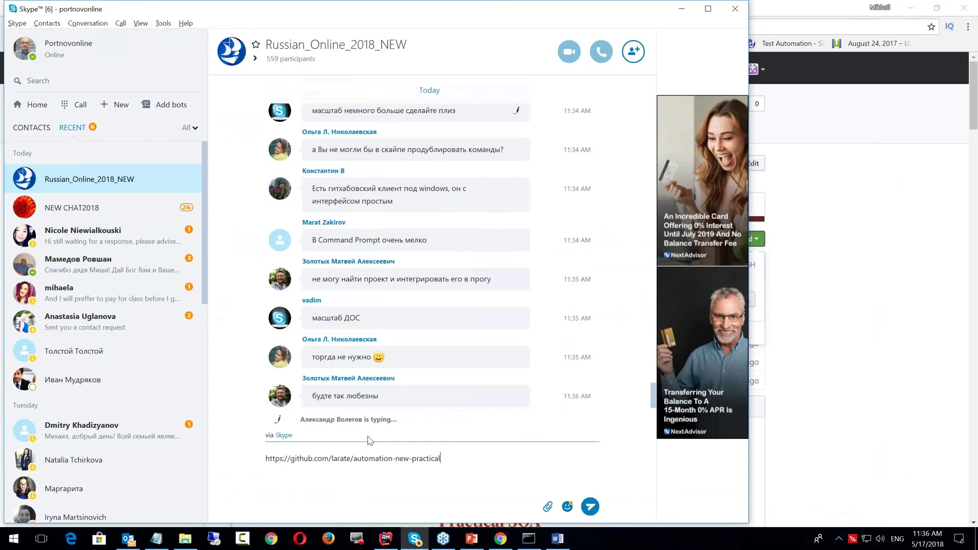
pyautogui.press('Return')
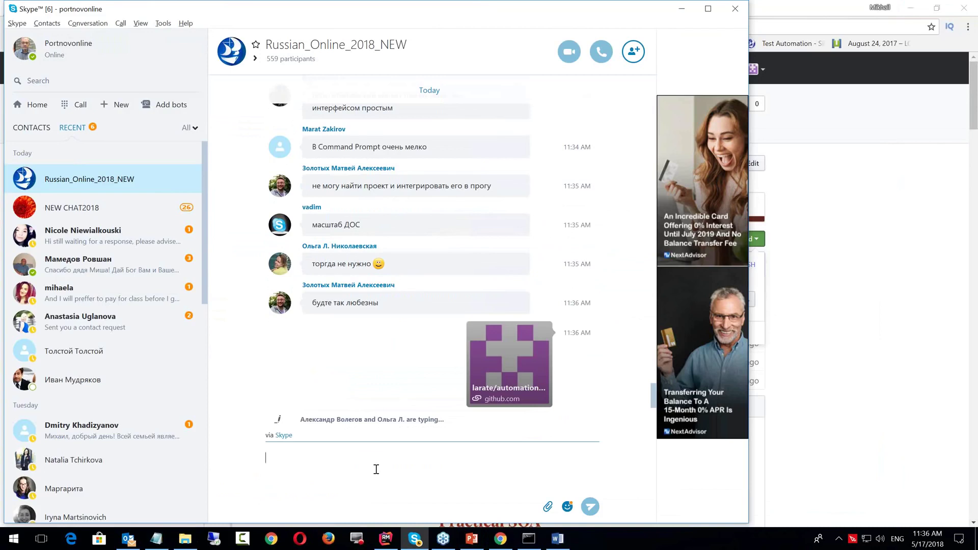
# Bring up the Command Prompt to check the git clone command used there, and minimize the window
pyautogui.hotkey('alt', 'Tab')
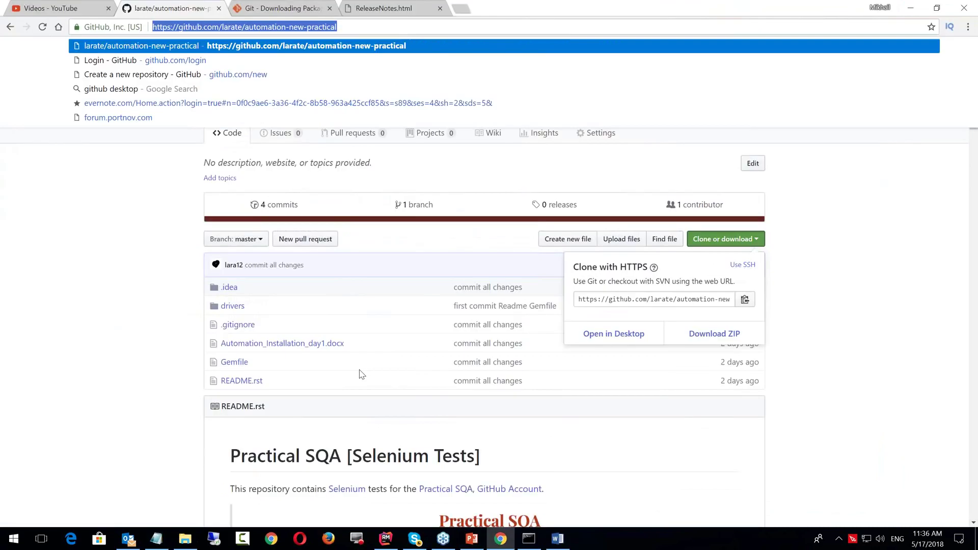
pyautogui.hotkey('alt', 'Tab')
pyautogui.press('Tab')
pyautogui.press('Tab')
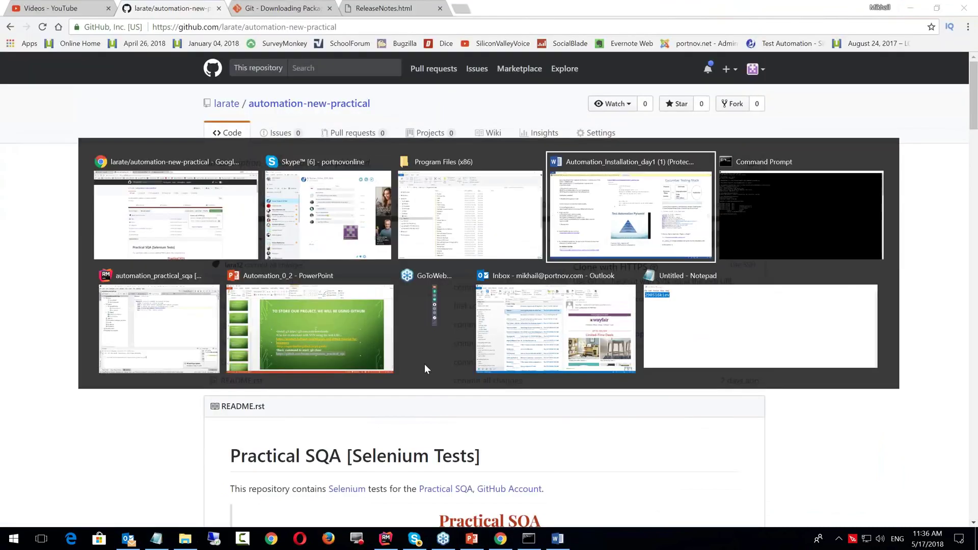
pyautogui.press('Tab')
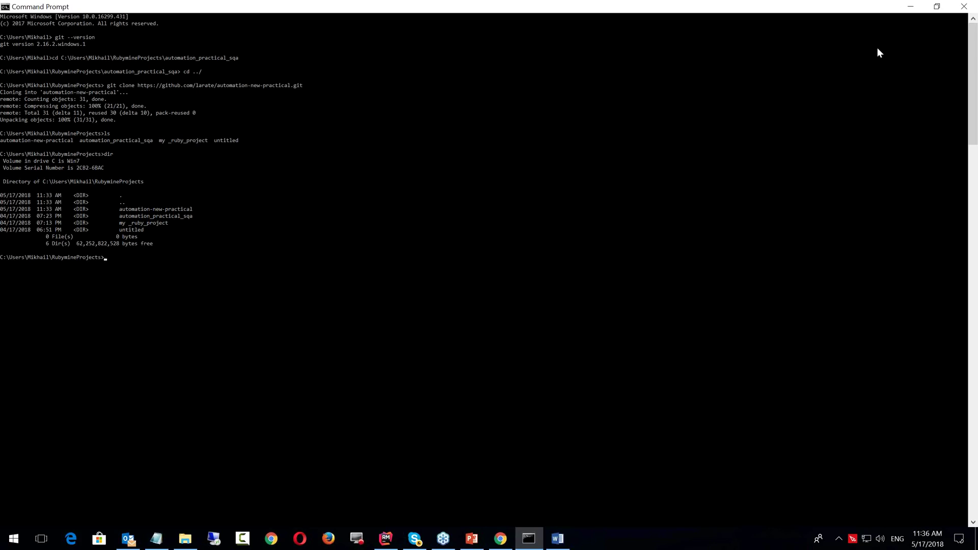
pyautogui.click(911, 5)
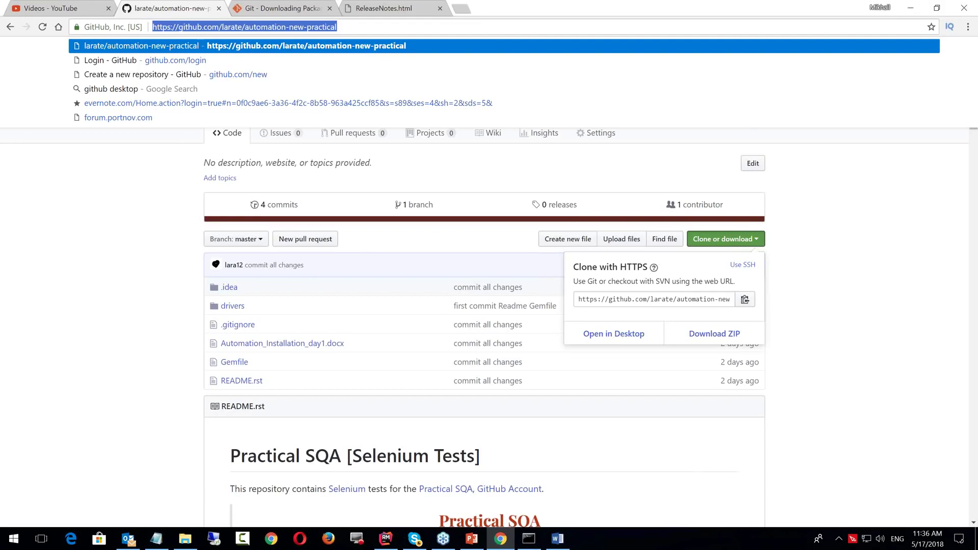
# Send the message "git clone" to the Russian_Online_2018_NEW Skype chat
pyautogui.click(425, 539)
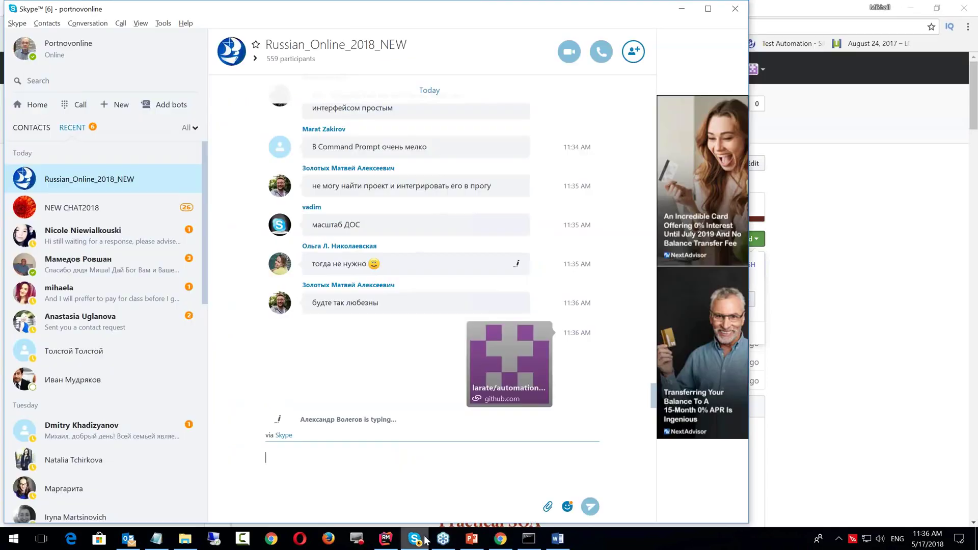
pyautogui.click(402, 453)
pyautogui.write('git')
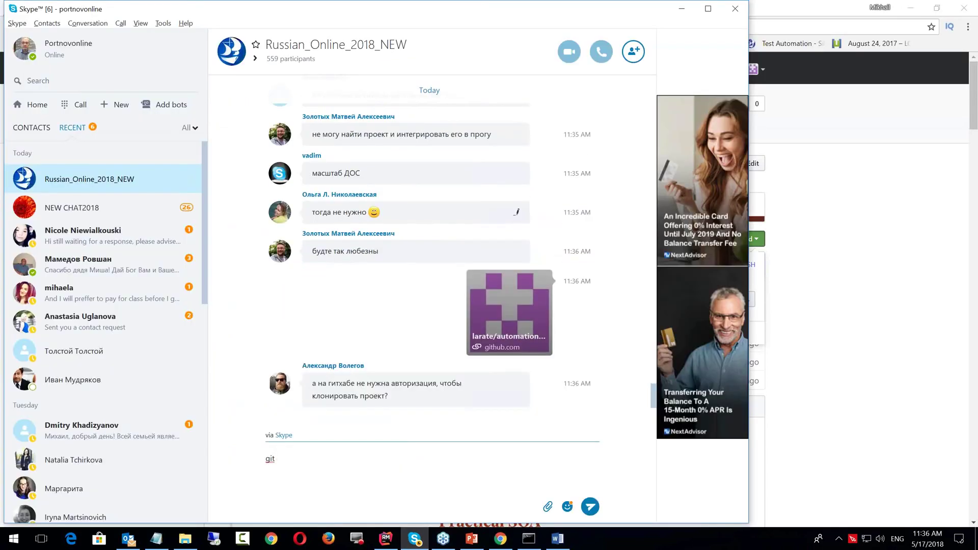
pyautogui.write(' clone')
pyautogui.press('Return')
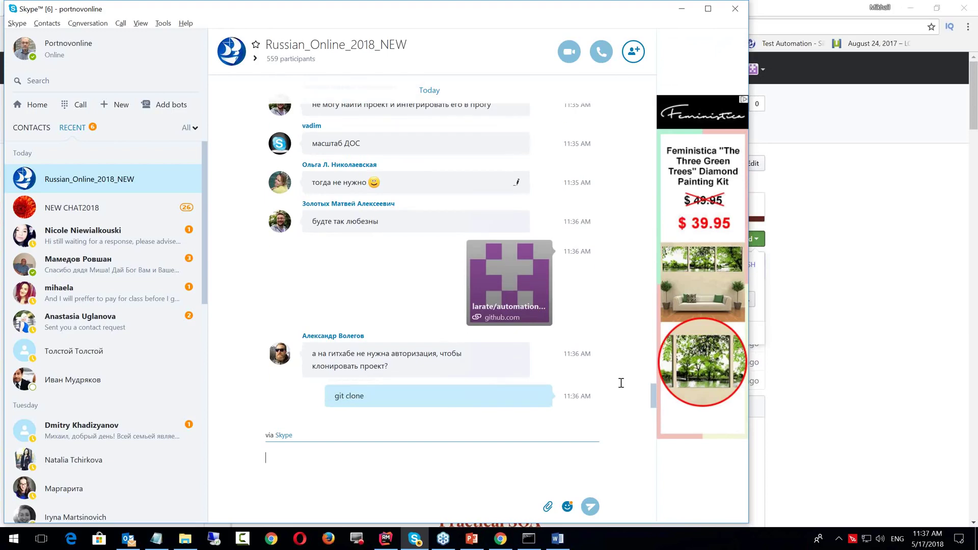
# Switch to the automation-new-practical repository page in Chrome and look over its file list and README
pyautogui.scroll(1, 621, 383)
pyautogui.scroll(-1, 621, 382)
pyautogui.hotkey('alt', 'Tab')
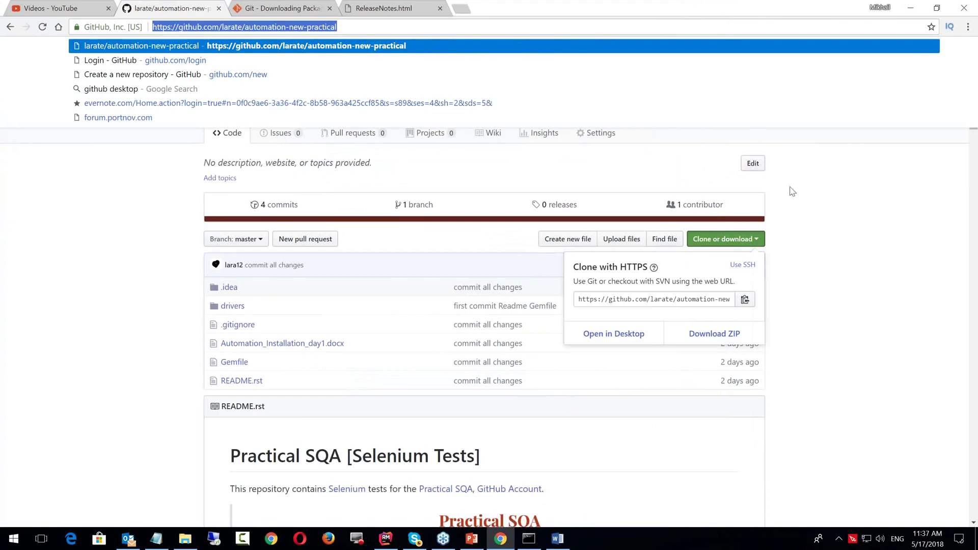
pyautogui.scroll(-9, 792, 195)
pyautogui.scroll(8, 790, 194)
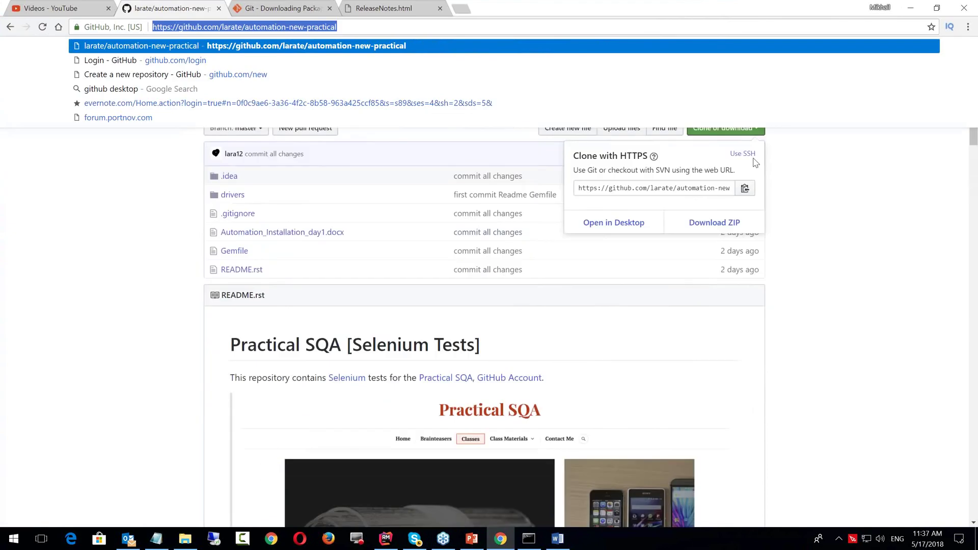
pyautogui.scroll(-3, 676, 225)
# Return to the Russian_Online_2018_NEW Skype chat and read the newest replies, minimizing the Chrome window
pyautogui.hotkey('alt', 'Tab')
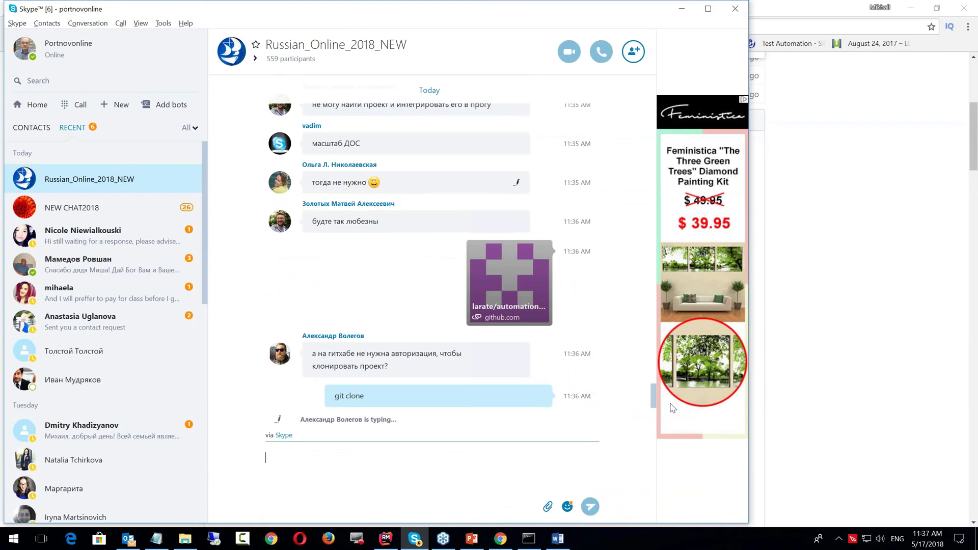
pyautogui.click(652, 397)
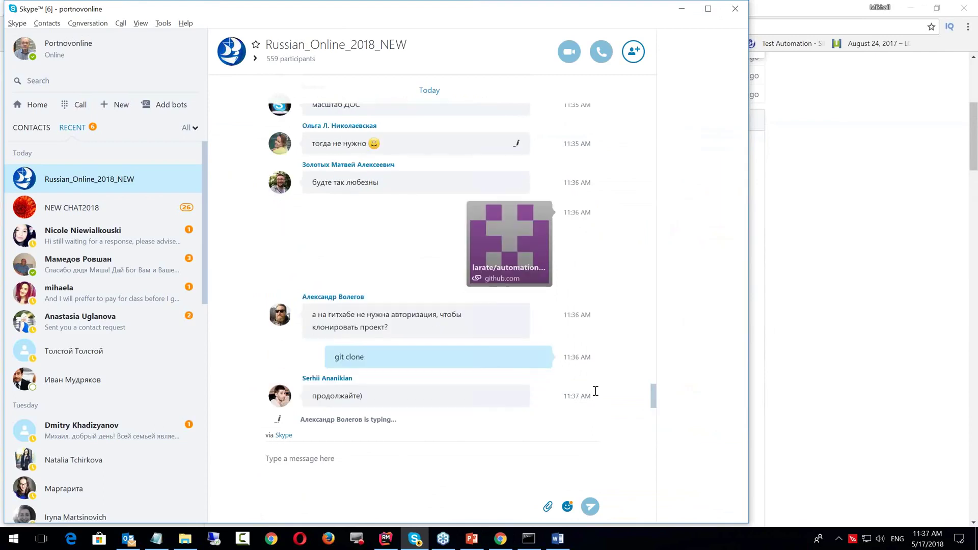
pyautogui.press('alt')
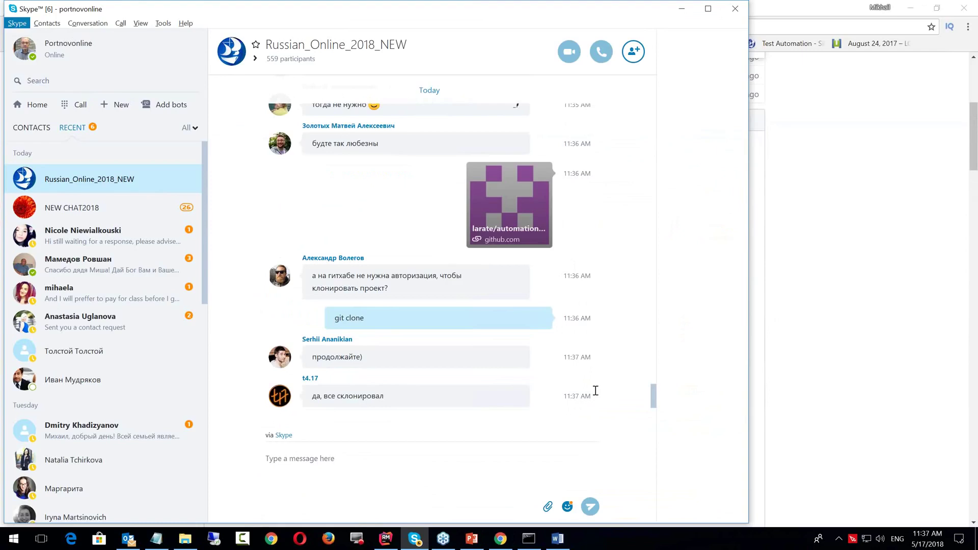
pyautogui.hotkey('alt', 'Tab')
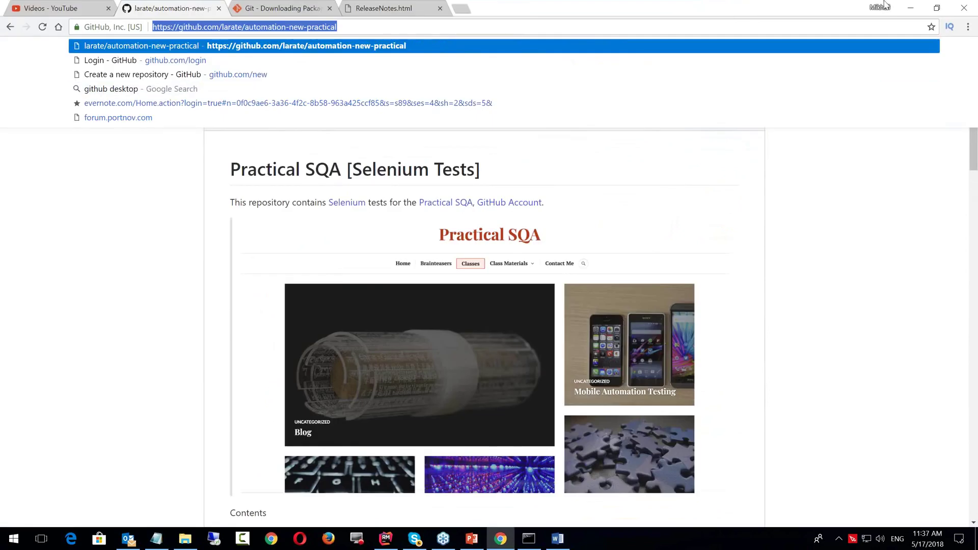
pyautogui.click(910, 8)
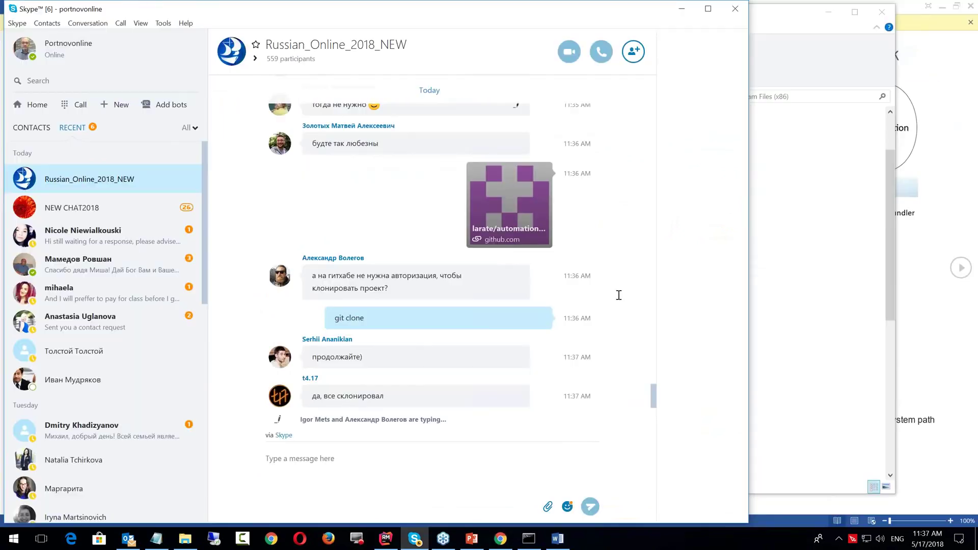
pyautogui.press('alt')
# Download Automation_Installation_day1.docx from the automation-new-practical GitHub repository in Chrome and open it in Word
pyautogui.hotkey('alt', 'Tab')
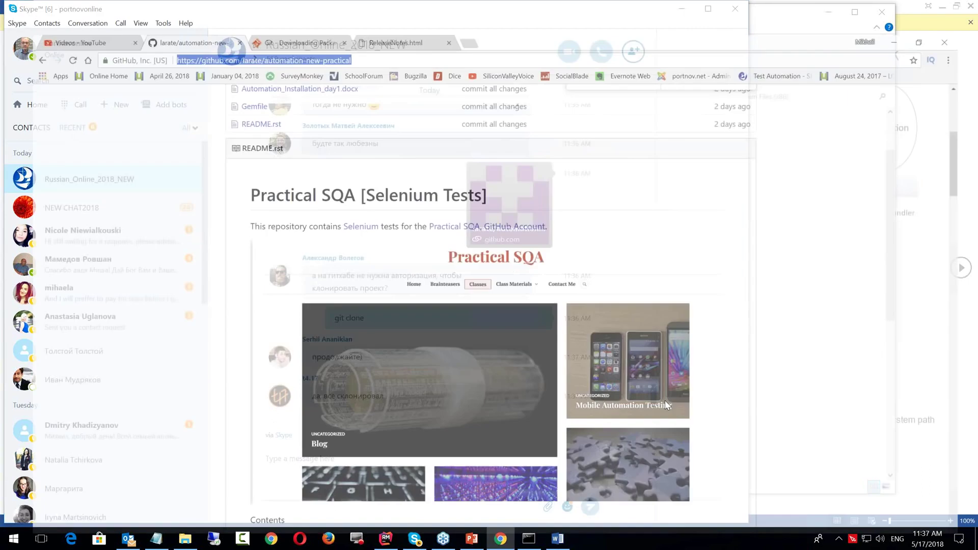
pyautogui.scroll(-3, 409, 237)
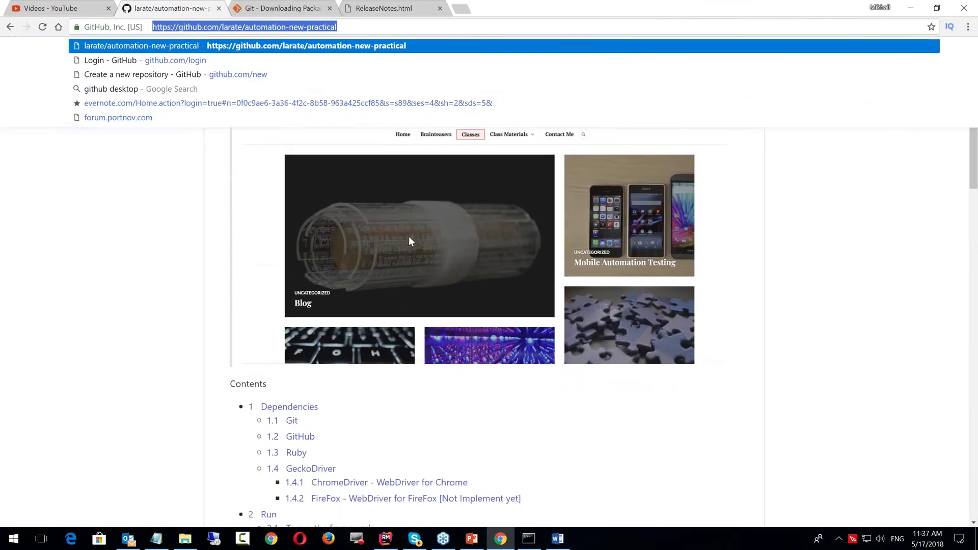
pyautogui.scroll(8, 408, 238)
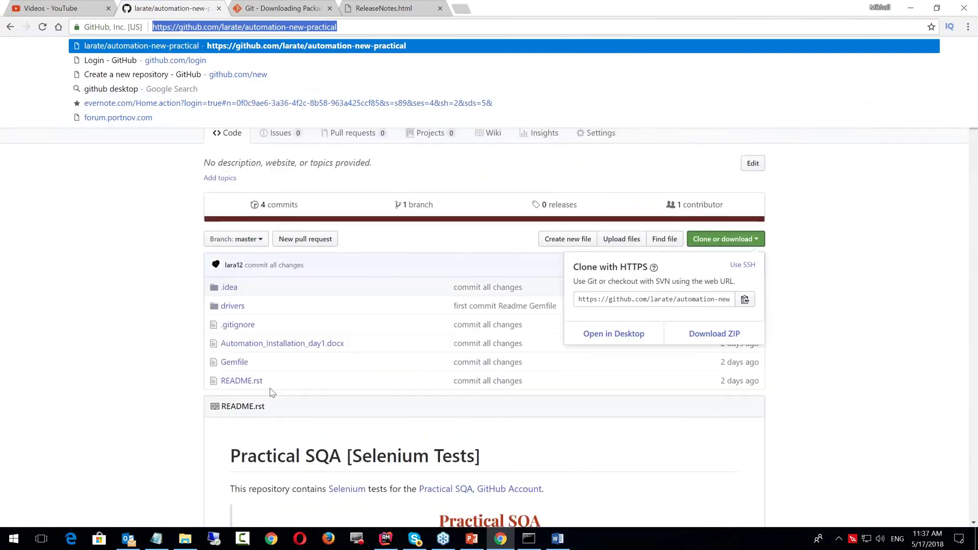
pyautogui.click(294, 347)
pyautogui.click(293, 347)
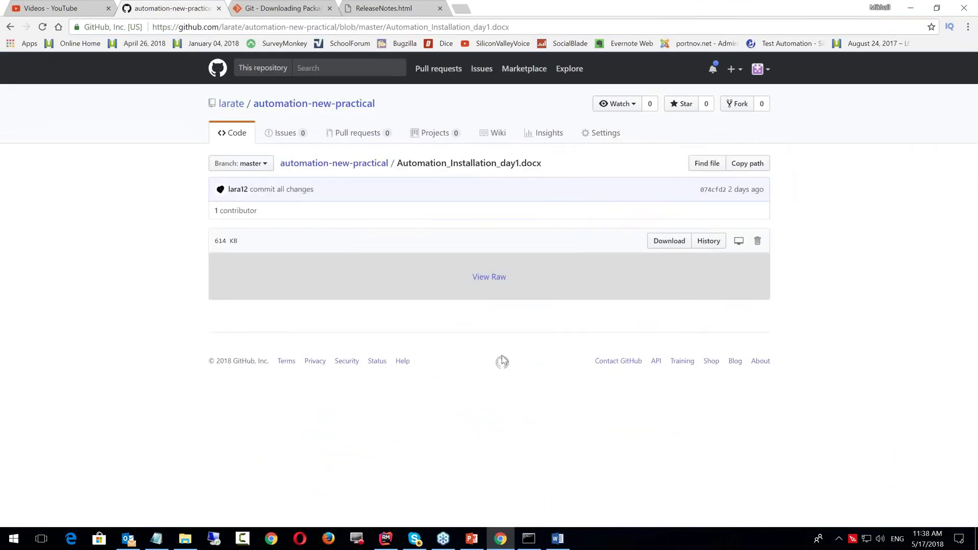
pyautogui.click(592, 286)
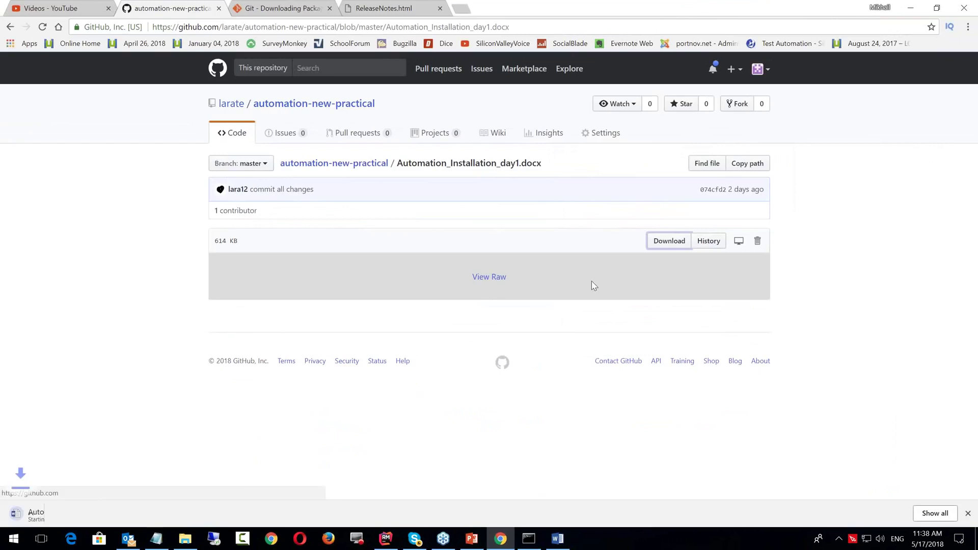
pyautogui.click(67, 516)
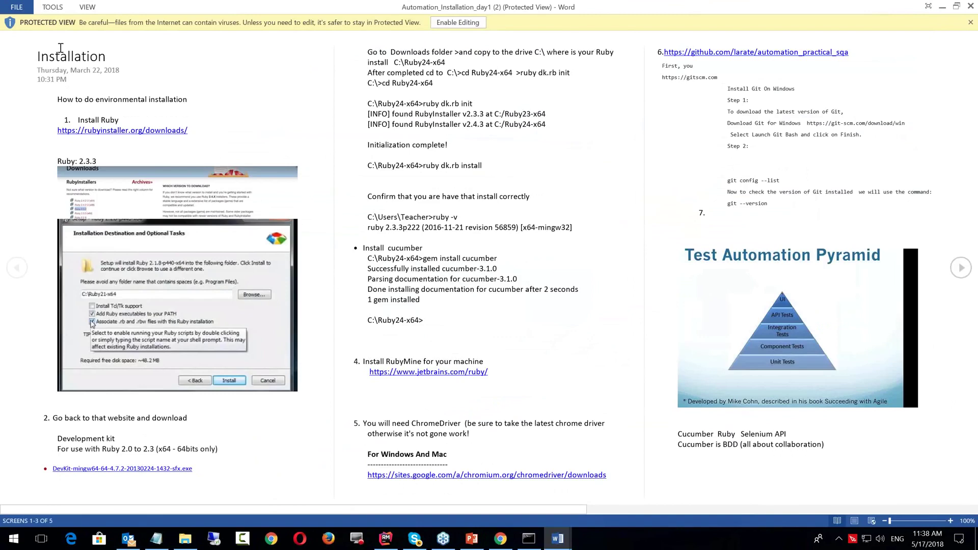
# Enable editing in the Automation_Installation_day1 document and read through its Ruby and Development kit installation instructions
pyautogui.click(466, 22)
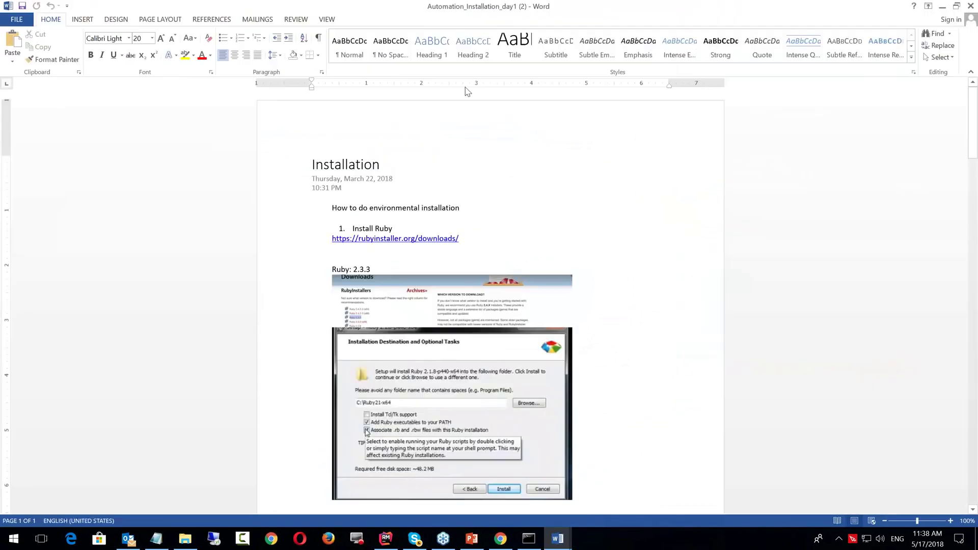
pyautogui.scroll(-2, 474, 240)
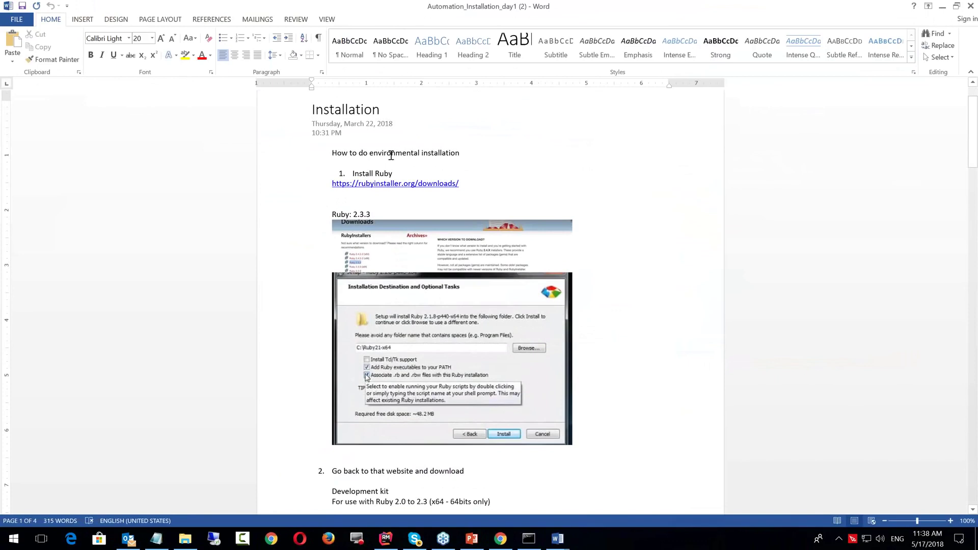
pyautogui.scroll(1, 392, 186)
pyautogui.scroll(-1, 393, 186)
pyautogui.click(463, 183)
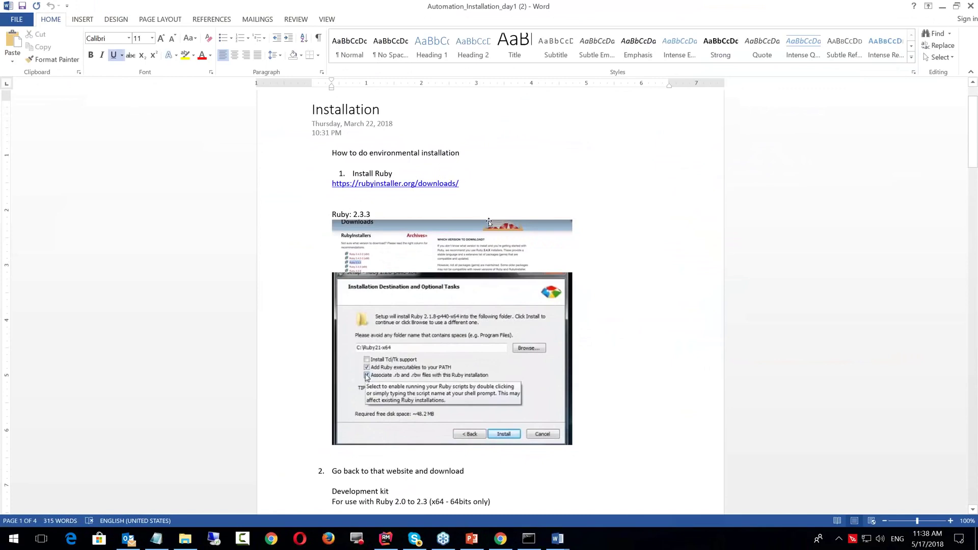
pyautogui.scroll(-6, 488, 222)
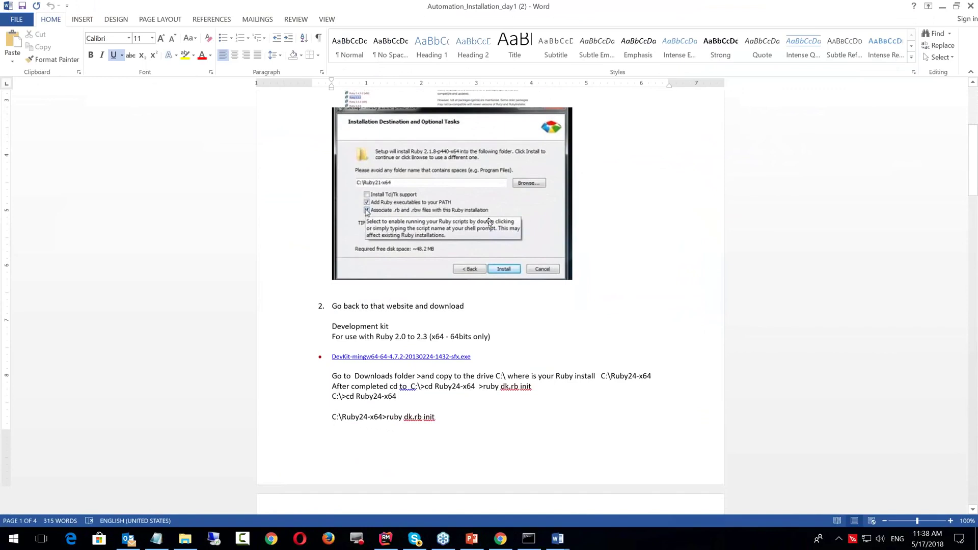
pyautogui.scroll(-6, 488, 221)
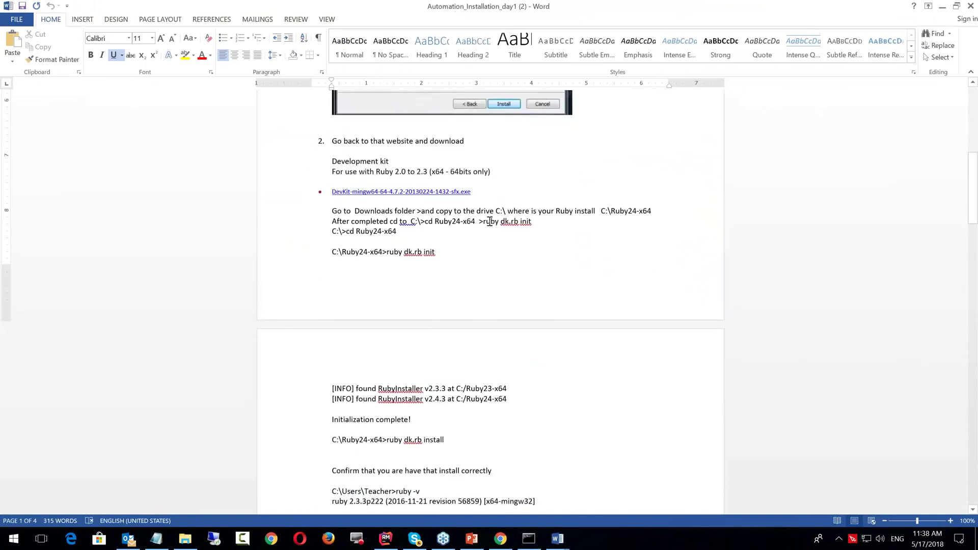
pyautogui.scroll(-2, 489, 221)
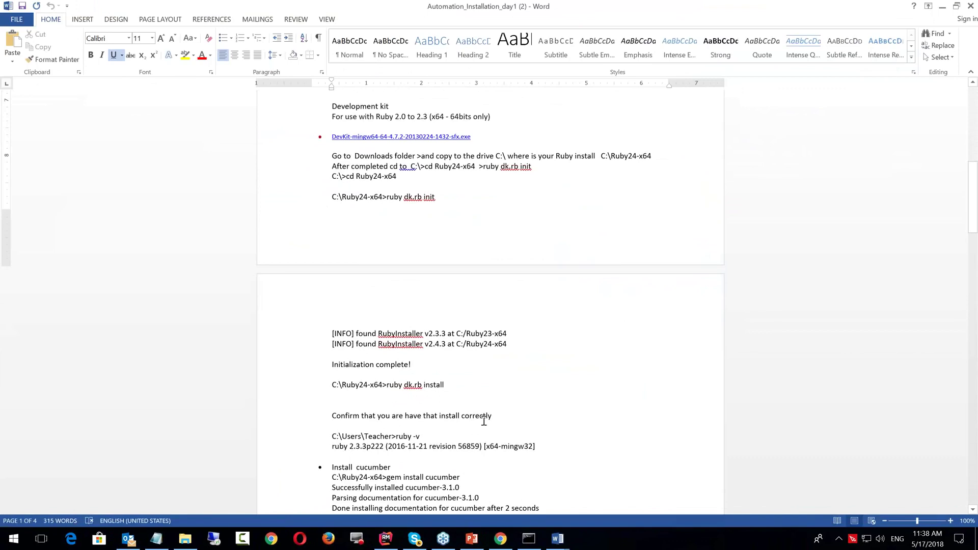
# Switch to Command Prompt and check the installed Ruby version with ruby -v
pyautogui.hotkey('alt', 'Tab')
pyautogui.hotkey('alt', 'Tab')
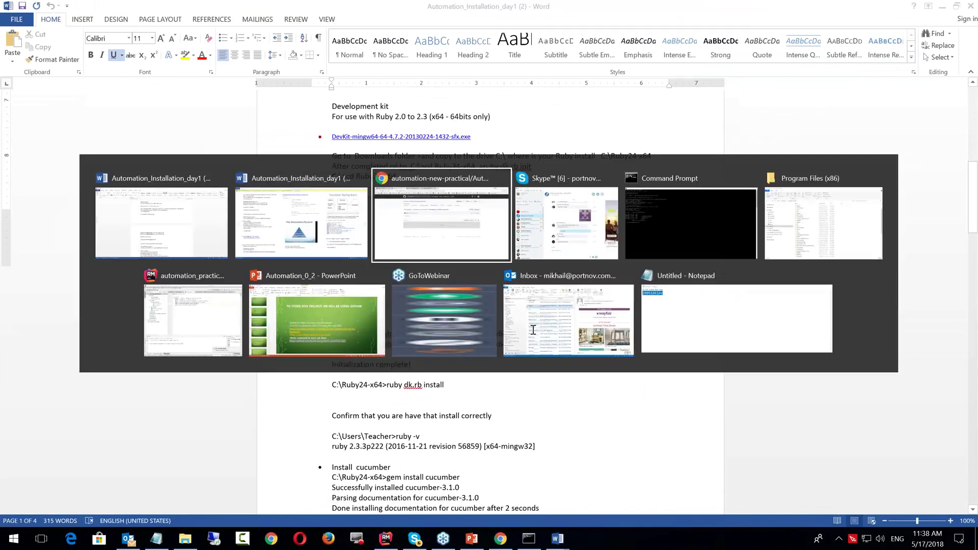
pyautogui.hotkey('alt', 'Tab')
pyautogui.hotkey('alt', 'Tab')
pyautogui.hotkey('alt', 'Tab')
pyautogui.hotkey('alt', 'Tab')
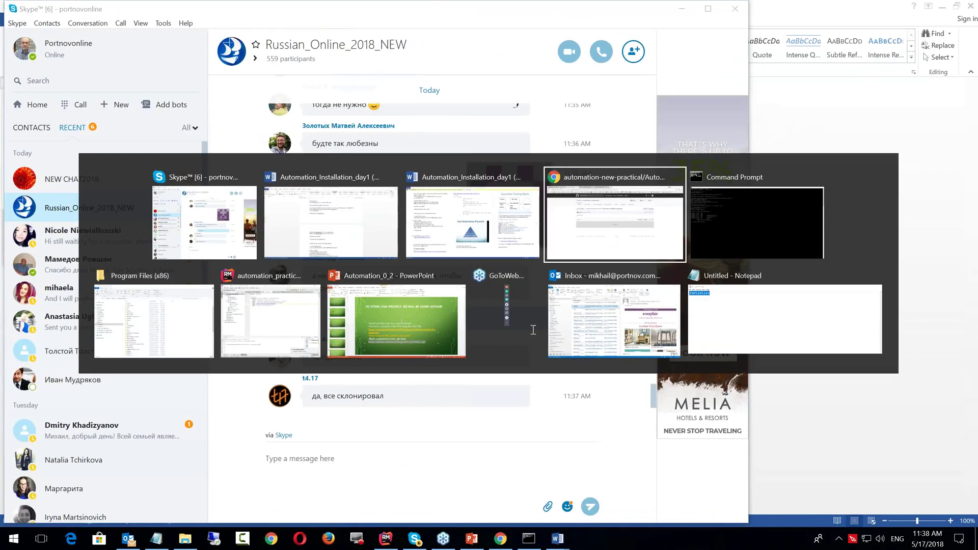
pyautogui.hotkey('alt', 'Tab')
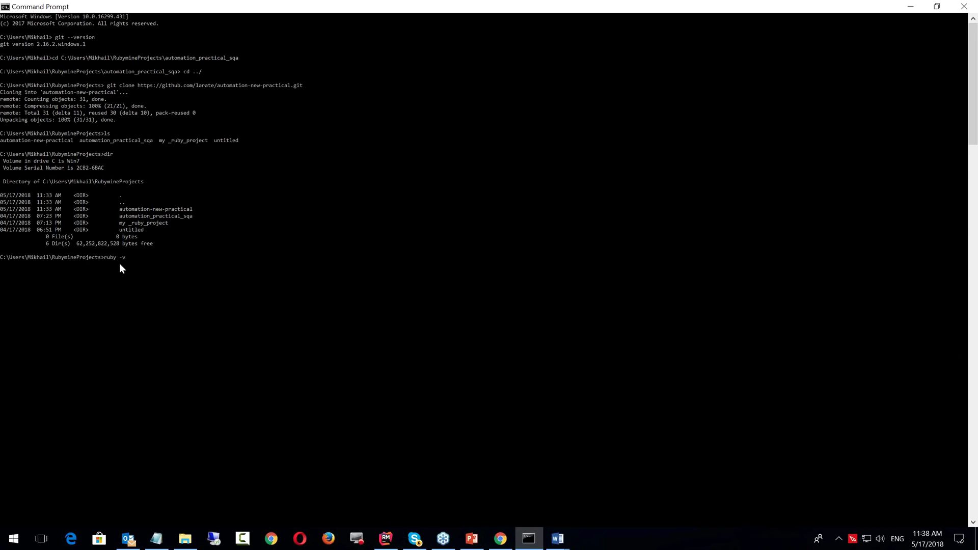
pyautogui.press('Return')
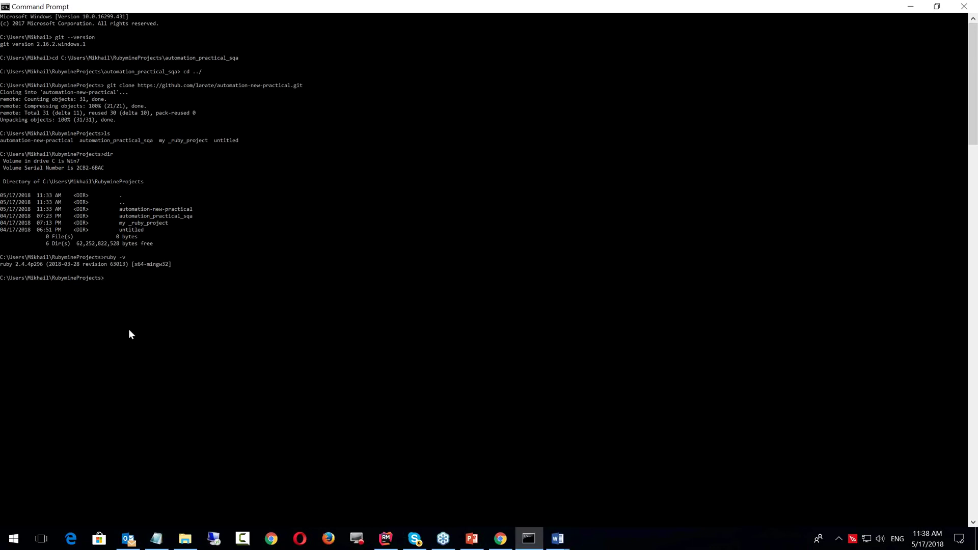
# Glance at the Russian_Online_2018_NEW Skype chat and close the protected Automation_Installation_day1 (1) copy in Word
pyautogui.hotkey('alt', 'Tab')
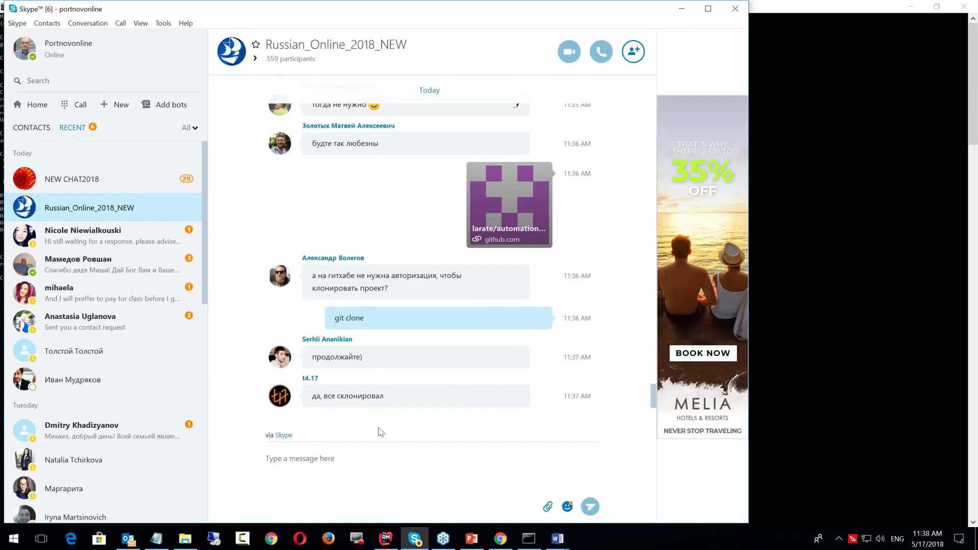
pyautogui.hotkey('alt', 'Tab')
pyautogui.hotkey('alt', 'Tab')
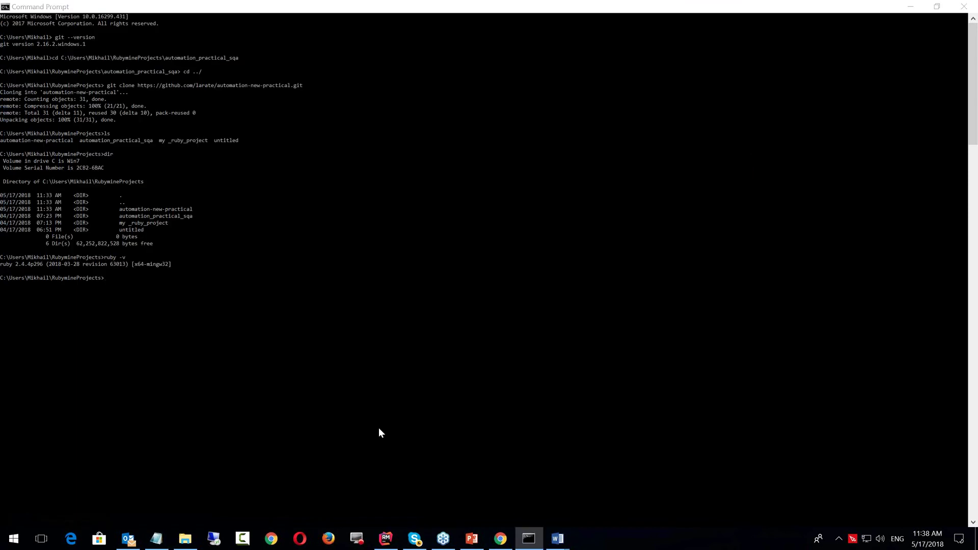
pyautogui.hotkey('alt', 'Tab')
pyautogui.hotkey('alt', 'Tab')
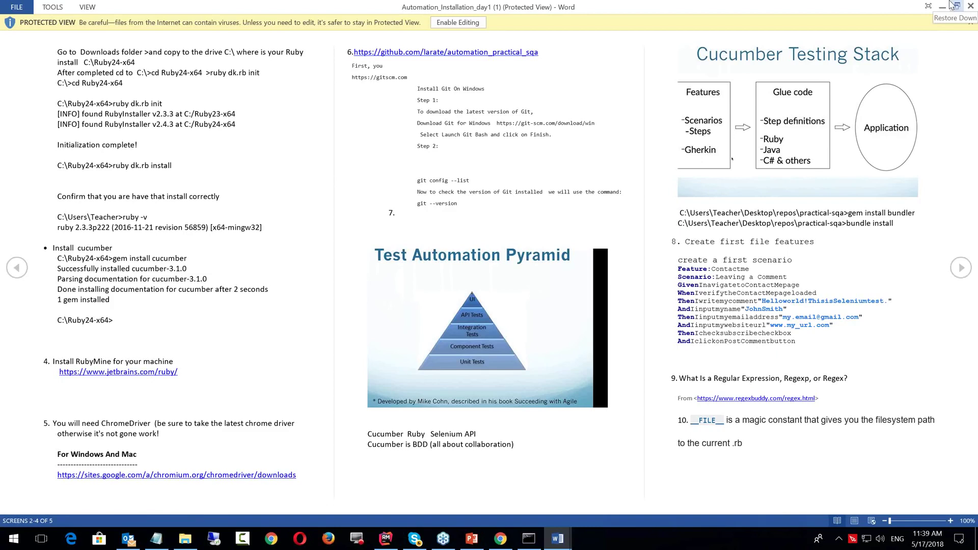
pyautogui.click(968, 9)
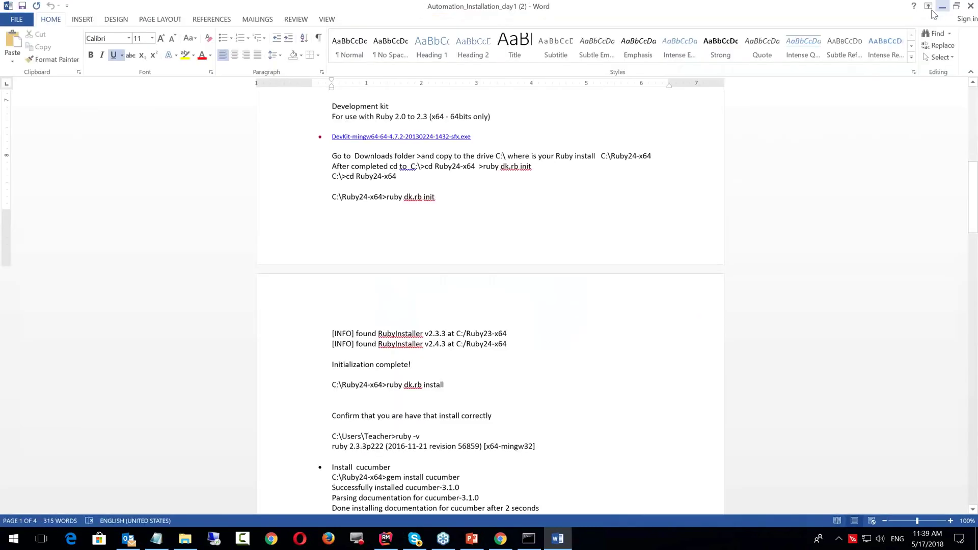
pyautogui.scroll(10, 602, 195)
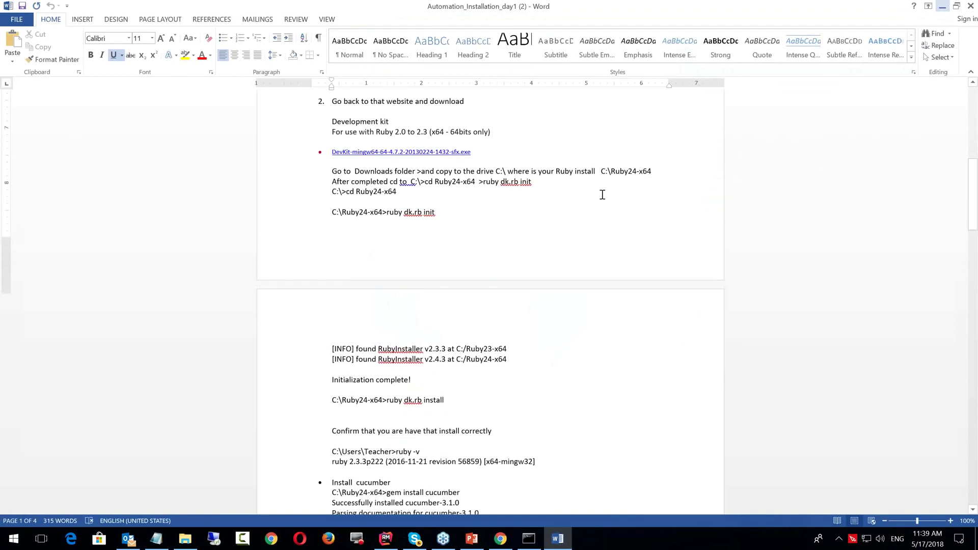
pyautogui.scroll(4, 602, 195)
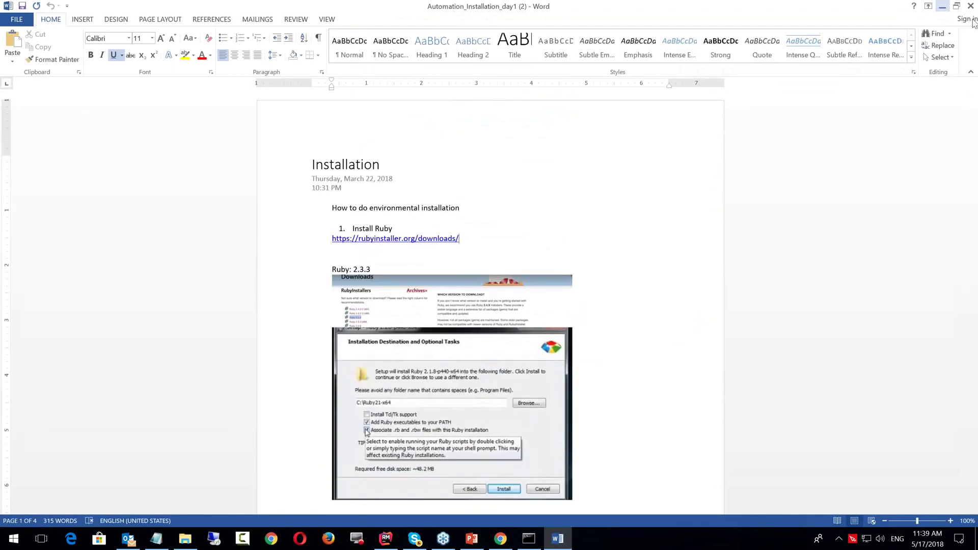
pyautogui.click(795, 31)
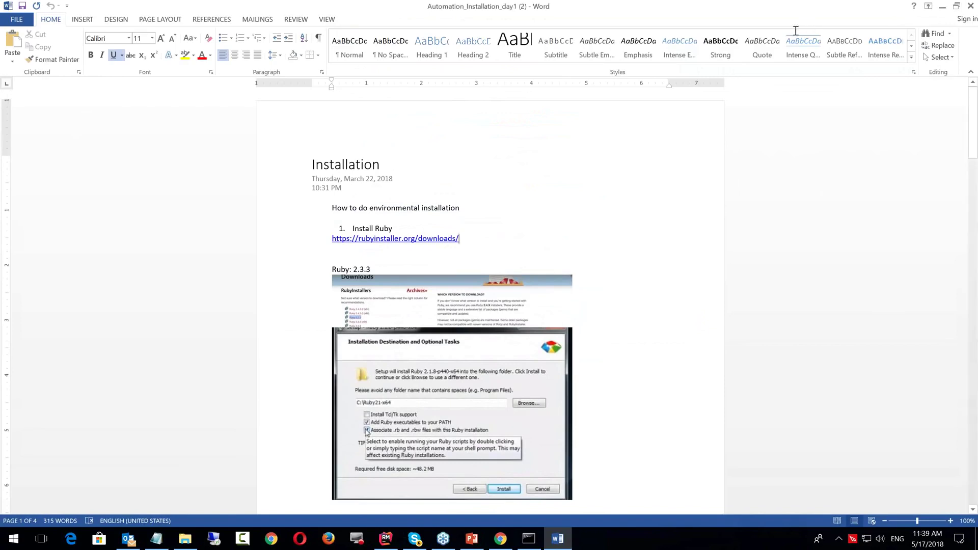
pyautogui.scroll(-1, 391, 282)
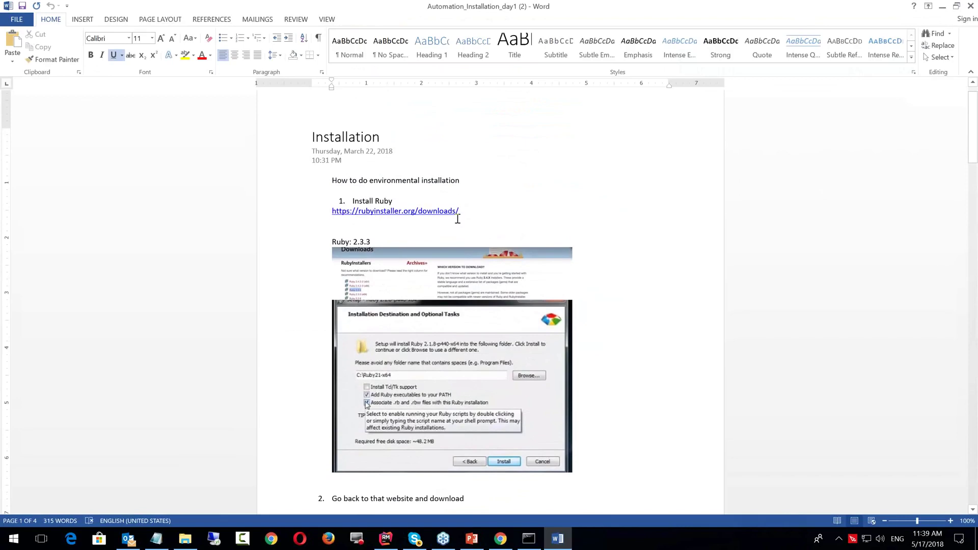
pyautogui.doubleClick(399, 212)
pyautogui.hotkey('ctrl', 'c')
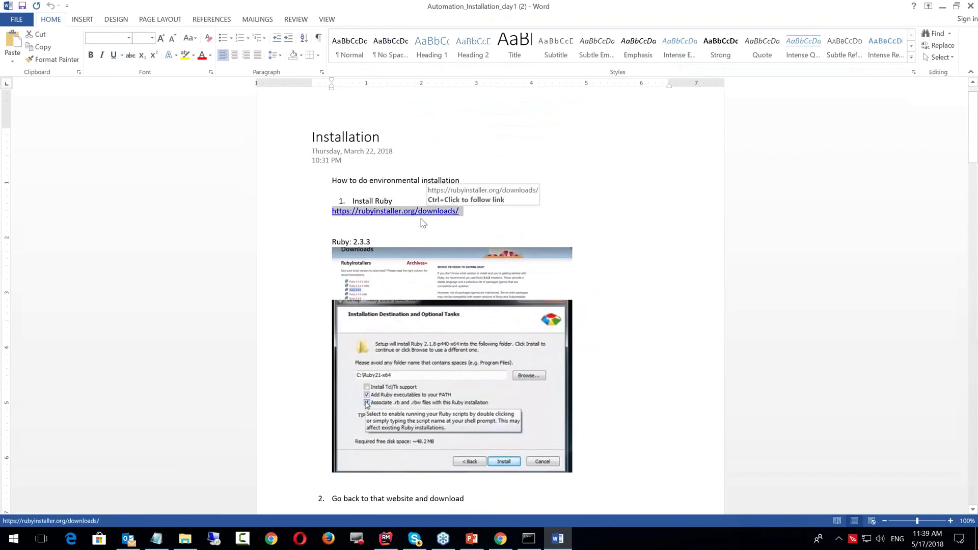
# Restore down the Command Prompt window, switch to Chrome and open the copied RubyInstaller link in a new tab
pyautogui.hotkey('alt', 'Tab')
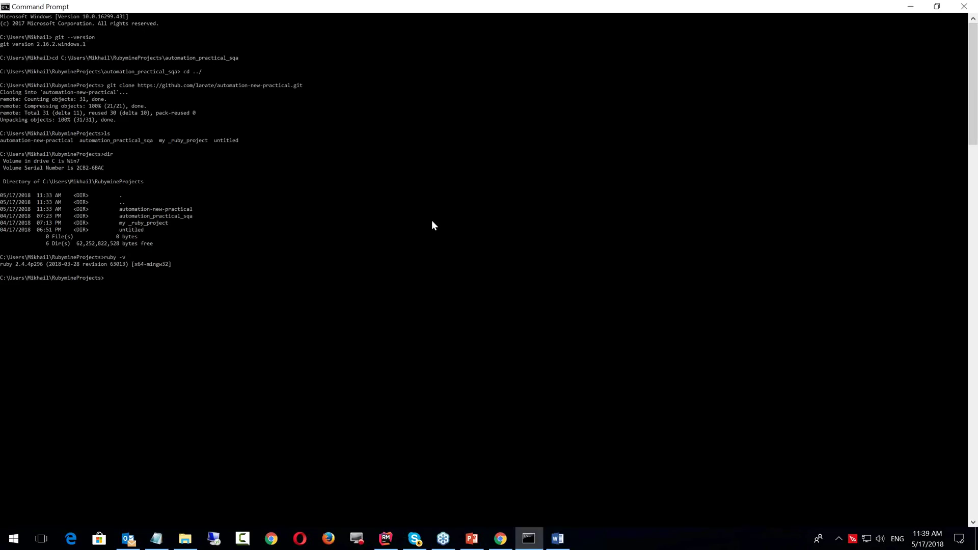
pyautogui.click(936, 7)
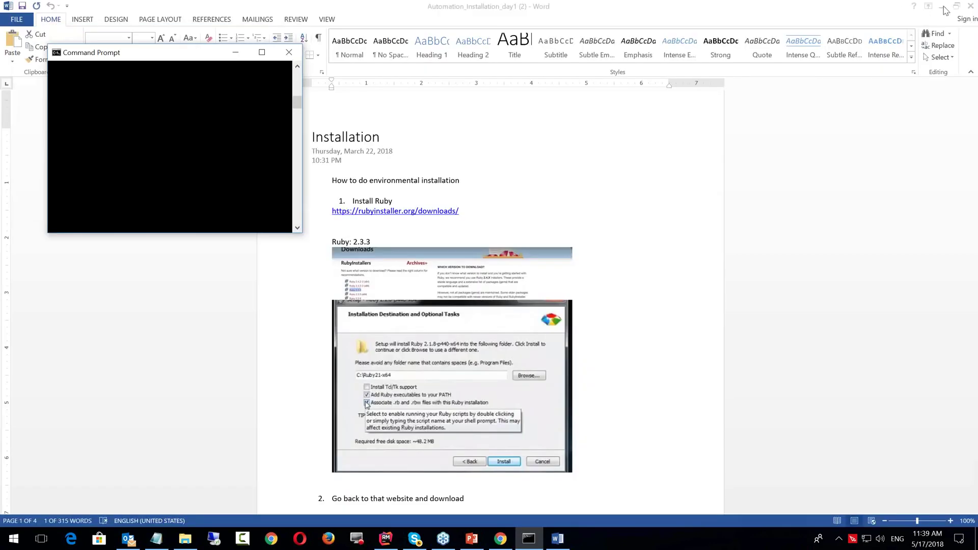
pyautogui.click(500, 538)
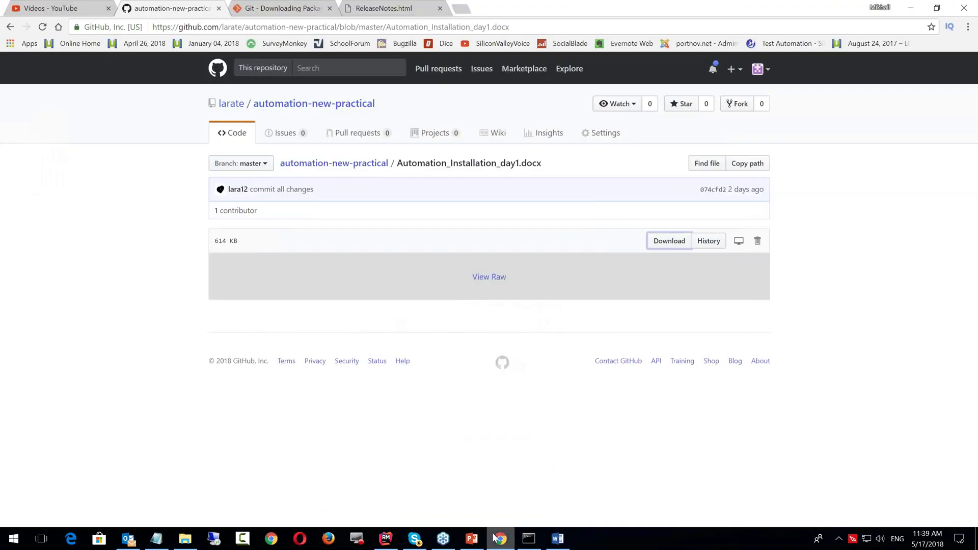
pyautogui.click(461, 8)
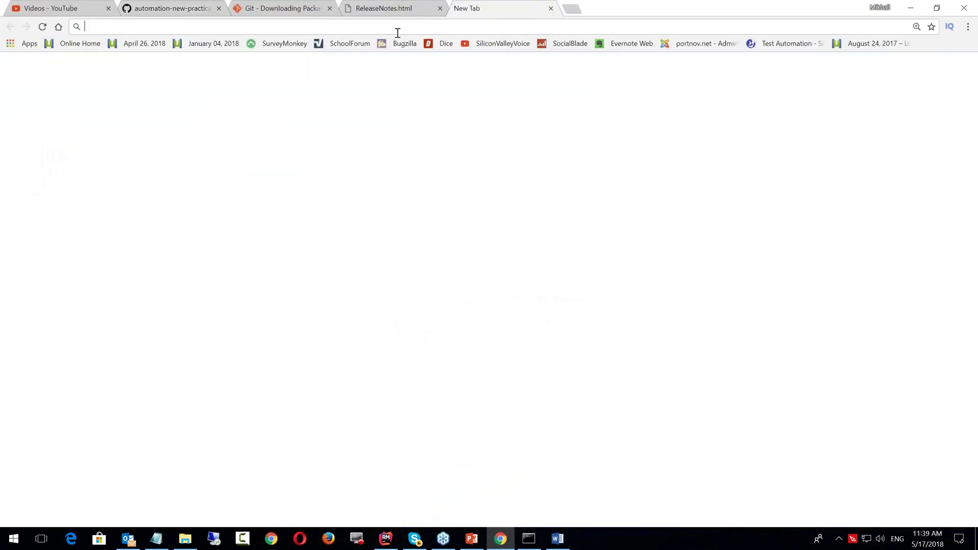
pyautogui.hotkey('ctrl', 'v')
pyautogui.press('Return')
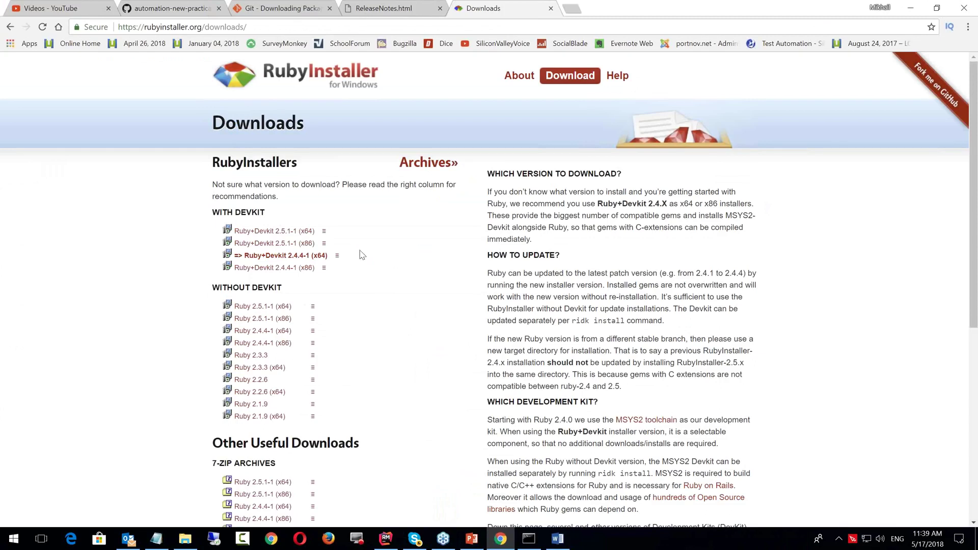
# Download the Ruby+Devkit 2.4.4-1 (x64) installer from the With Devkit list on the RubyInstaller downloads page
pyautogui.scroll(-1, 365, 292)
pyautogui.scroll(1, 365, 292)
pyautogui.scroll(-1, 356, 255)
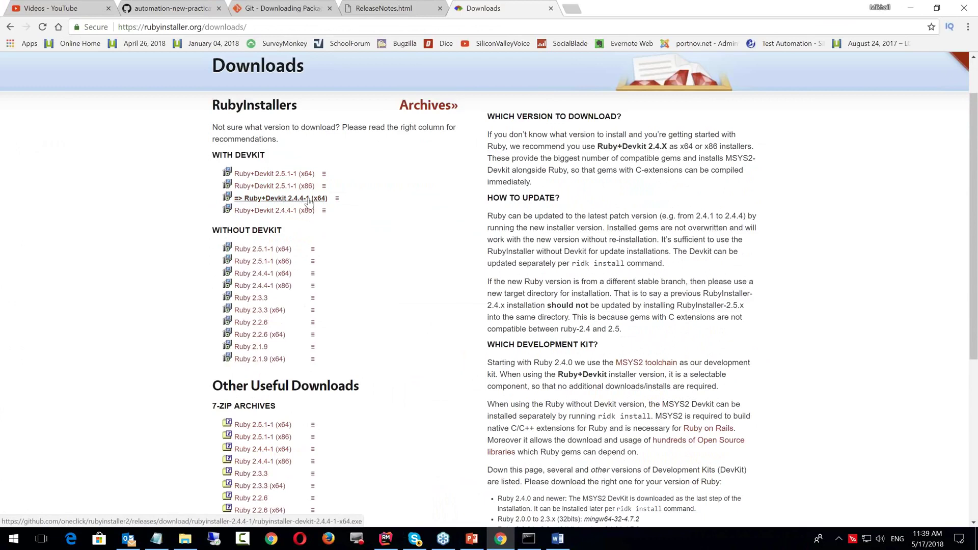
pyautogui.scroll(1, 308, 202)
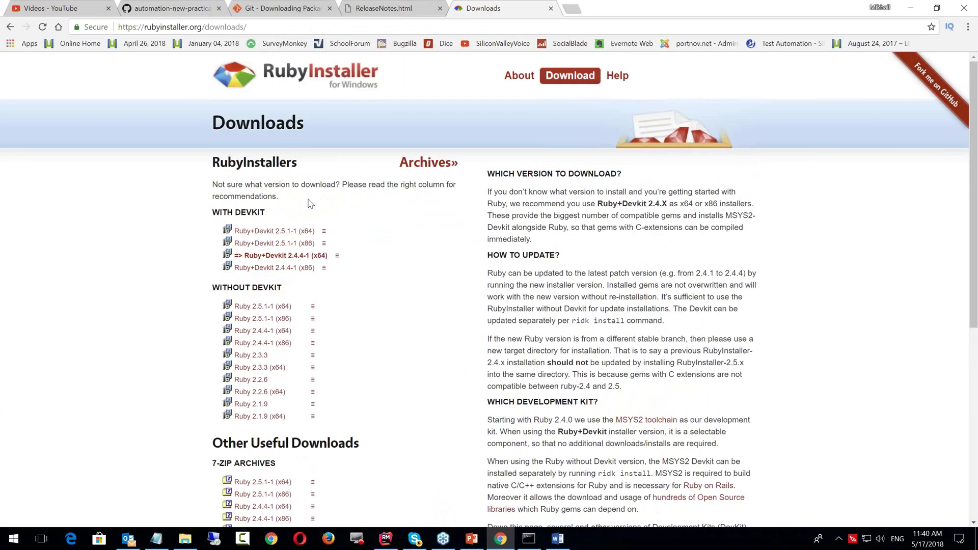
pyautogui.scroll(-1, 309, 202)
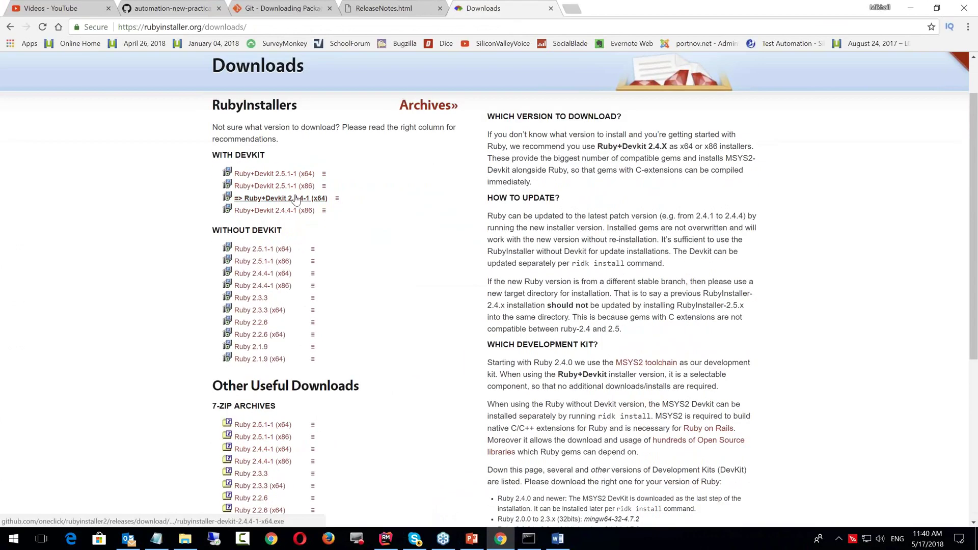
pyautogui.click(295, 198)
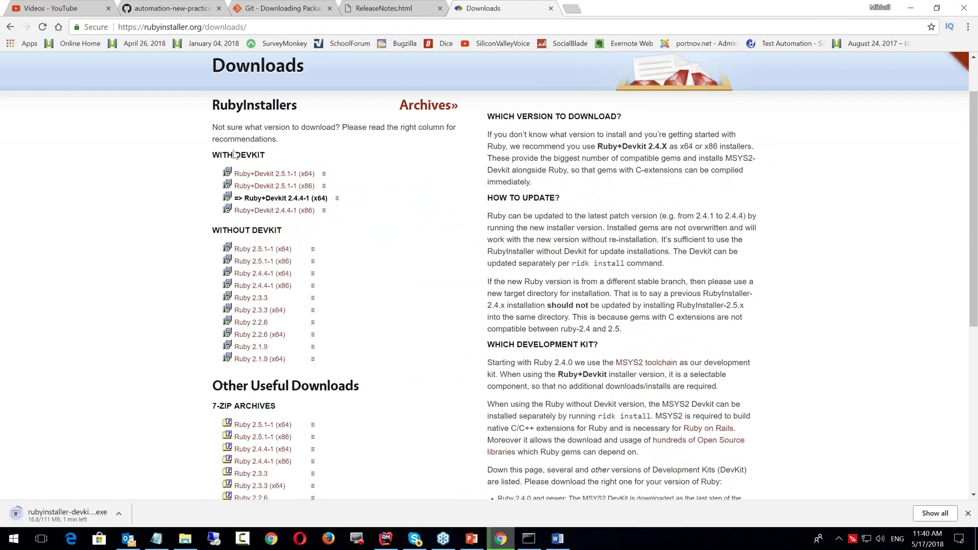
# Compare the RubyInstaller page's installer lists with the old Development Kit downloads for Ruby 2.0 to 2.3
pyautogui.scroll(-6, 446, 383)
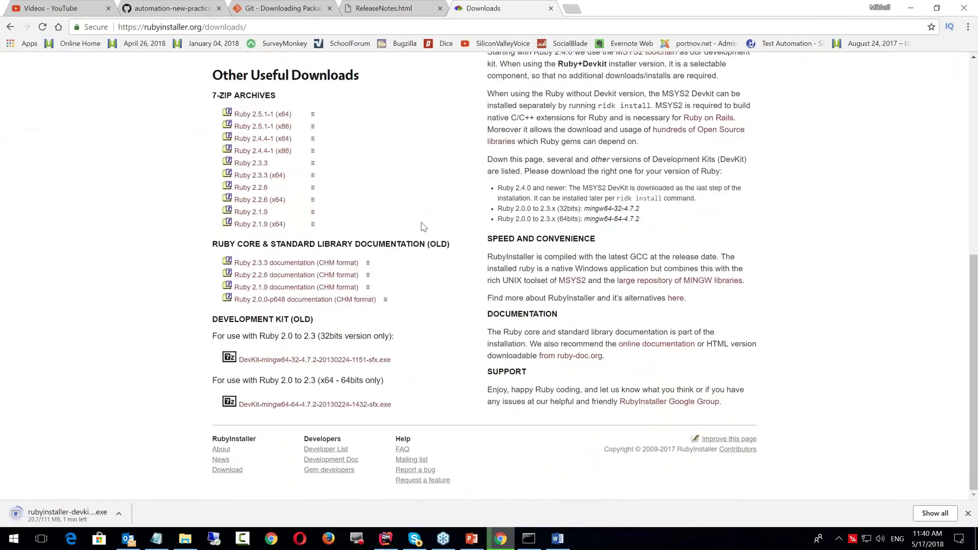
pyautogui.scroll(3, 423, 226)
pyautogui.scroll(4, 423, 226)
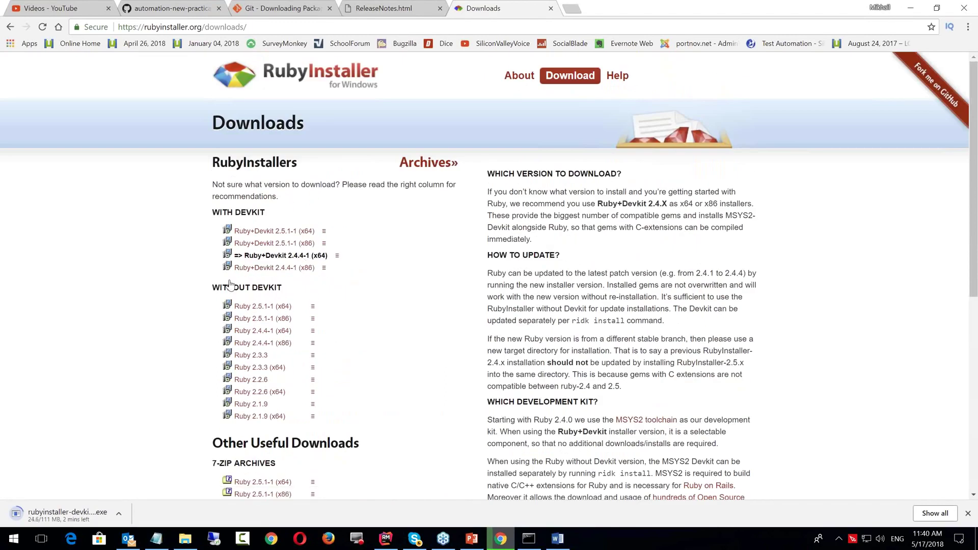
pyautogui.scroll(-7, 310, 332)
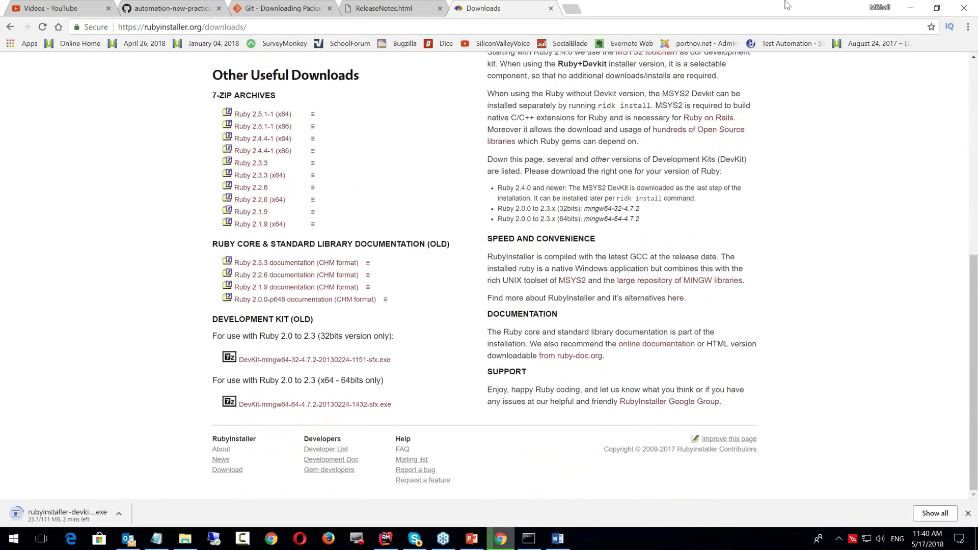
pyautogui.click(360, 405)
pyautogui.scroll(3, 377, 411)
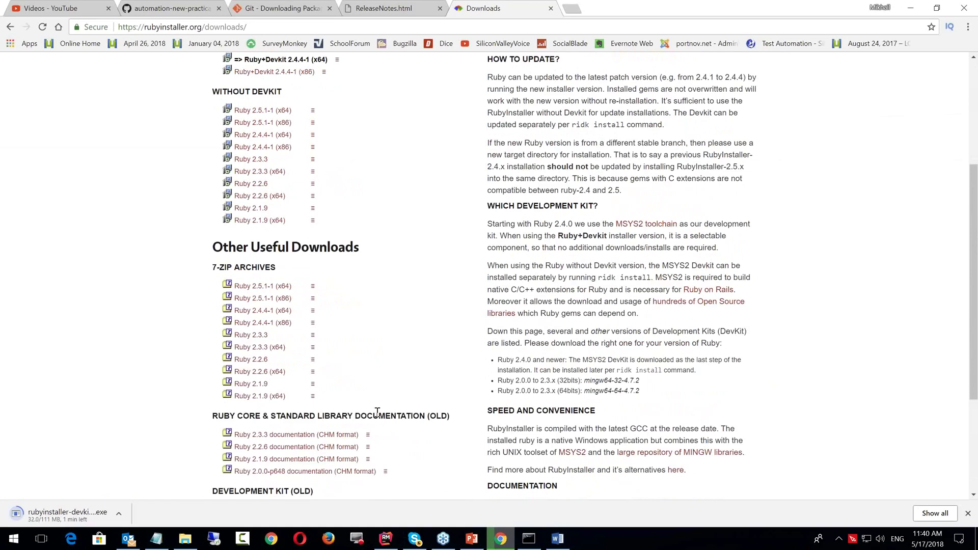
pyautogui.scroll(-3, 377, 411)
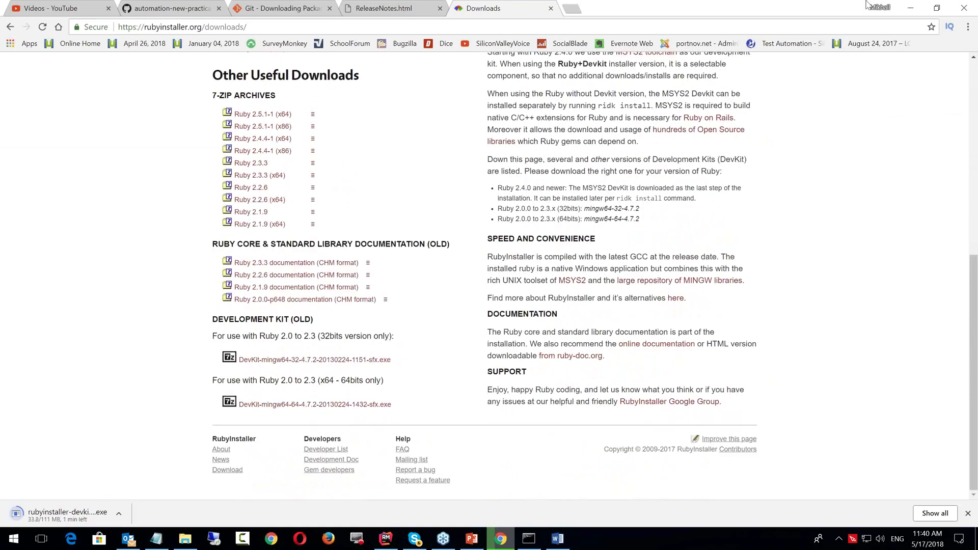
# Minimize Chrome and return to the Word installation document at the Ruby: 2.3.3 line
pyautogui.click(910, 7)
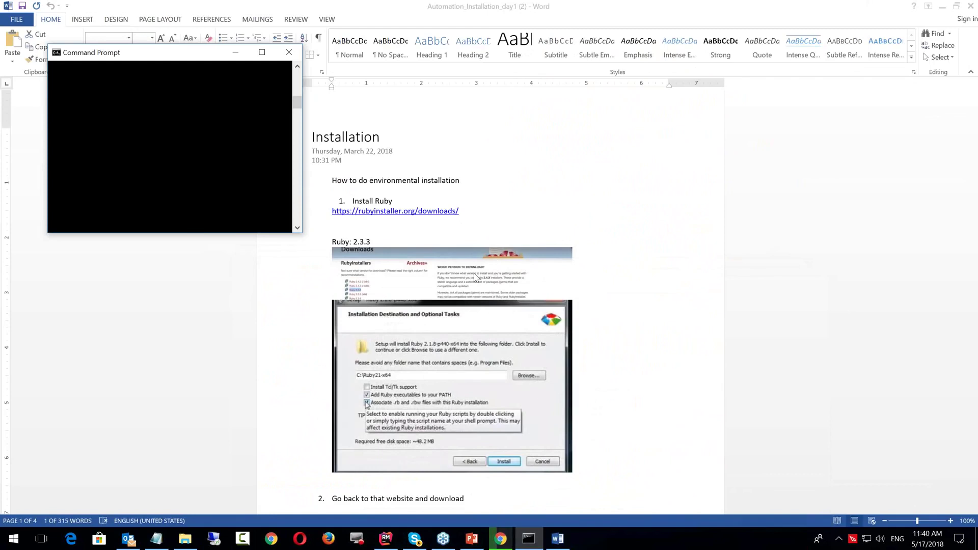
pyautogui.click(298, 95)
pyautogui.click(388, 242)
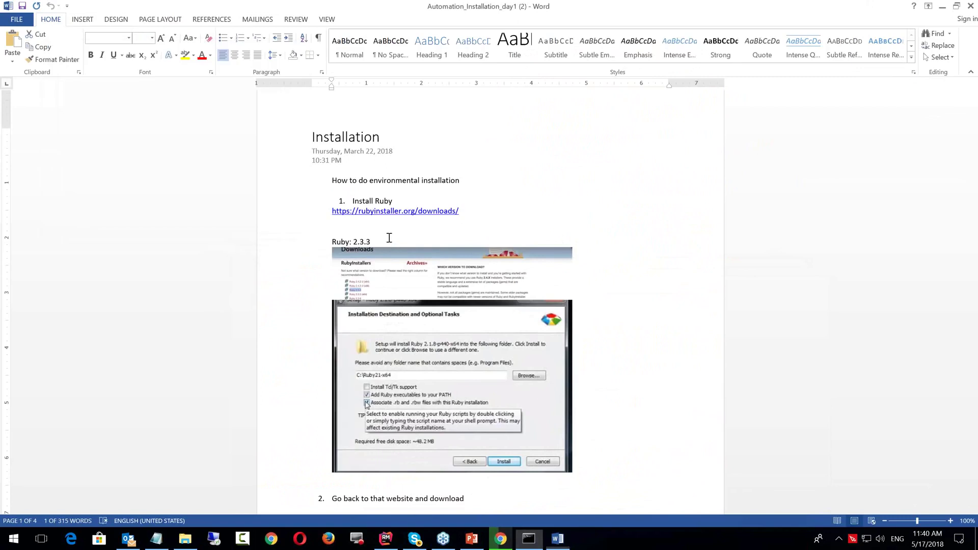
# Review the document's Ruby installer options and Development kit instructions, glancing at the Ruby version check in the Command Prompt
pyautogui.scroll(-1, 389, 239)
pyautogui.scroll(-8, 389, 240)
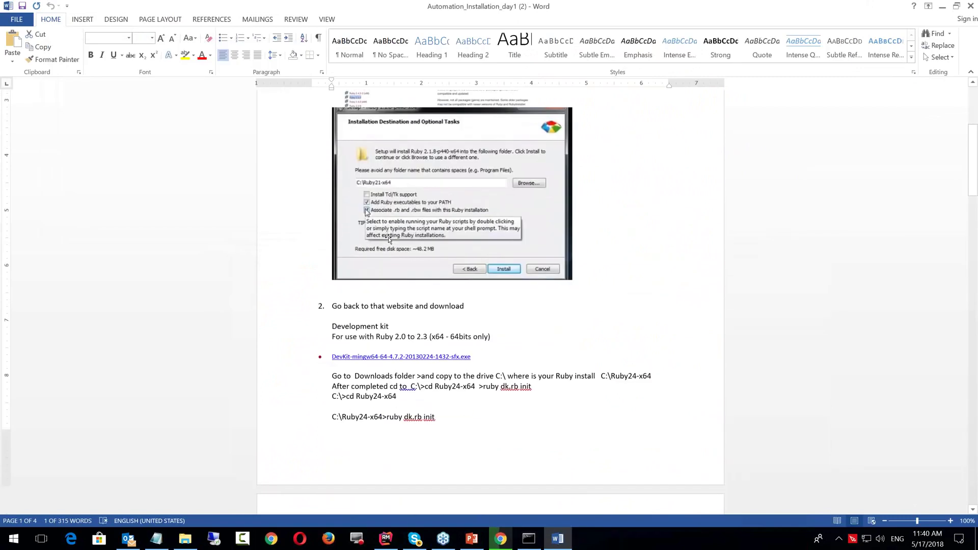
pyautogui.hotkey('alt', 'Tab')
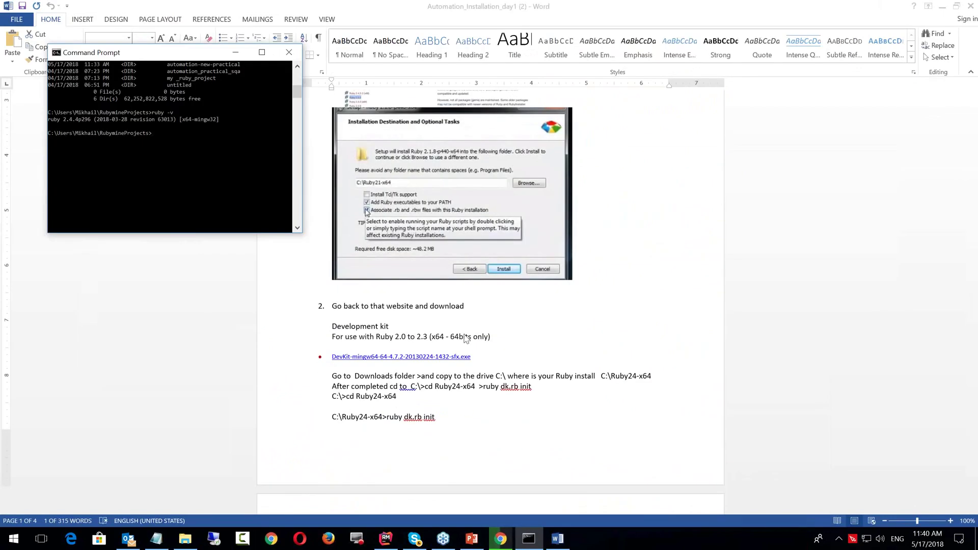
pyautogui.hotkey('alt', 'Tab')
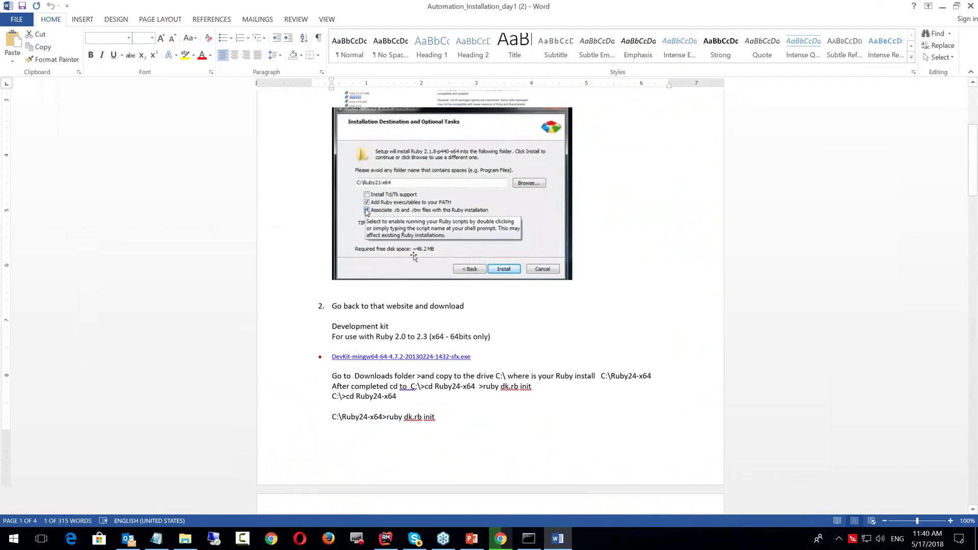
pyautogui.scroll(2, 467, 215)
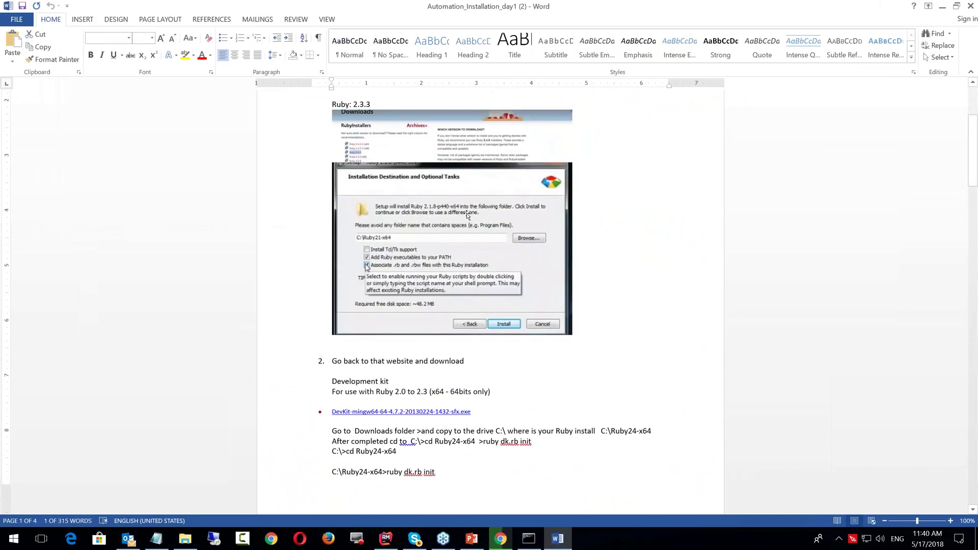
# Check the Russian_Online_2018_NEW chat in Skype for class messages and return to the Word installation document
pyautogui.click(414, 539)
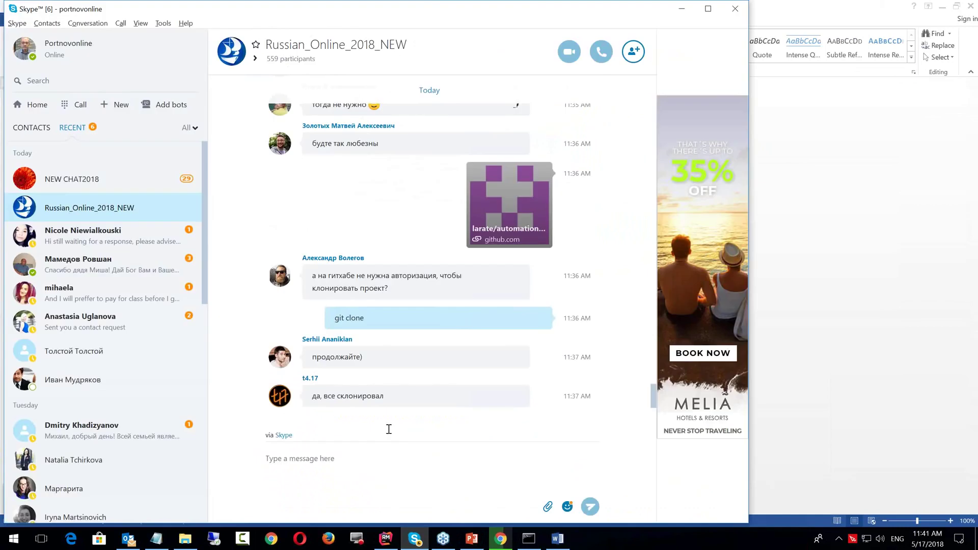
pyautogui.hotkey('alt', 'Tab')
pyautogui.hotkey('alt', 'Tab')
pyautogui.hotkey('alt', 'Tab')
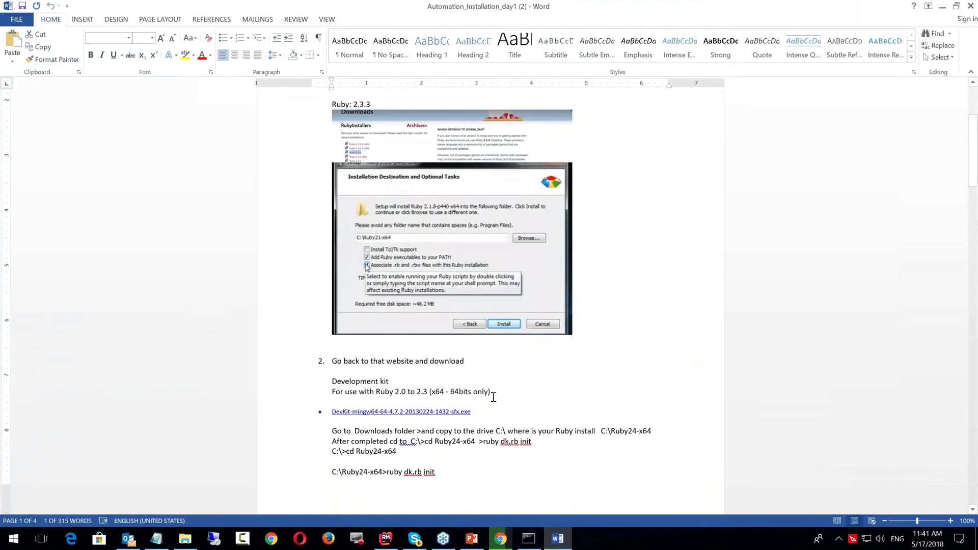
pyautogui.scroll(-10, 493, 397)
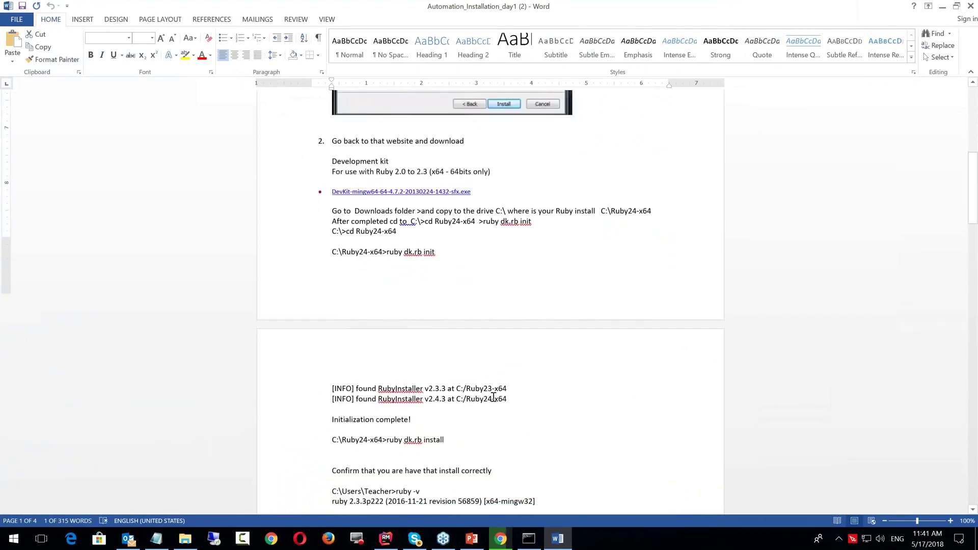
pyautogui.scroll(-3, 493, 397)
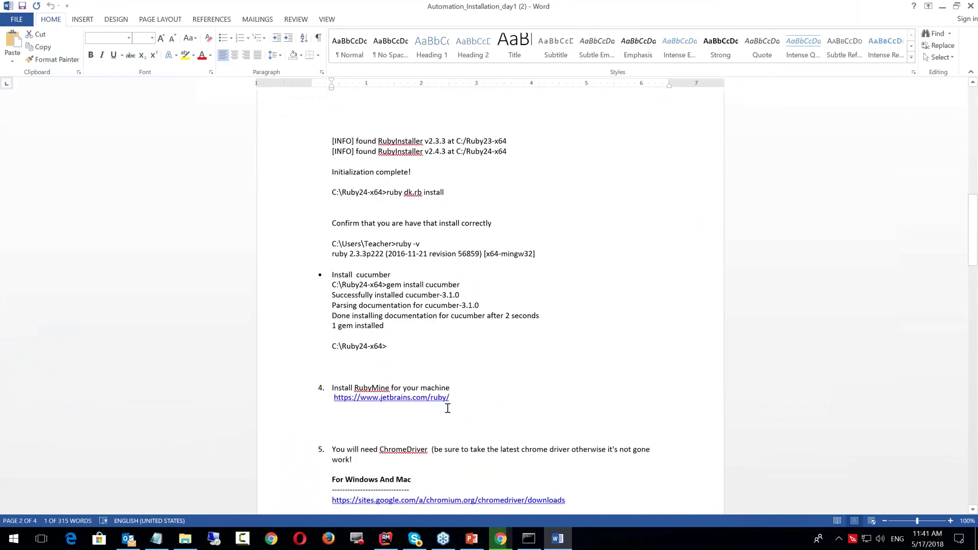
pyautogui.moveTo(452, 396); pyautogui.dragTo(325, 399)
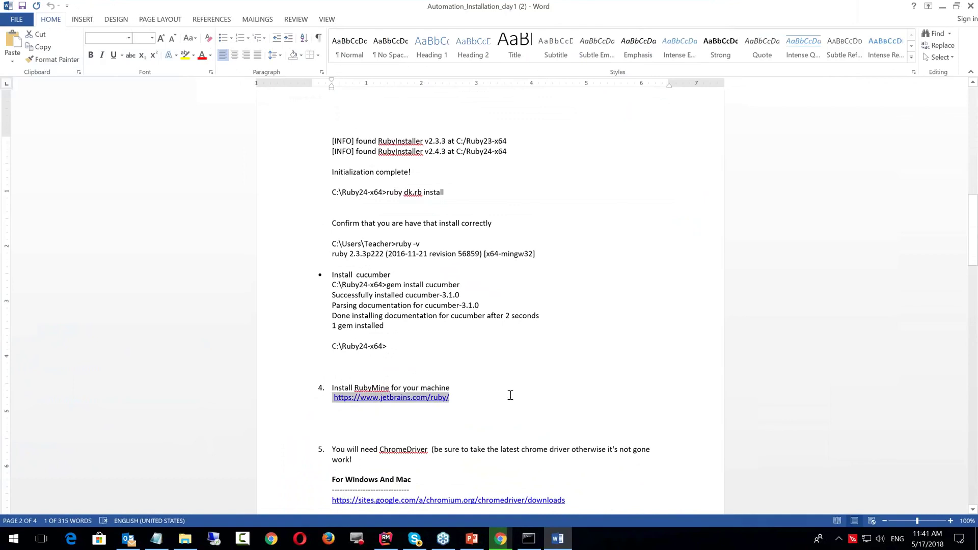
pyautogui.moveTo(452, 398); pyautogui.dragTo(334, 402)
pyautogui.hotkey('ctrl', 'c')
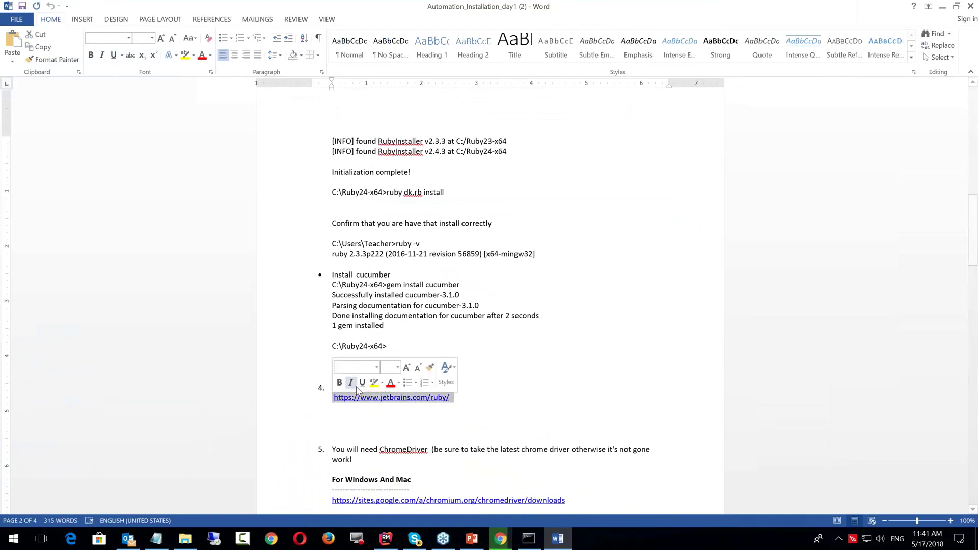
# Switch to Chrome and open the copied JetBrains RubyMine link in a new tab
pyautogui.hotkey('alt', 'Tab')
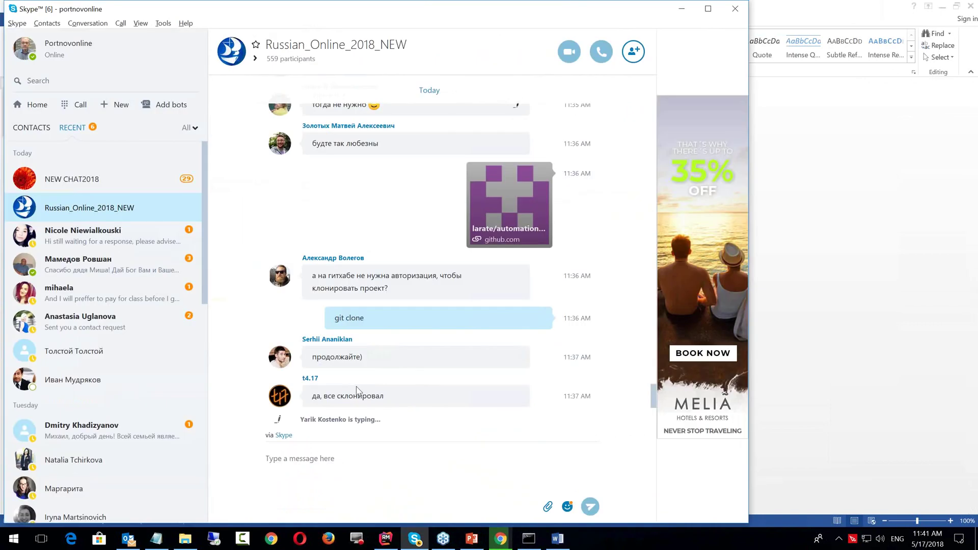
pyautogui.hotkey('alt', 'Tab')
pyautogui.hotkey('alt', 'Tab')
pyautogui.hotkey('alt', 'Tab')
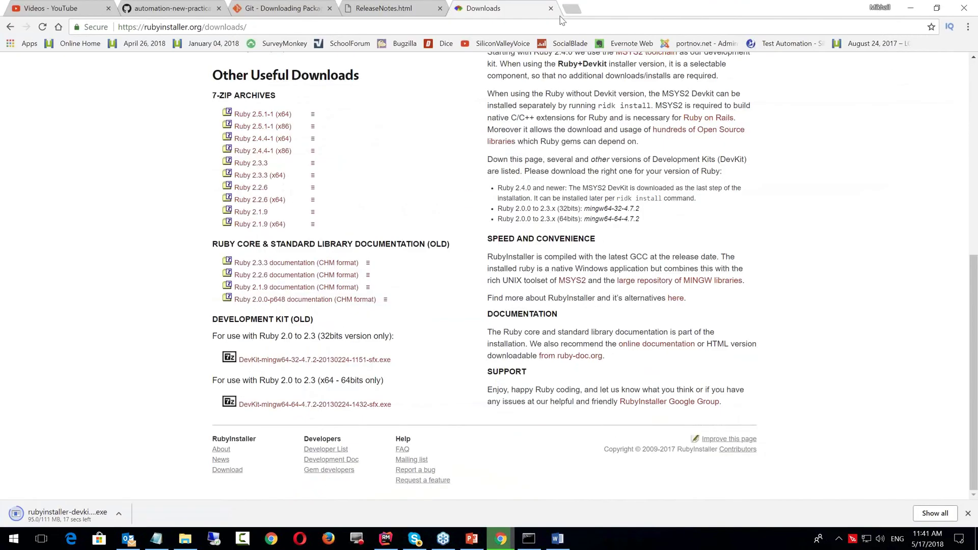
pyautogui.click(574, 9)
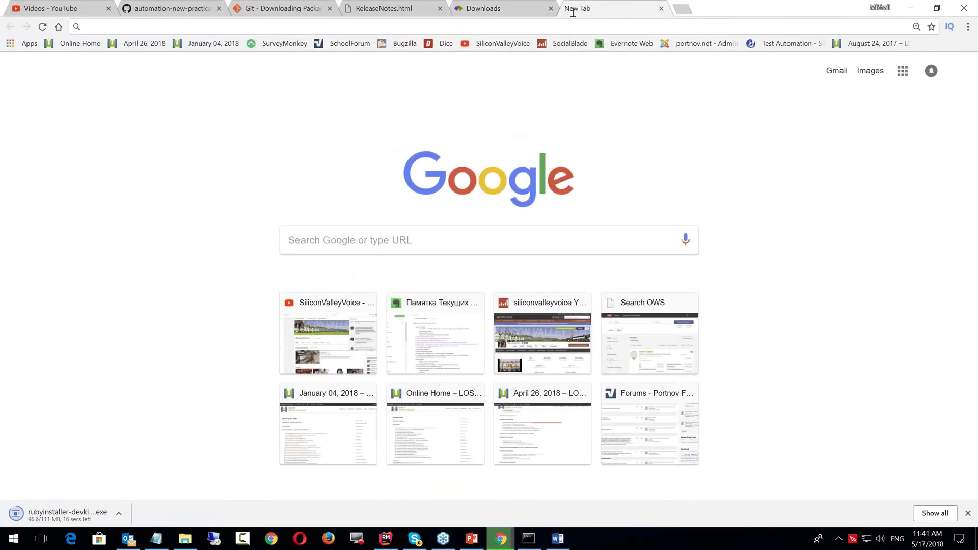
pyautogui.hotkey('ctrl', 'v')
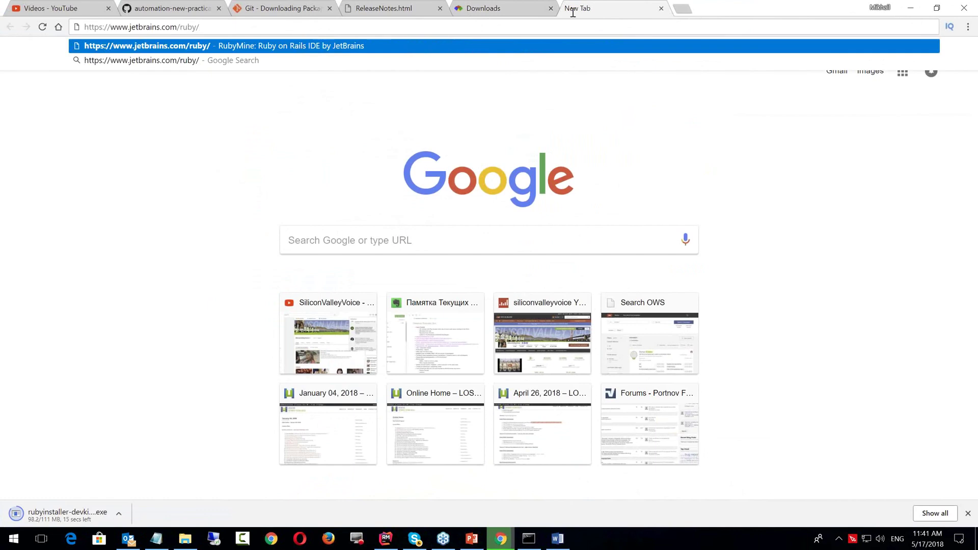
pyautogui.press('Return')
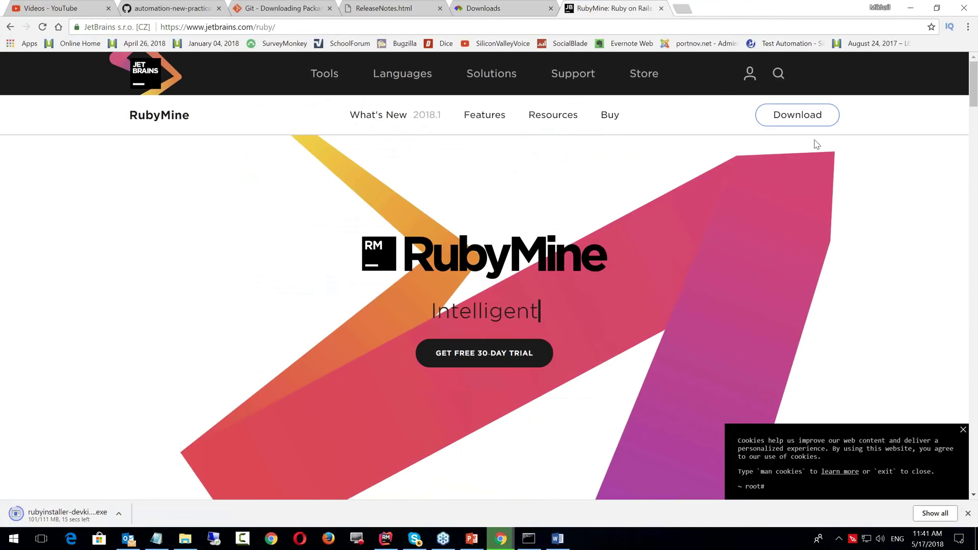
# Go to the RubyMine download page and download the Windows version 2018.1.2
pyautogui.scroll(-3, 509, 246)
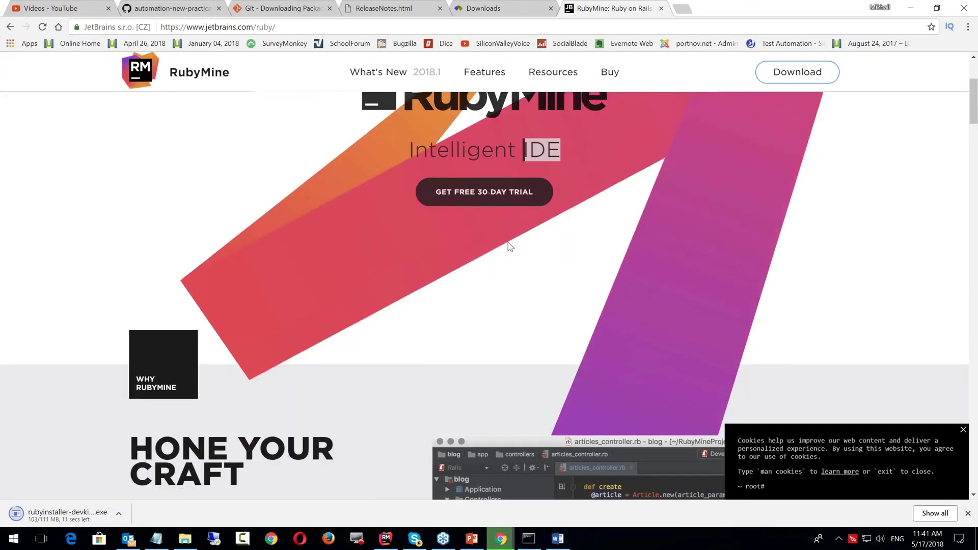
pyautogui.scroll(-2, 509, 246)
pyautogui.scroll(5, 509, 245)
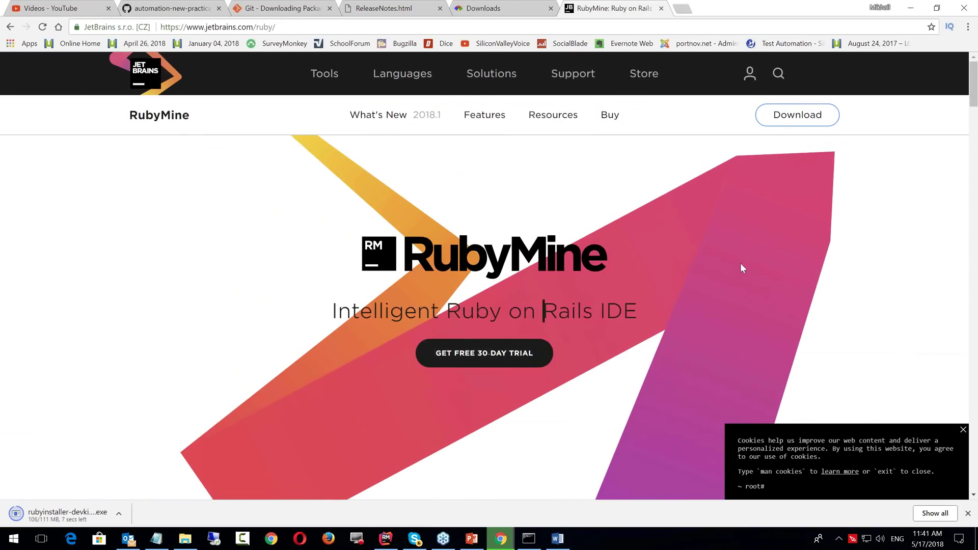
pyautogui.scroll(-1, 735, 192)
pyautogui.scroll(1, 735, 192)
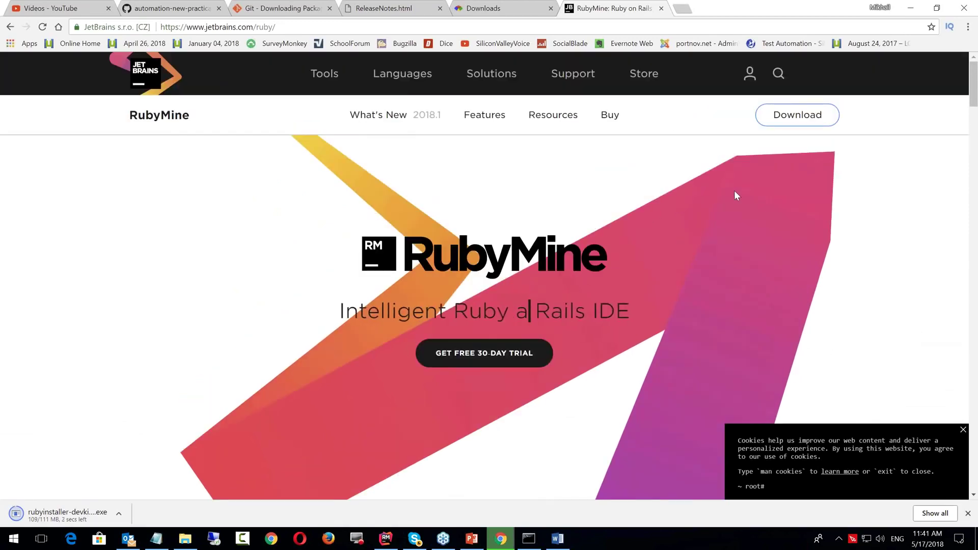
pyautogui.click(803, 118)
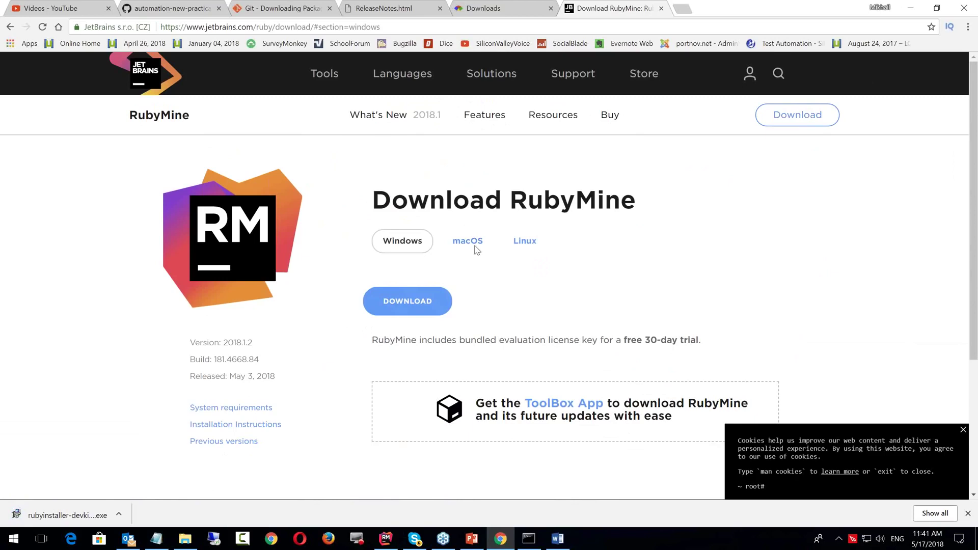
pyautogui.scroll(-3, 476, 250)
pyautogui.scroll(2, 475, 250)
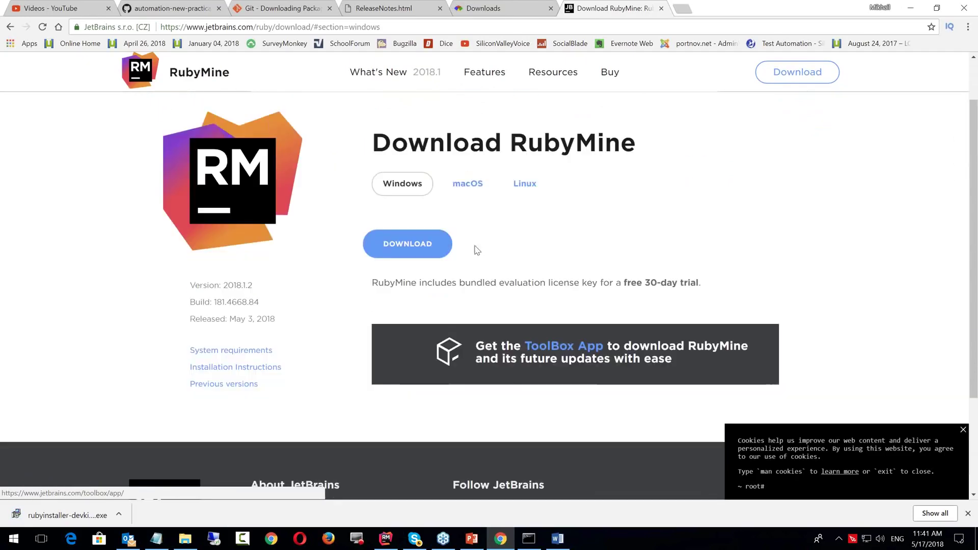
pyautogui.click(409, 251)
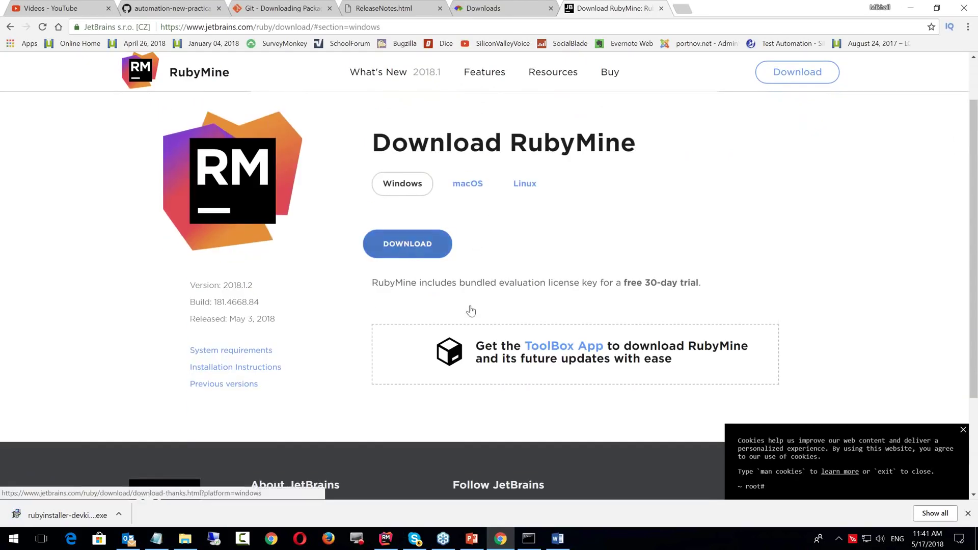
# Agree to e-mail use in the New to RubyMine form and try to subscribe with the e-mail field empty
pyautogui.scroll(-5, 155, 366)
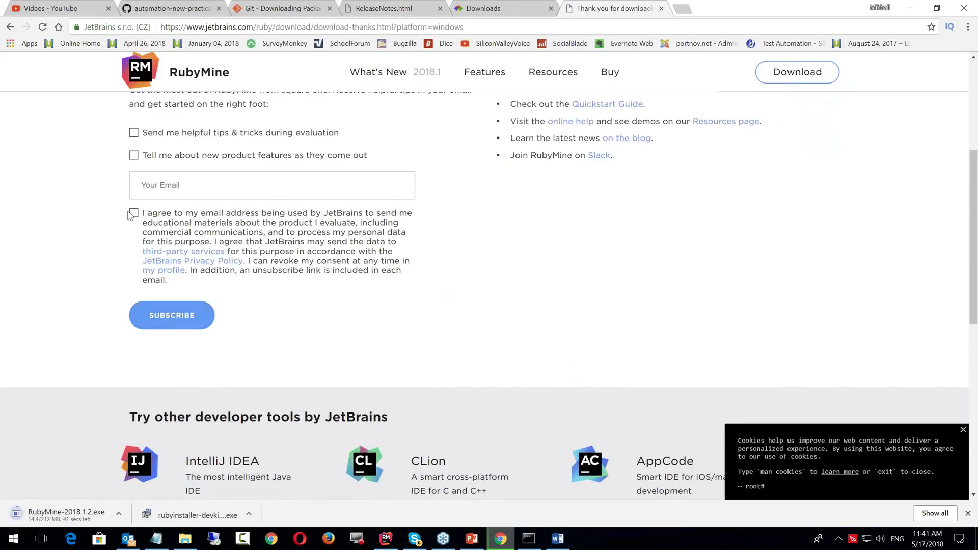
pyautogui.click(133, 213)
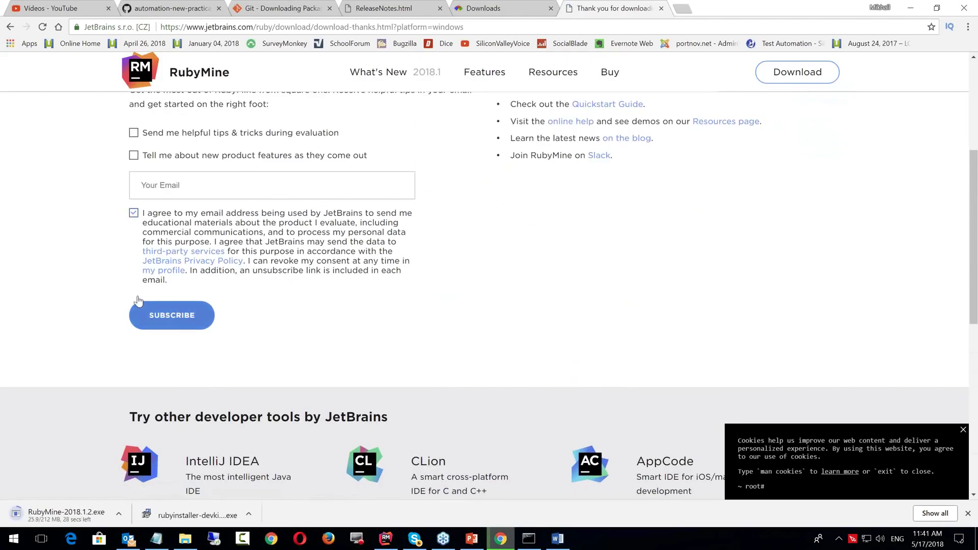
pyautogui.click(178, 321)
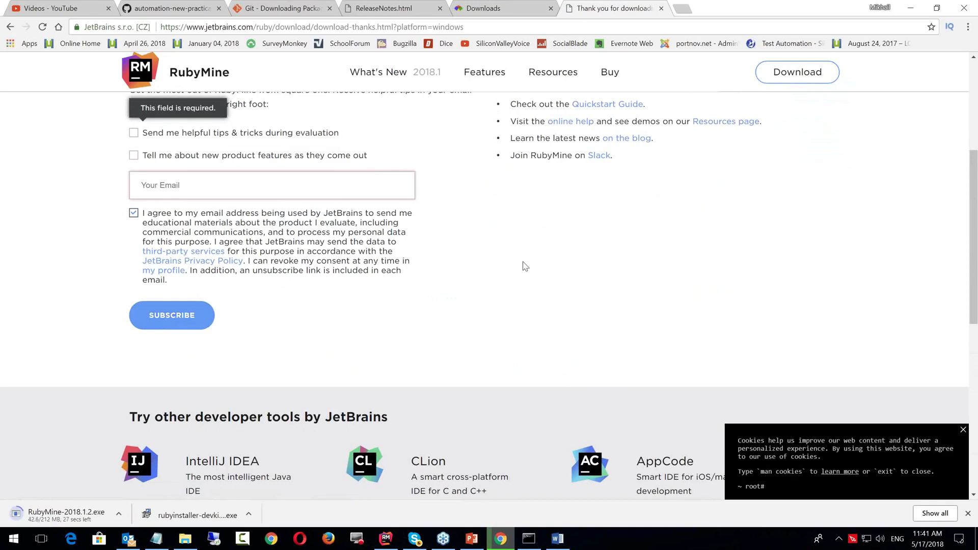
# Fill in the subscriber's e-mail in the New to RubyMine form from the saved entry and try to subscribe
pyautogui.scroll(2, 220, 319)
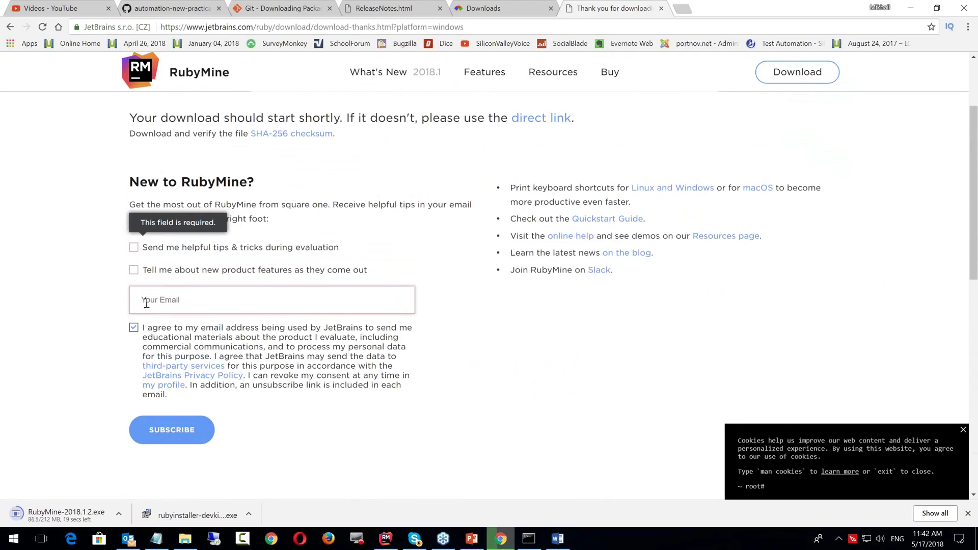
pyautogui.click(146, 303)
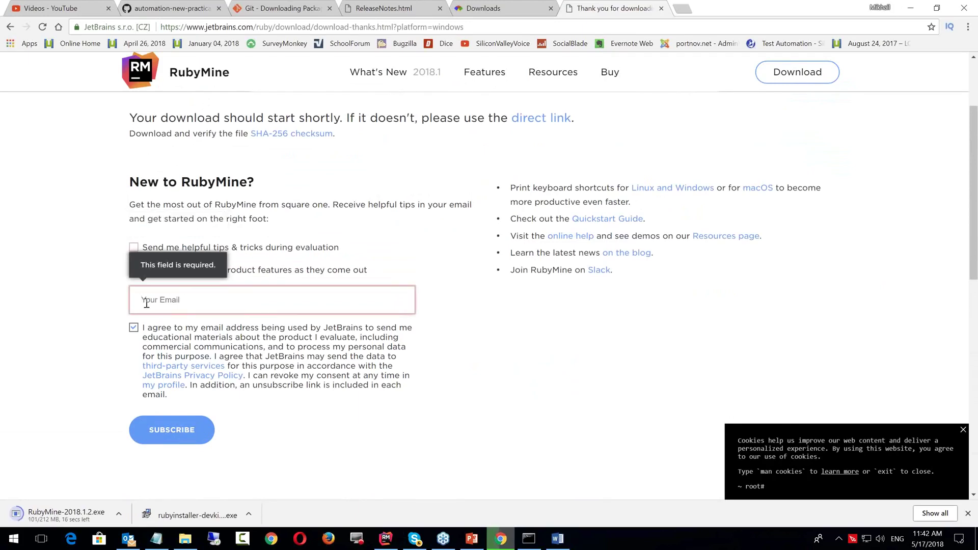
pyautogui.write('l')
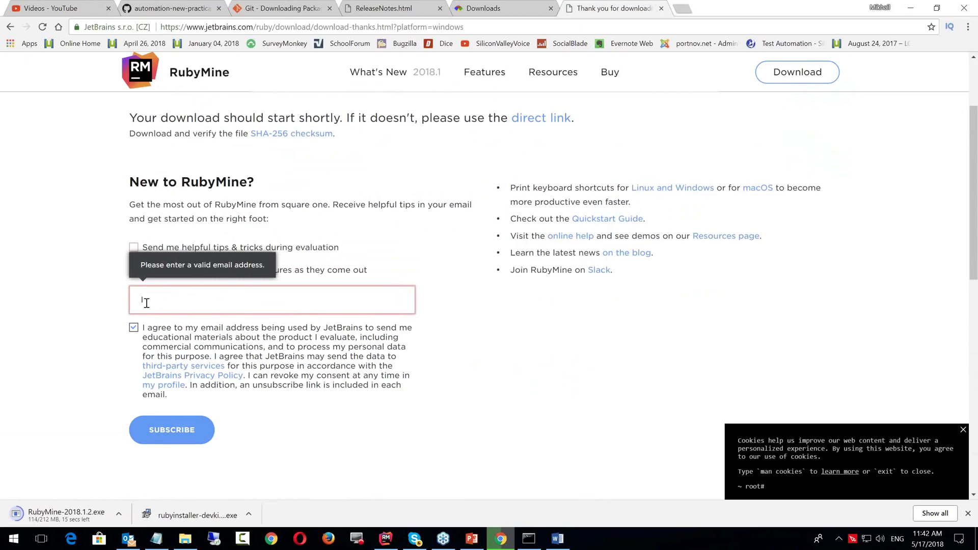
pyautogui.press('BackSpace')
pyautogui.scroll(2, 164, 300)
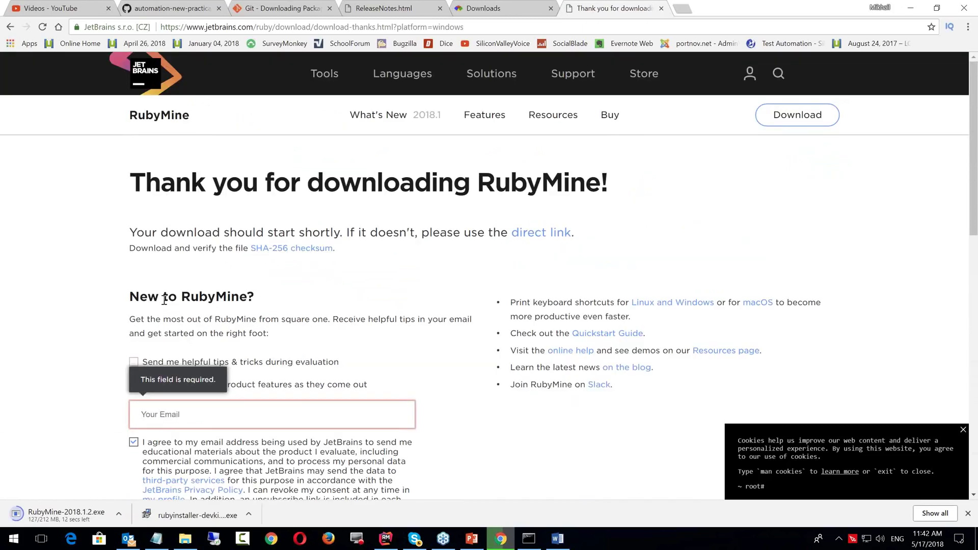
pyautogui.scroll(-6, 169, 303)
pyautogui.scroll(4, 170, 303)
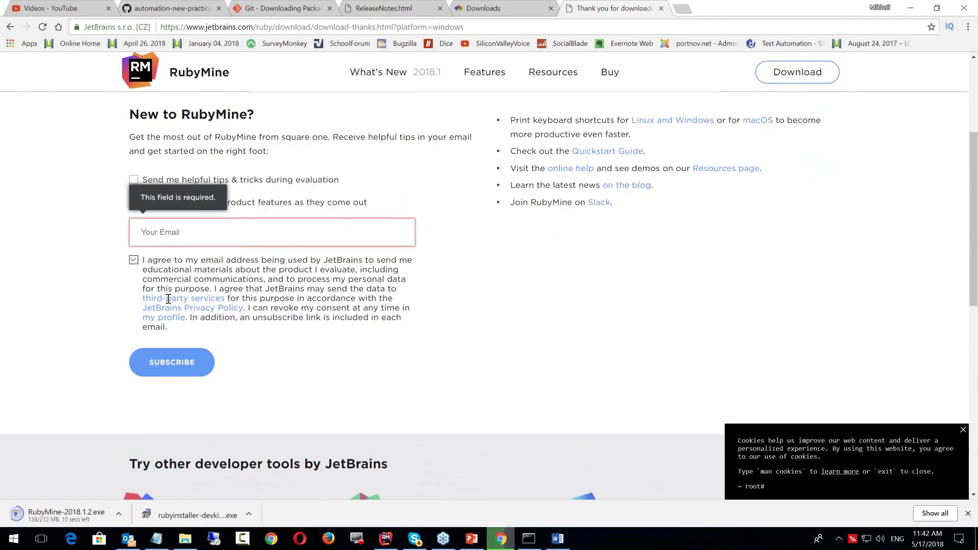
pyautogui.scroll(-1, 169, 303)
pyautogui.scroll(-4, 169, 303)
pyautogui.scroll(4, 170, 303)
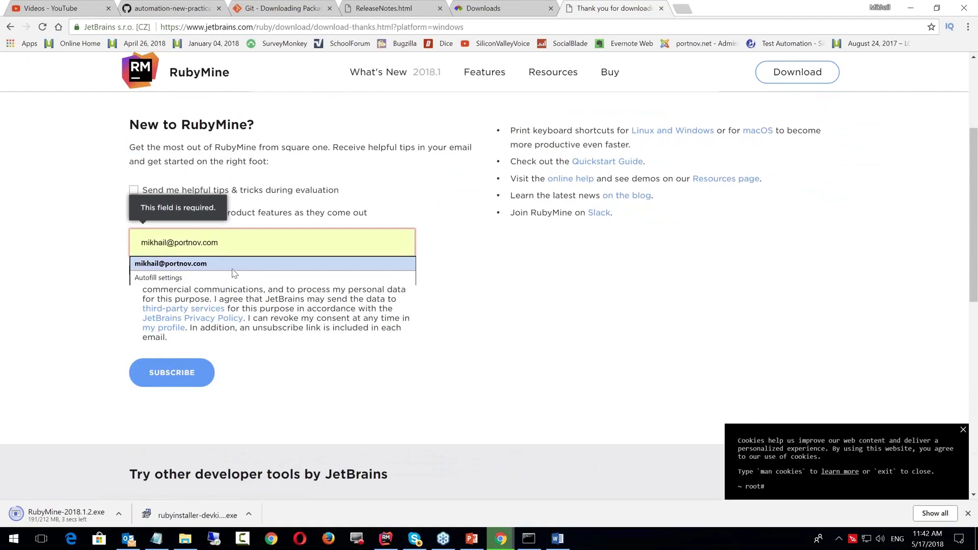
pyautogui.click(232, 270)
pyautogui.click(181, 371)
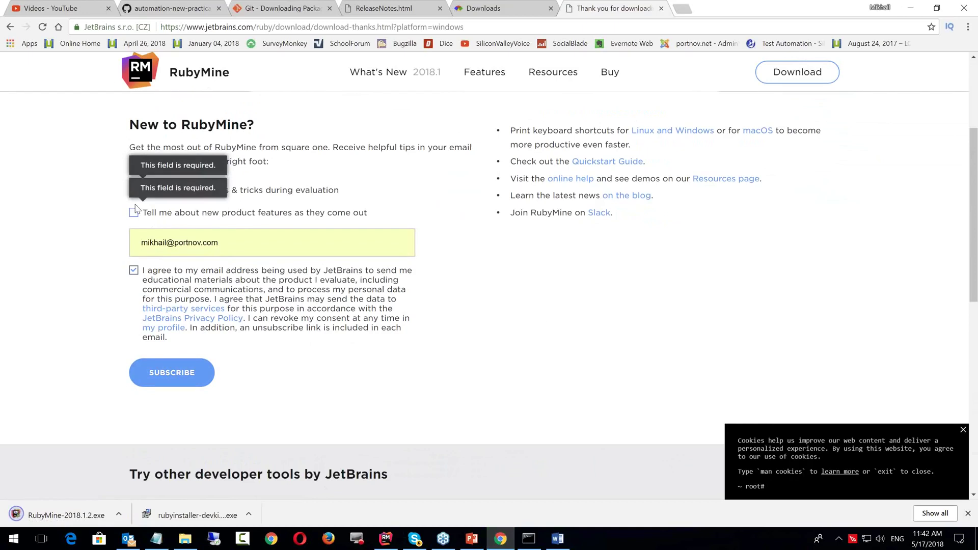
# Try once more to submit the RubyMine subscription form without choosing tips or product news, and return to the download message
pyautogui.scroll(-2, 145, 230)
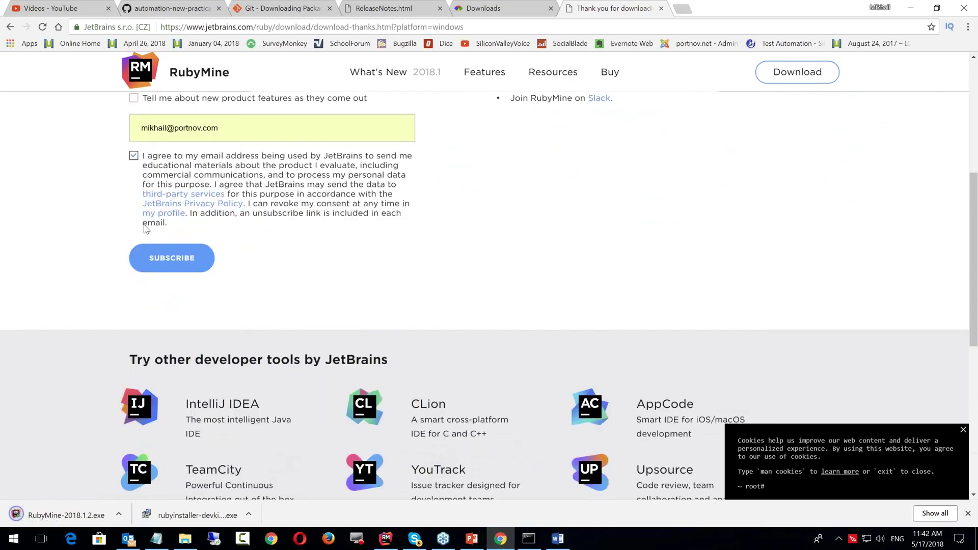
pyautogui.scroll(3, 145, 230)
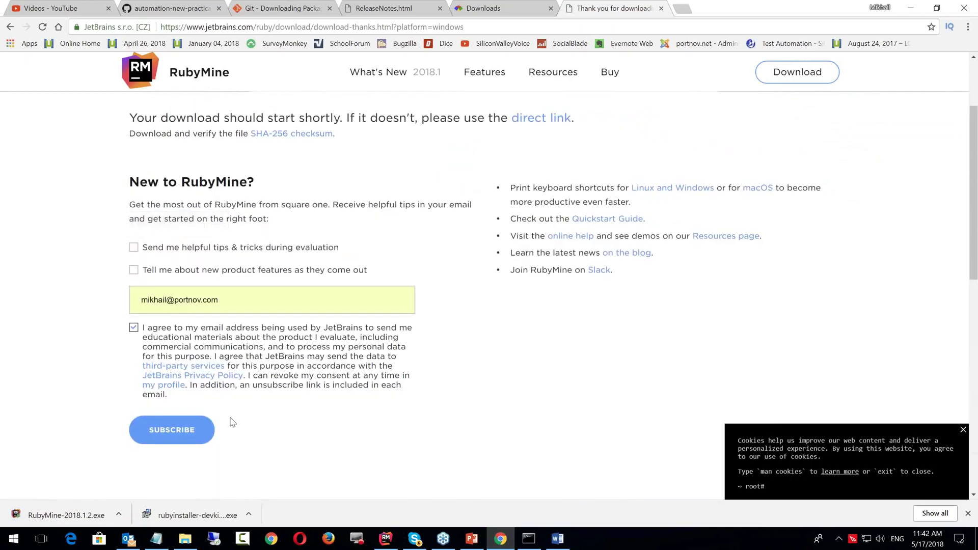
pyautogui.click(188, 431)
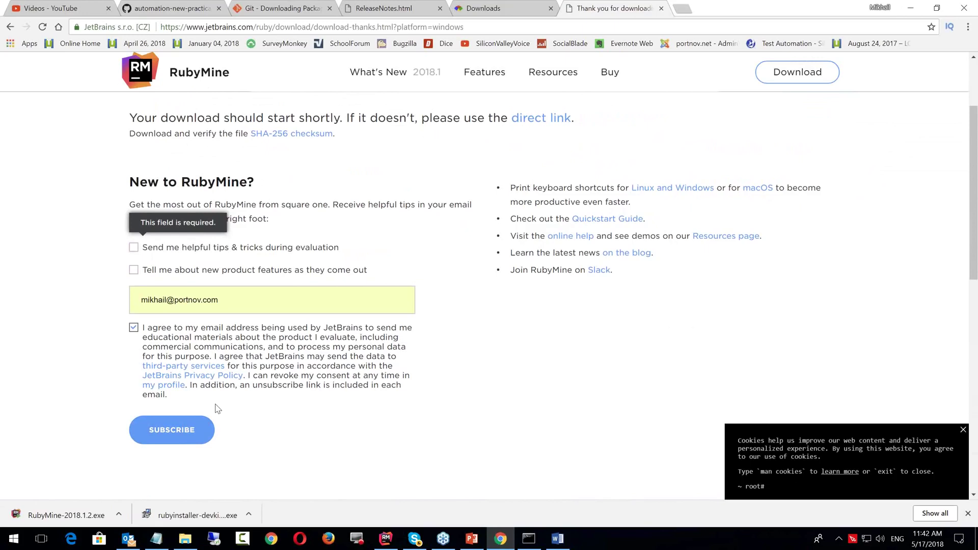
pyautogui.scroll(2, 344, 376)
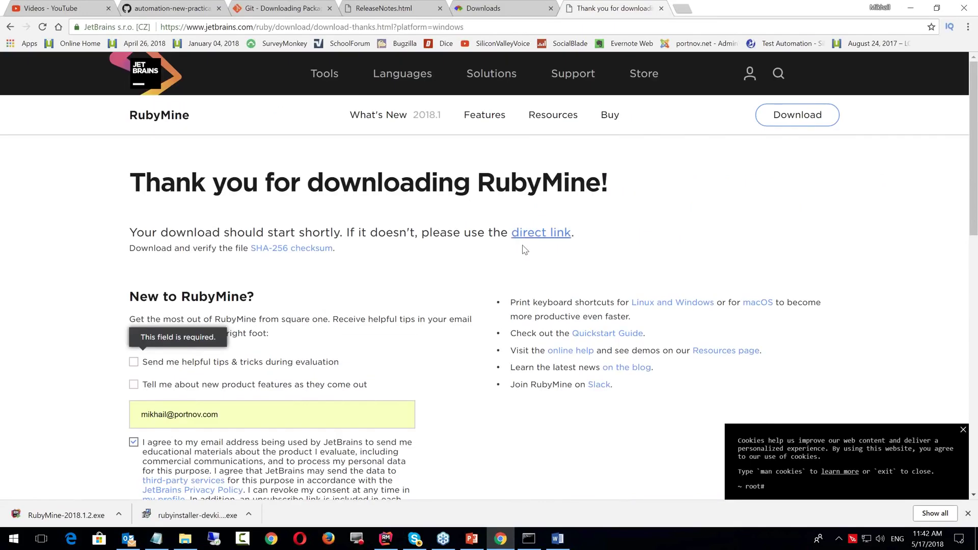
# Download the Windows version of RubyMine again from the RubyMine download page
pyautogui.scroll(-3, 524, 250)
pyautogui.scroll(2, 523, 245)
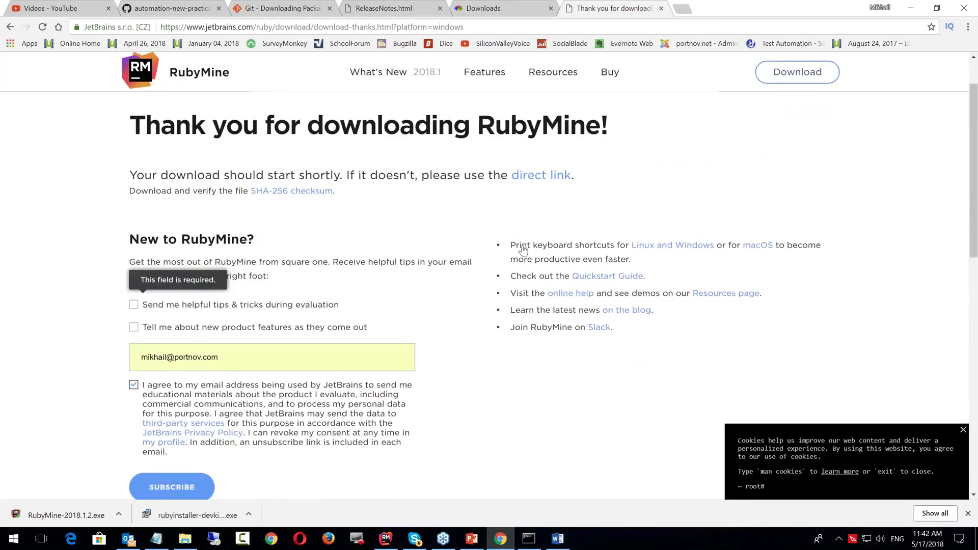
pyautogui.click(797, 72)
pyautogui.click(411, 308)
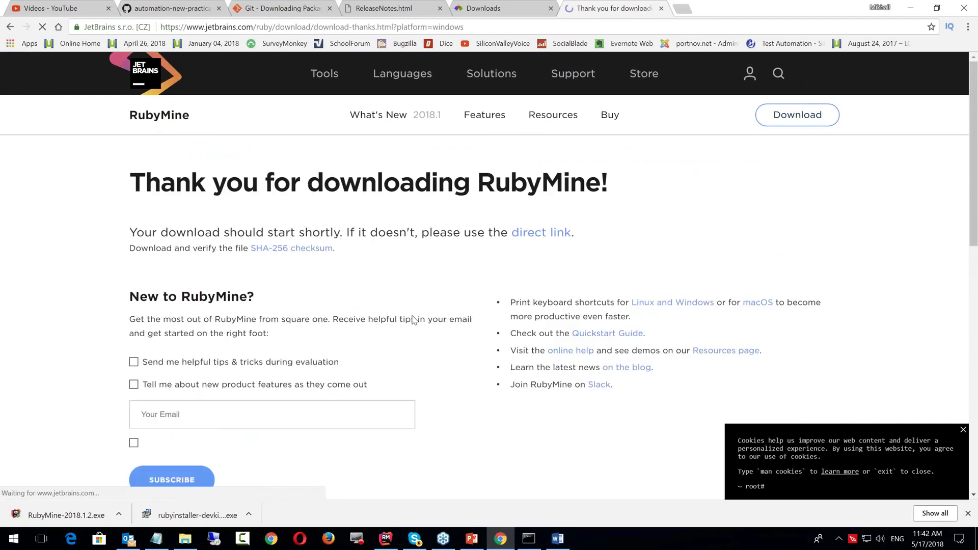
pyautogui.scroll(-2, 363, 373)
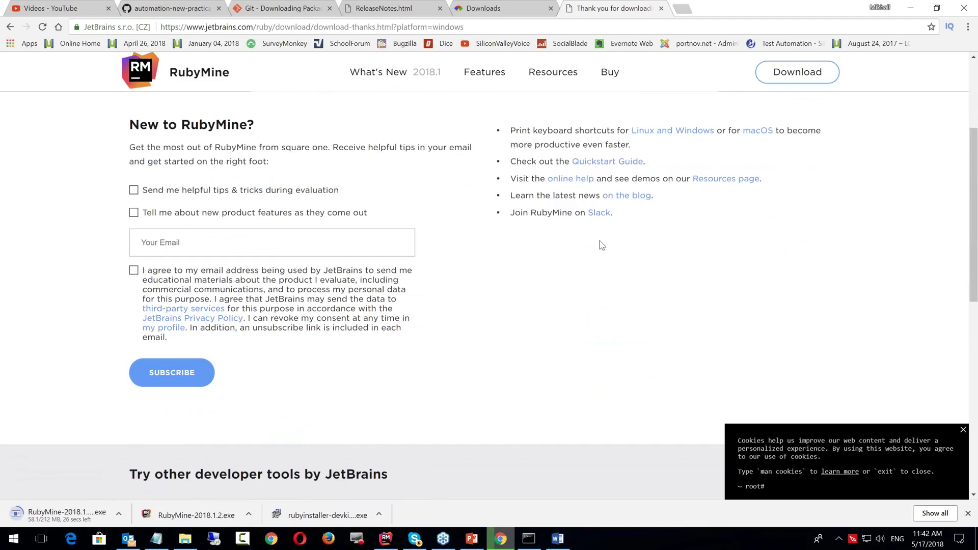
pyautogui.scroll(3, 601, 245)
pyautogui.scroll(-6, 601, 245)
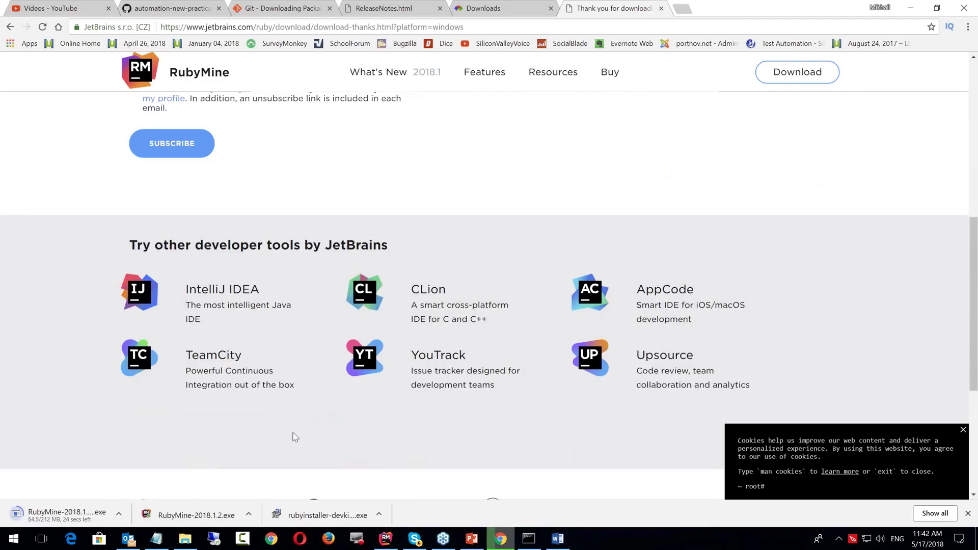
# Start the downloaded RubyMine 2018.1.2 setup and select the old RubyMine 2018.1.1 installation for uninstalling
pyautogui.click(186, 515)
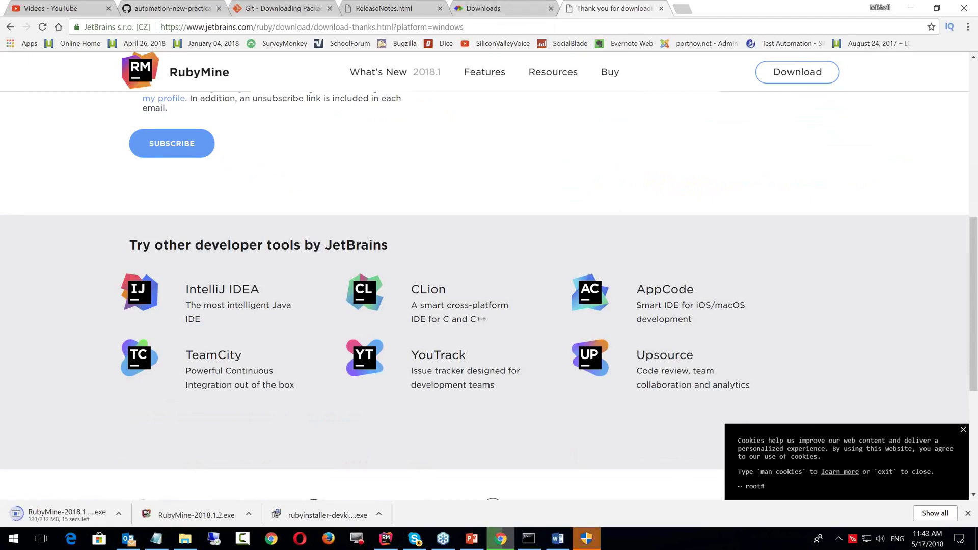
pyautogui.click(586, 541)
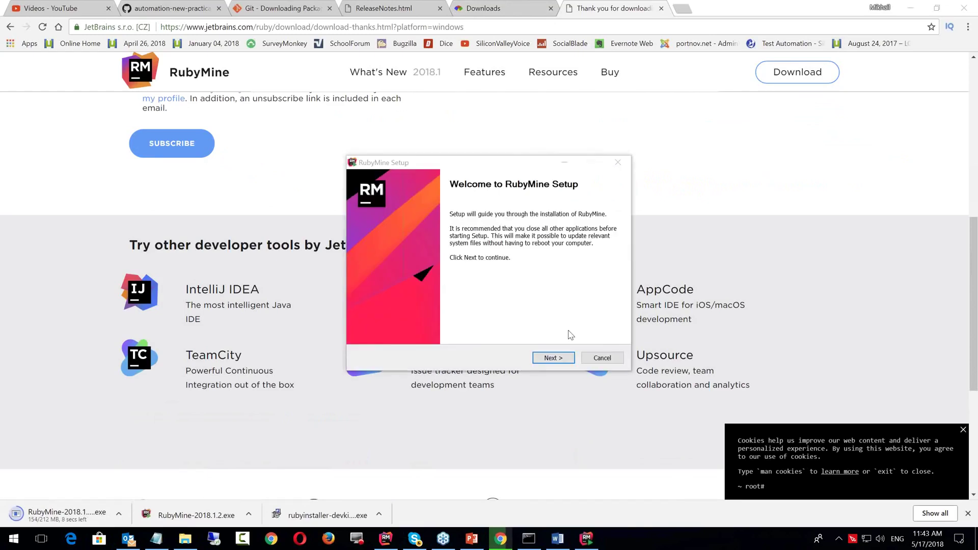
pyautogui.click(554, 358)
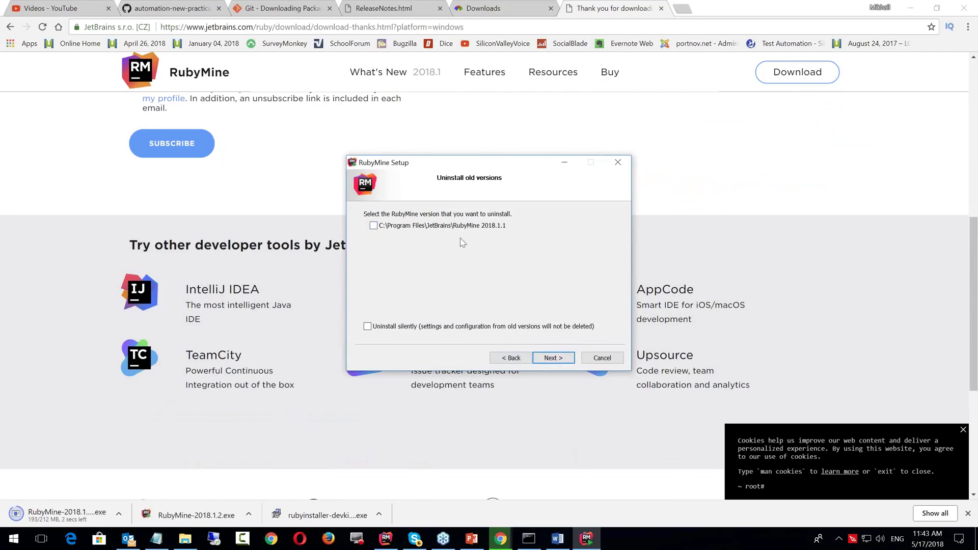
pyautogui.click(373, 226)
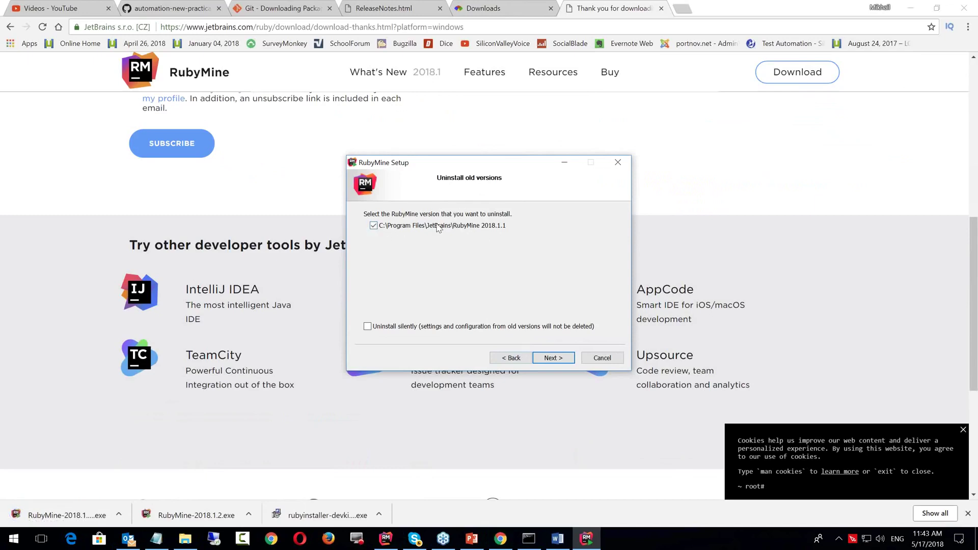
pyautogui.click(558, 361)
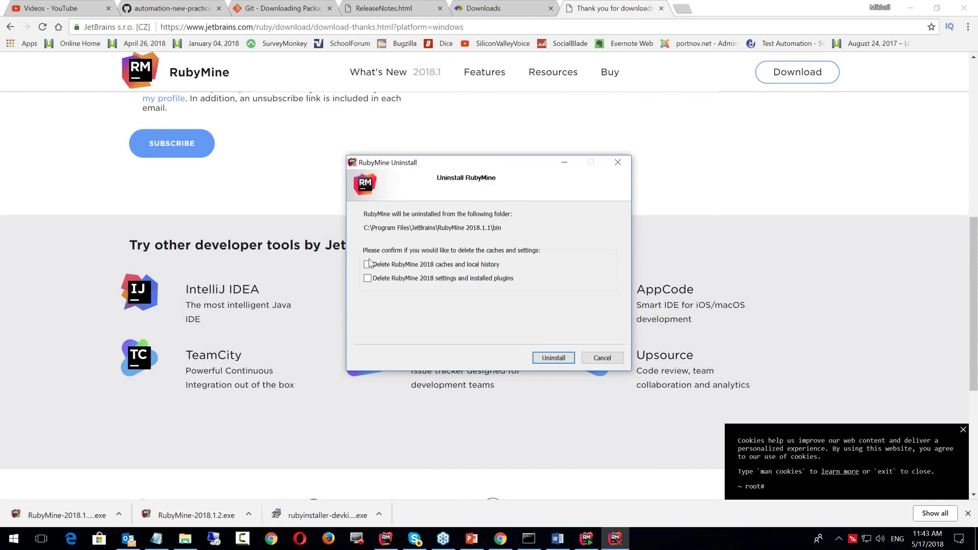
# Try to uninstall RubyMine 2018.1.1 while keeping its caches and settings, cancel the uninstall and quit RubyMine Setup
pyautogui.click(571, 358)
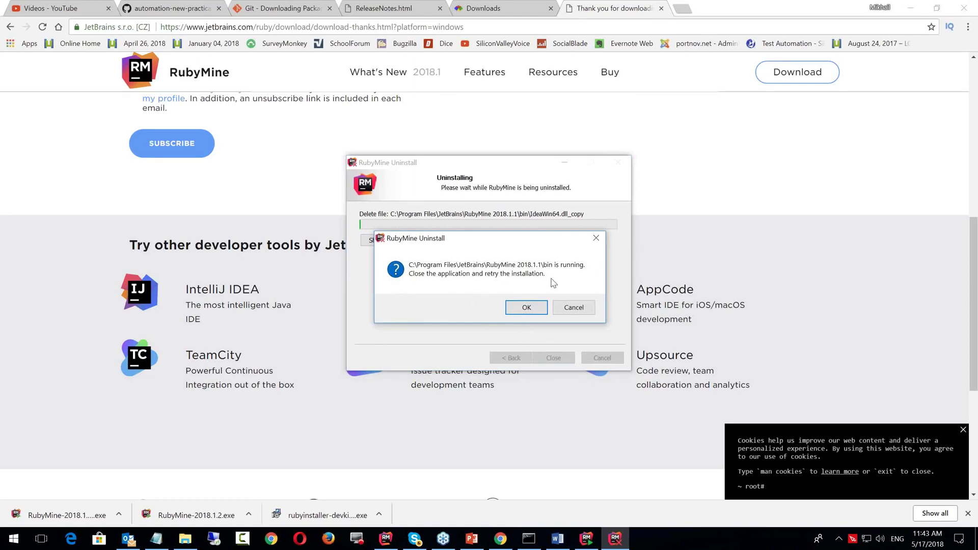
pyautogui.click(574, 308)
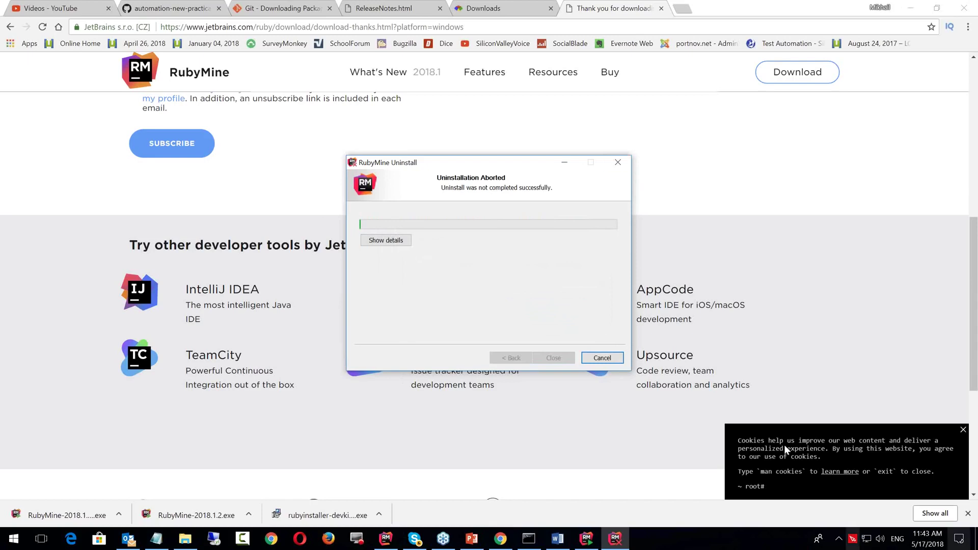
pyautogui.click(601, 358)
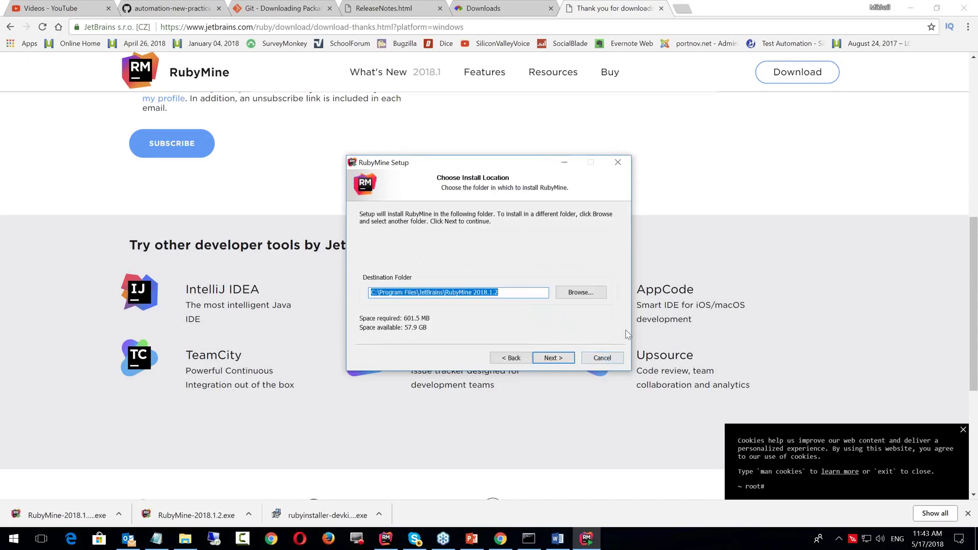
pyautogui.click(618, 164)
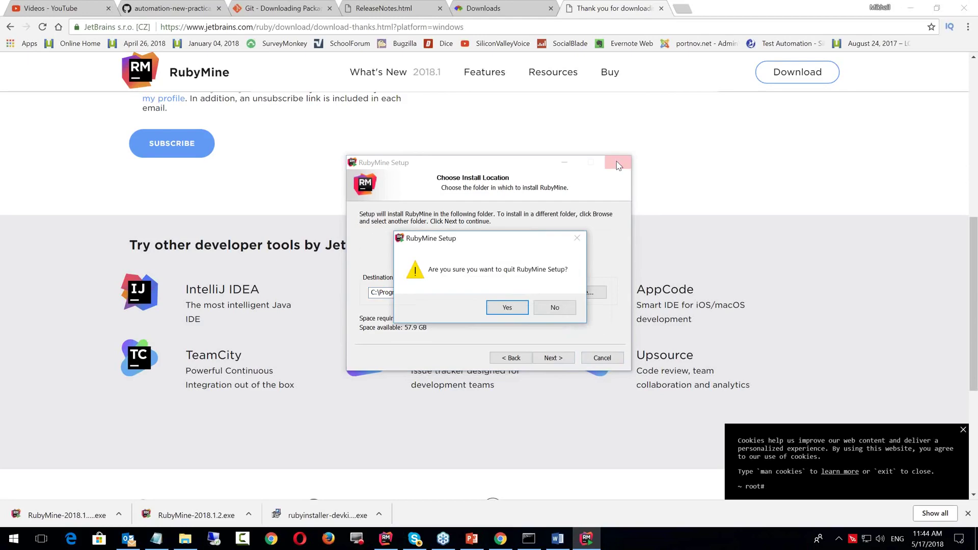
pyautogui.click(506, 307)
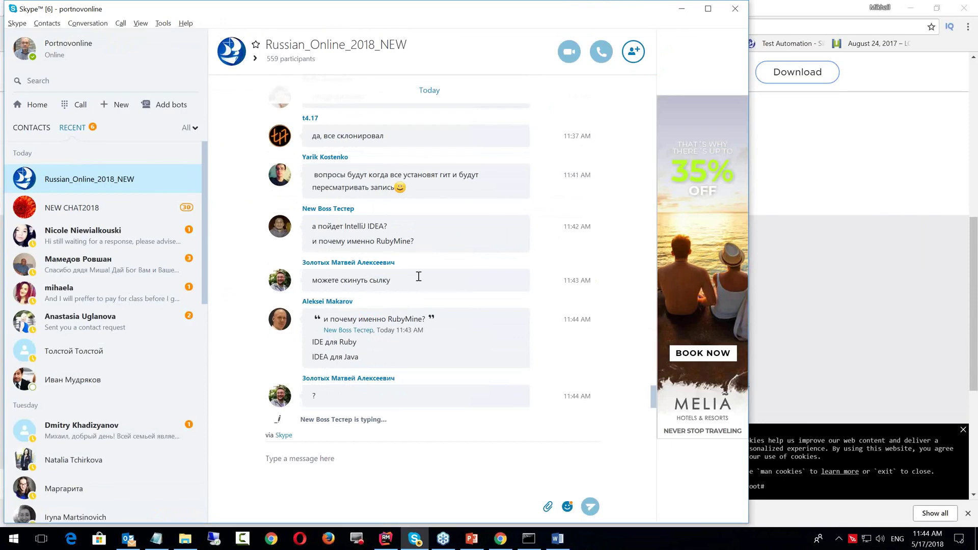
# Copy the address of the RubyMine download page and send it to the Russian_Online_2018_NEW group chat in Skype
pyautogui.hotkey('alt', 'Tab')
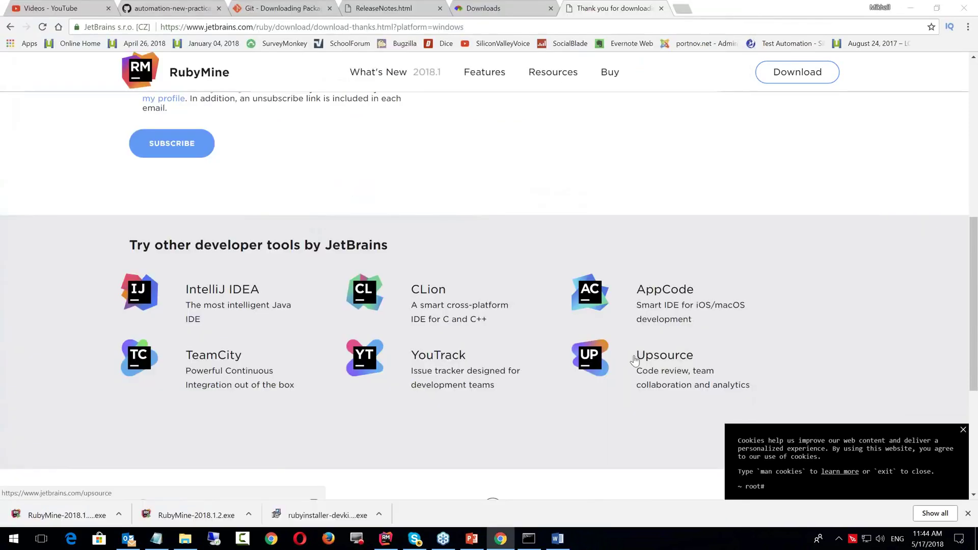
pyautogui.hotkey('alt', 'Tab')
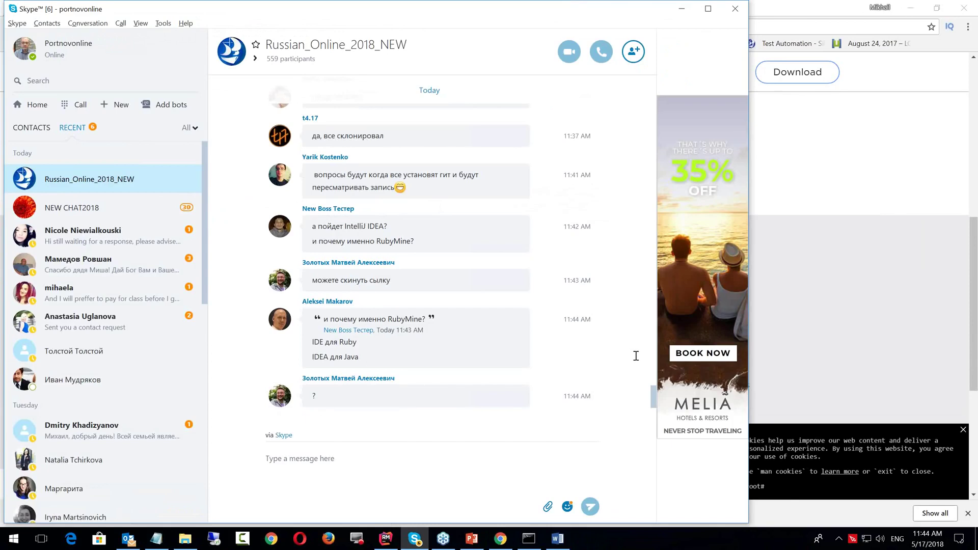
pyautogui.hotkey('alt', 'Tab')
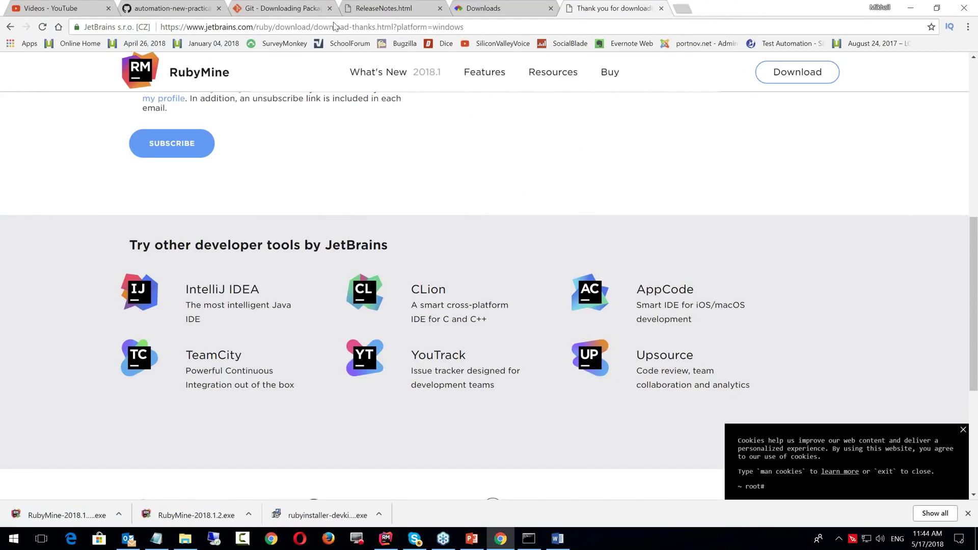
pyautogui.scroll(4, 351, 147)
pyautogui.scroll(4, 350, 147)
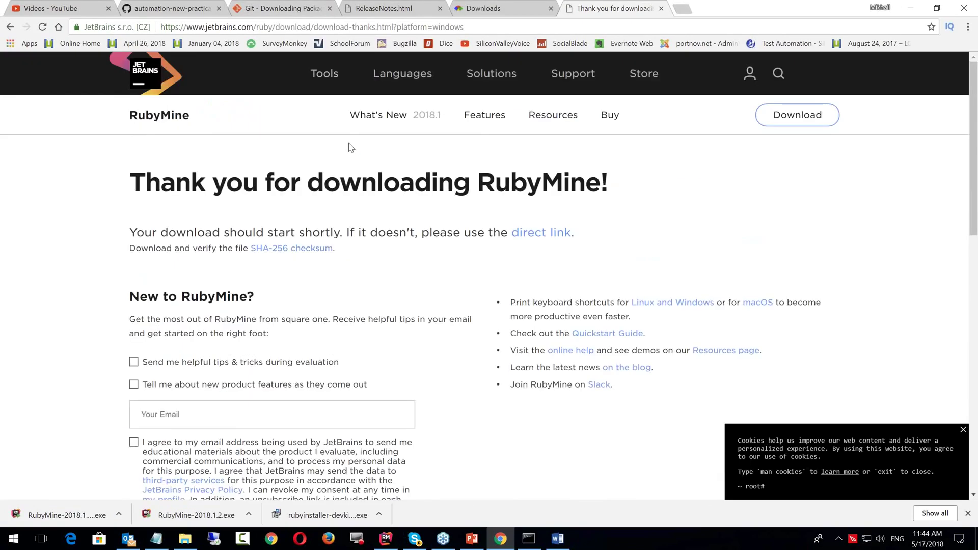
pyautogui.click(378, 28)
pyautogui.hotkey('ctrl', 'c')
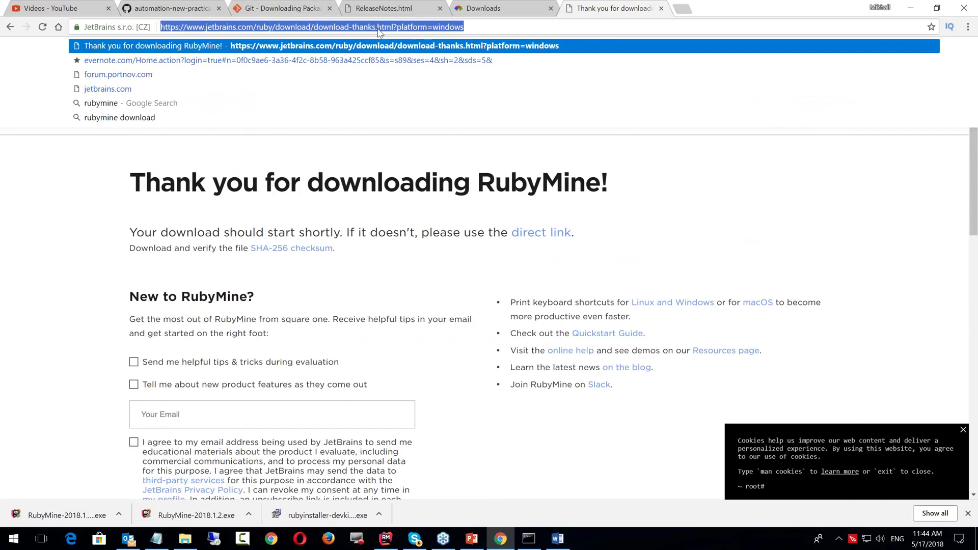
pyautogui.hotkey('alt', 'Tab')
pyautogui.click(339, 488)
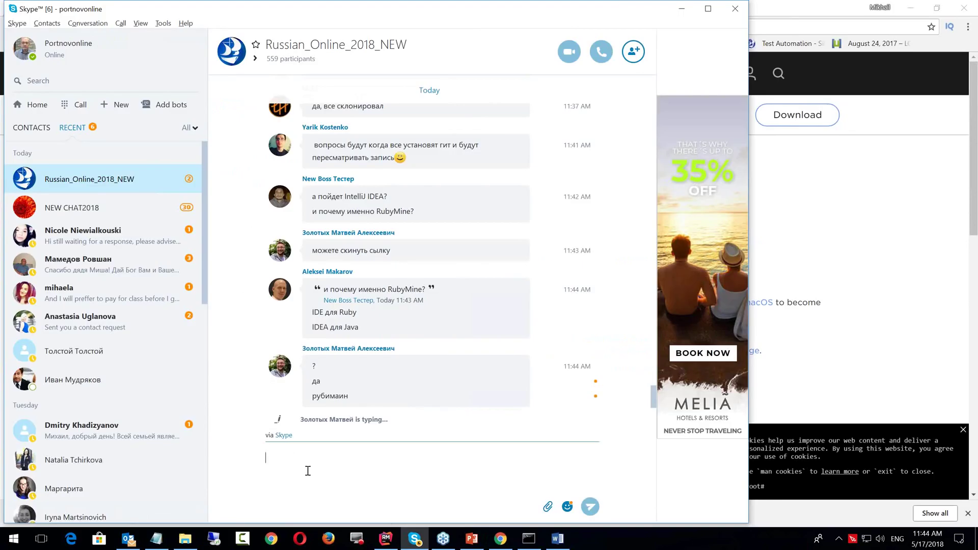
pyautogui.hotkey('ctrl', 'v')
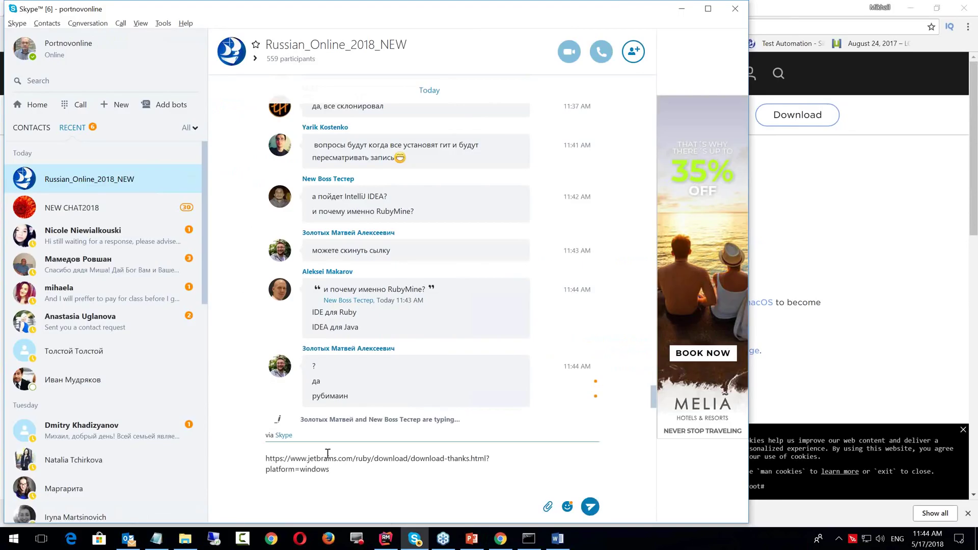
pyautogui.press('Return')
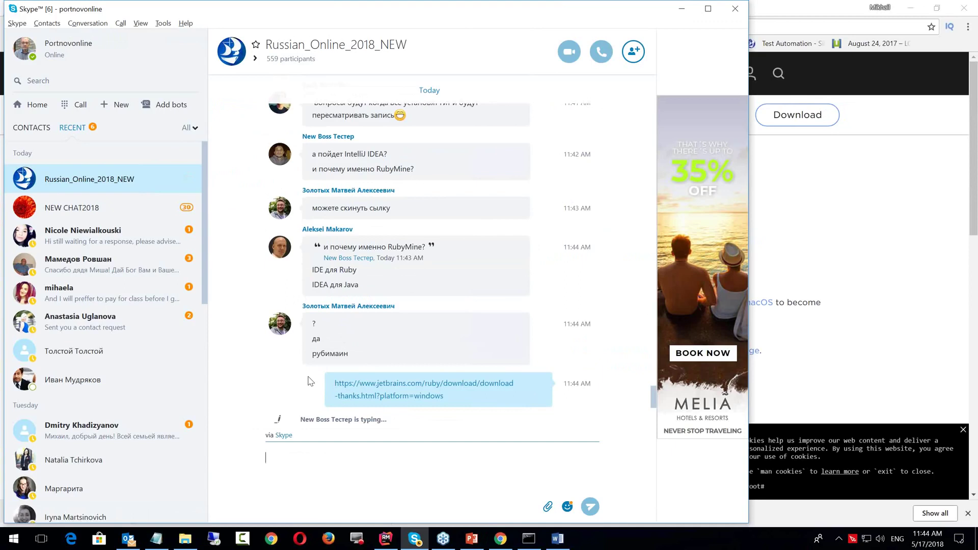
pyautogui.click(404, 390)
pyautogui.hotkey('alt', 'Tab')
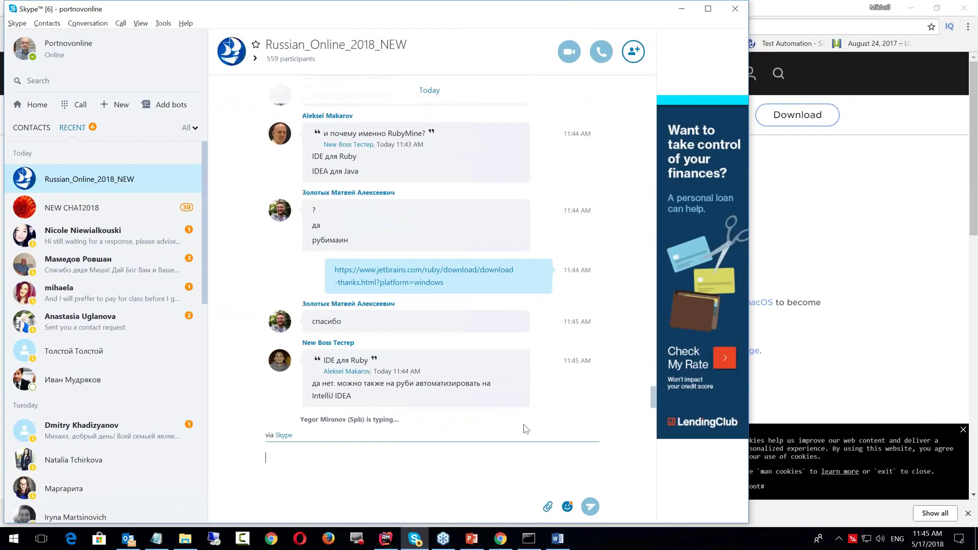
# Show the downloaded Ruby installer in its folder and launch rubyinstaller-devkit-2.4.4-1-x64
pyautogui.hotkey('alt', 'Tab')
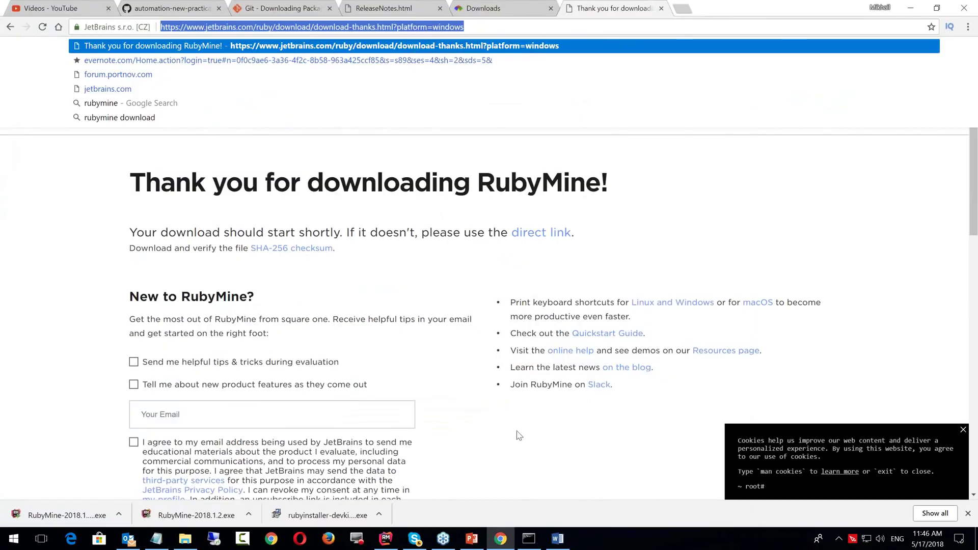
pyautogui.click(379, 517)
pyautogui.click(413, 475)
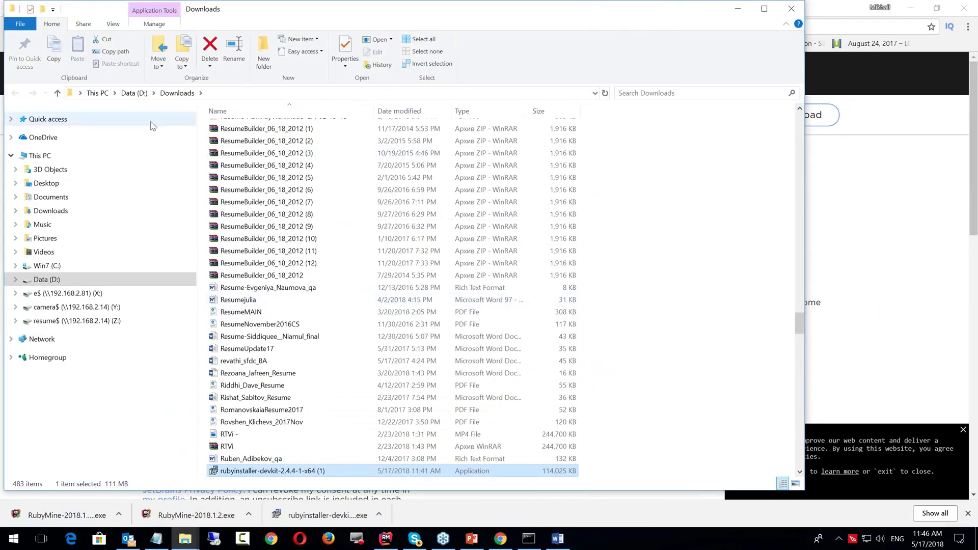
pyautogui.scroll(-1, 298, 460)
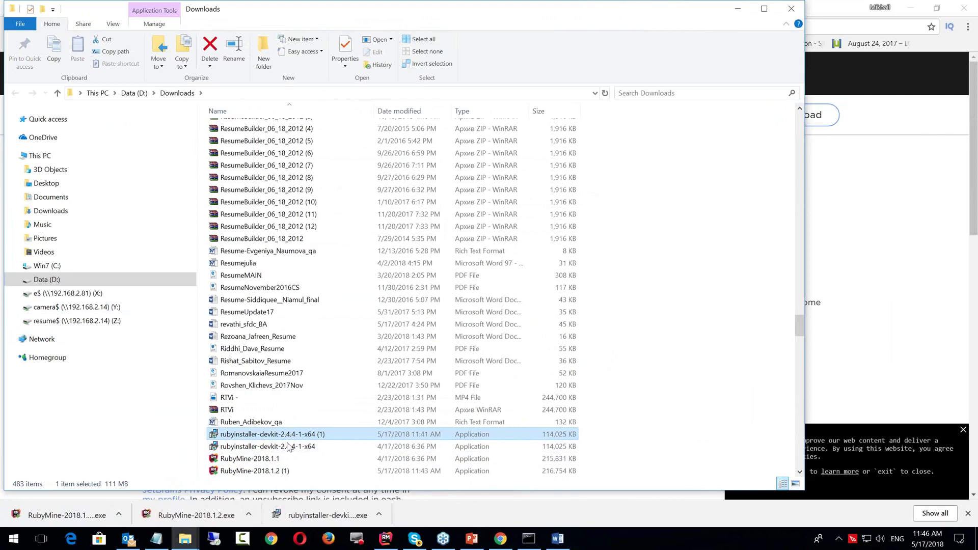
pyautogui.doubleClick(279, 448)
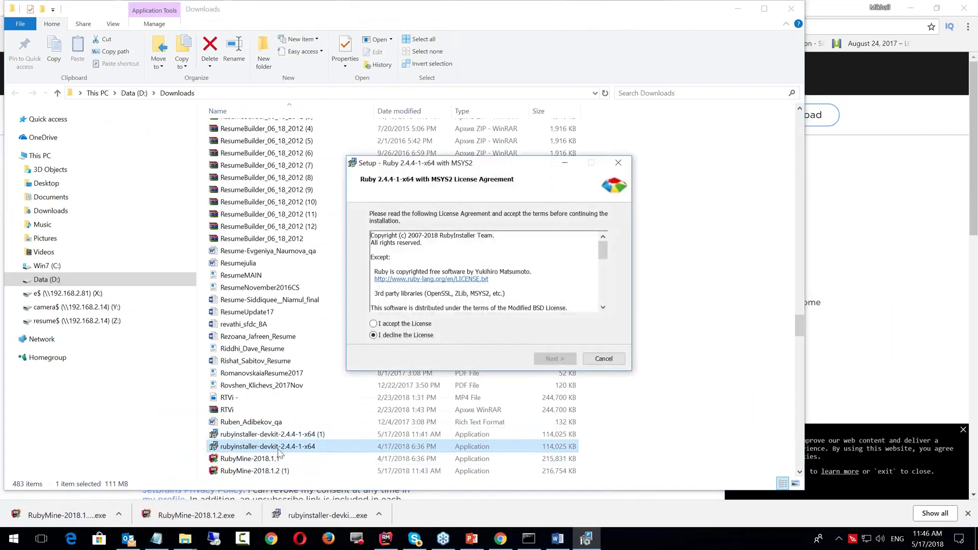
# Accept the Ruby license, install the base files without the MSYS2 toolchain, and finish setup with 'ridk install' enabled
pyautogui.click(374, 324)
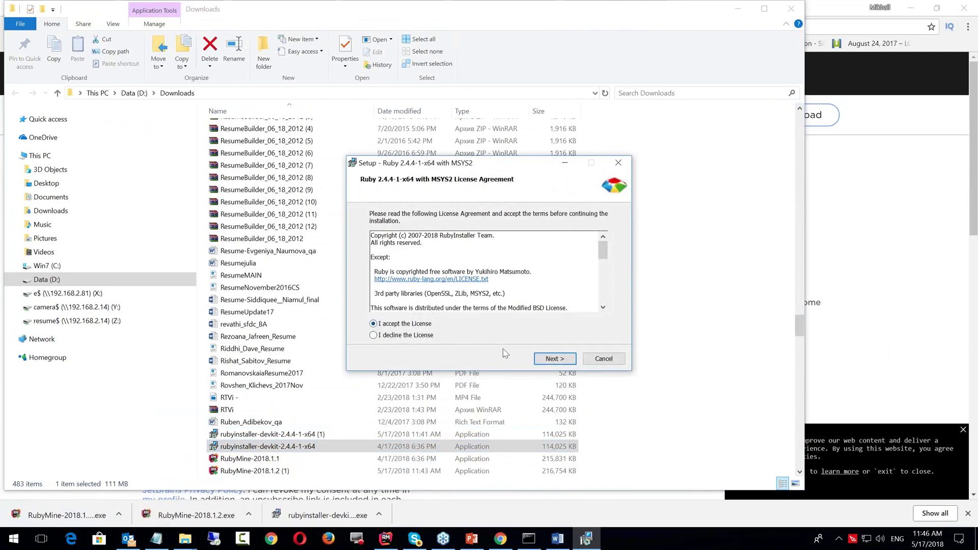
pyautogui.click(549, 359)
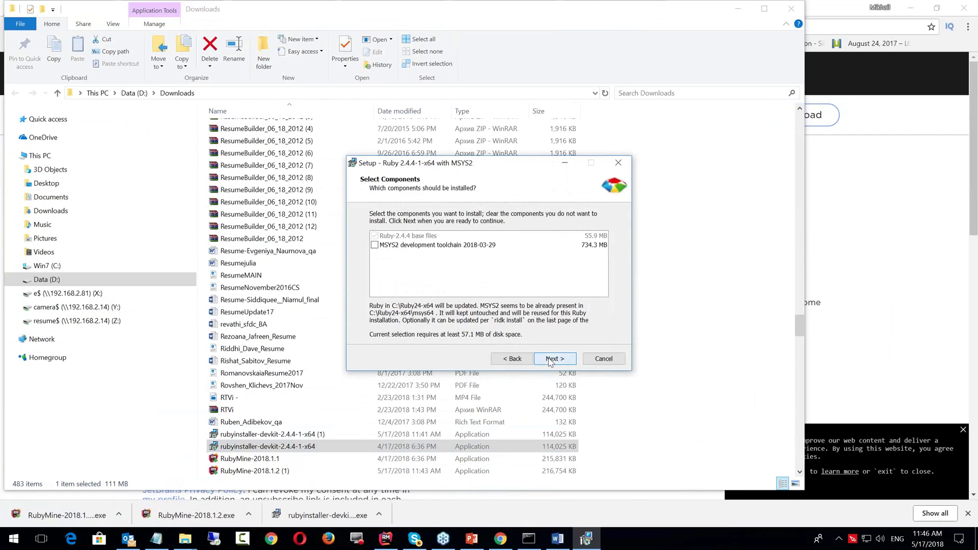
pyautogui.click(549, 359)
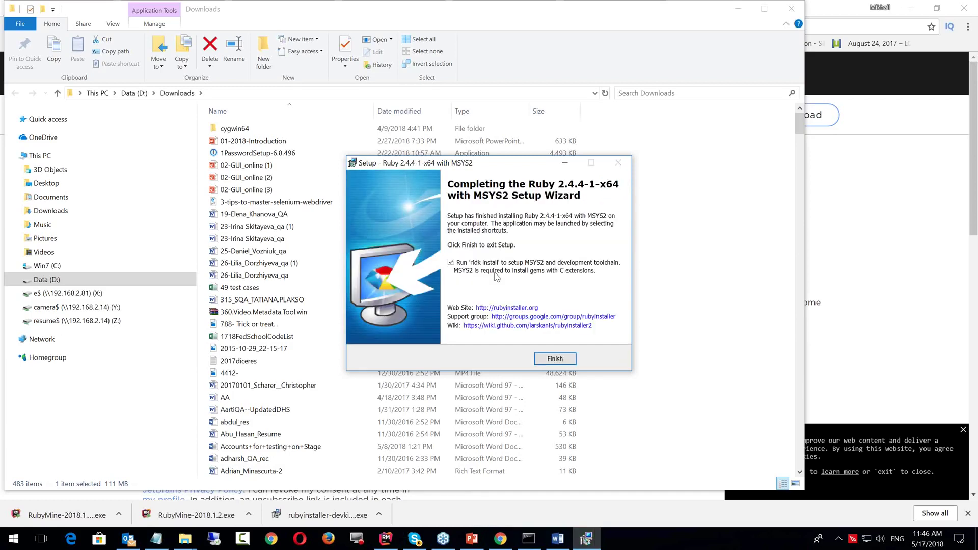
pyautogui.click(554, 359)
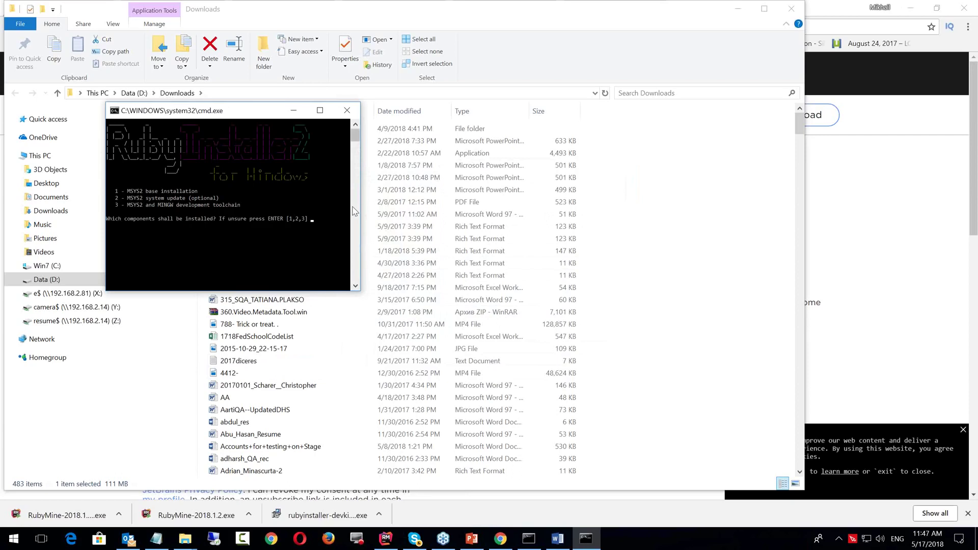
# Run component 1, the MSYS2 base installation, then exit the RubyInstaller2 console and glance at the Command Prompt window
pyautogui.write('1')
pyautogui.press('Return')
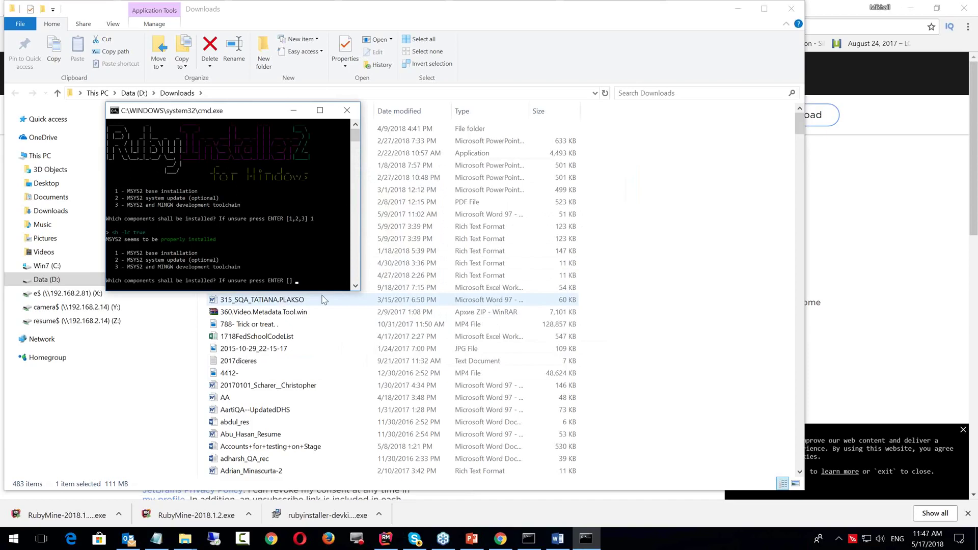
pyautogui.press('Return')
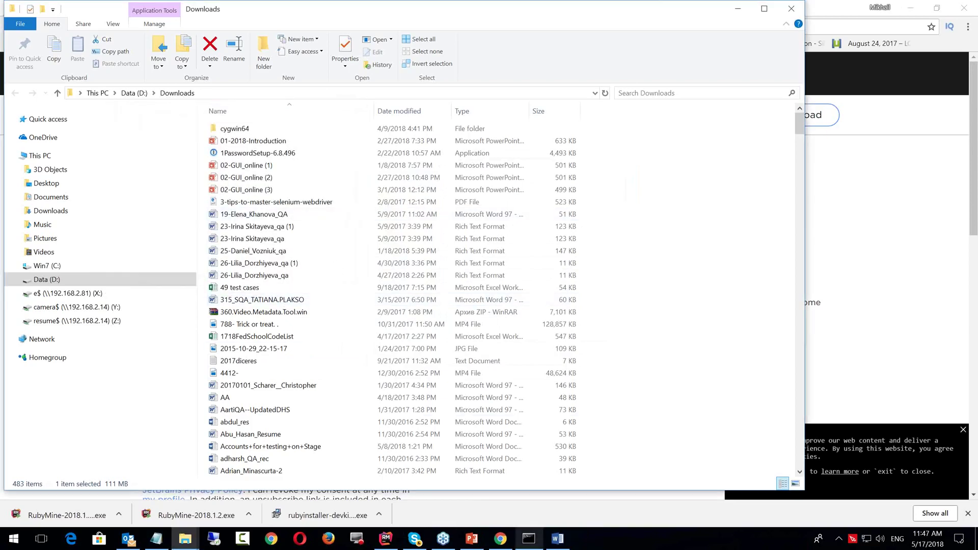
pyautogui.click(529, 538)
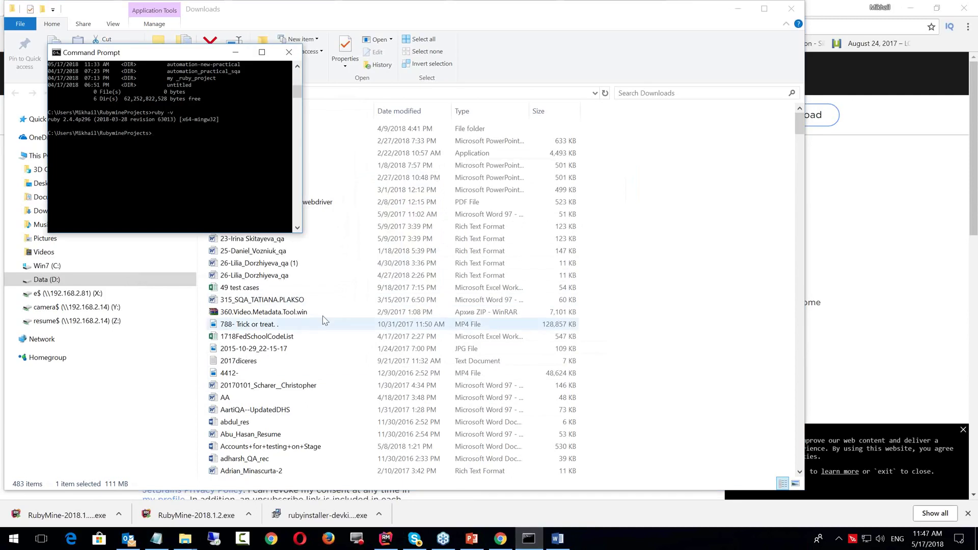
pyautogui.click(528, 538)
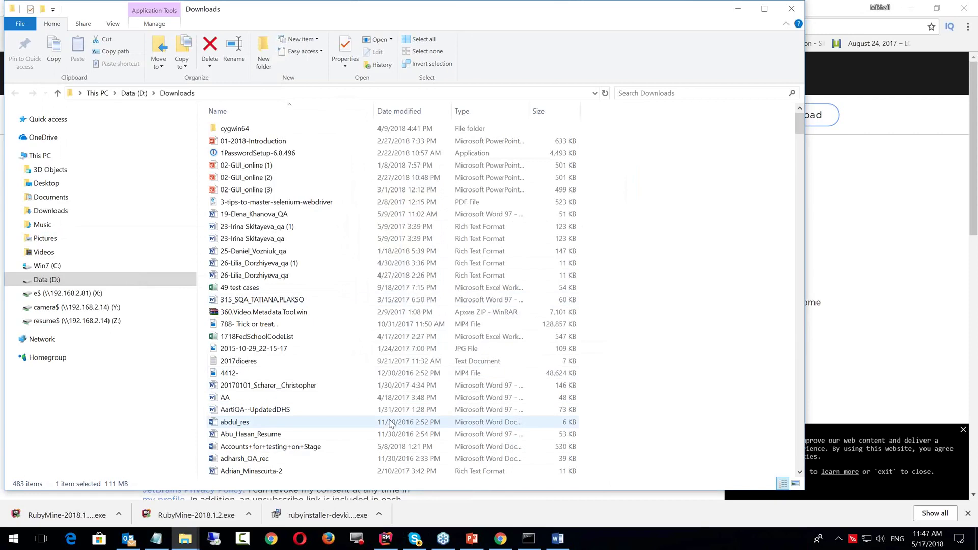
# Bring up the Command Prompt window, widen it to review the Ruby version output, and minimize it again
pyautogui.hotkey('alt', 'Tab')
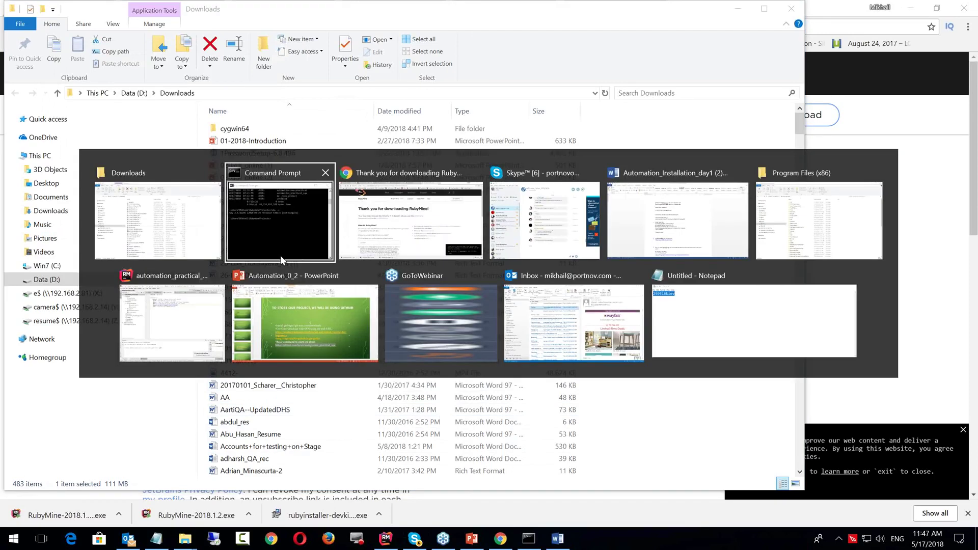
pyautogui.hotkey('alt', 'Tab')
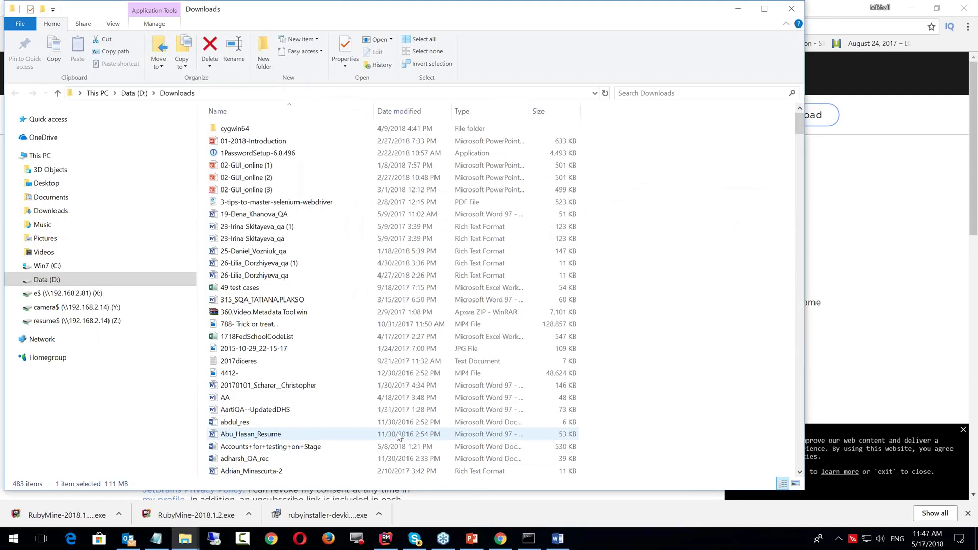
pyautogui.hotkey('alt', 'Tab')
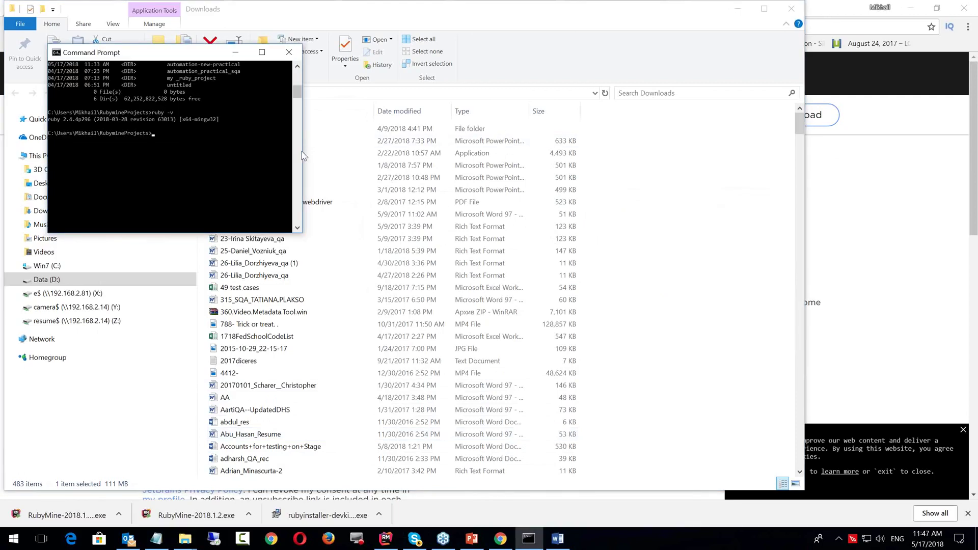
pyautogui.moveTo(301, 143); pyautogui.dragTo(419, 141)
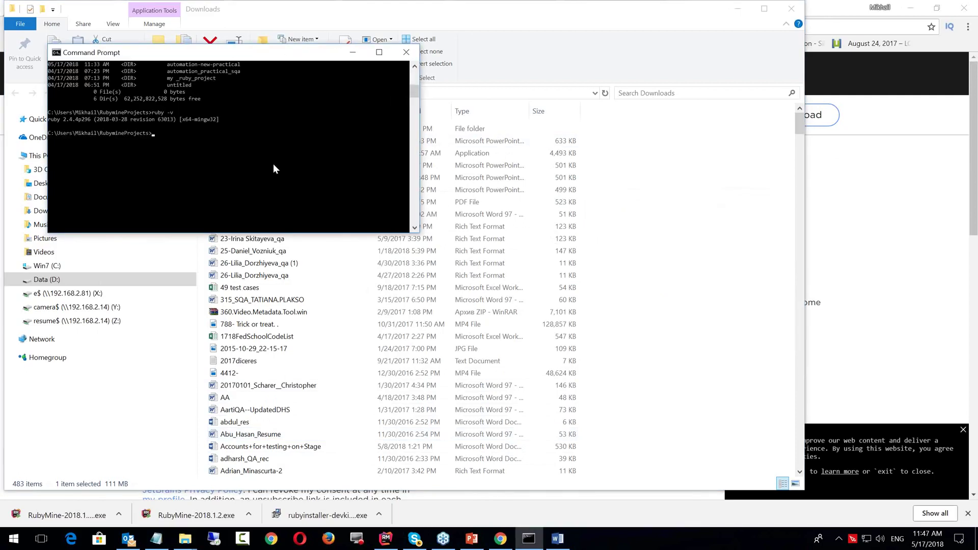
pyautogui.scroll(3, 273, 169)
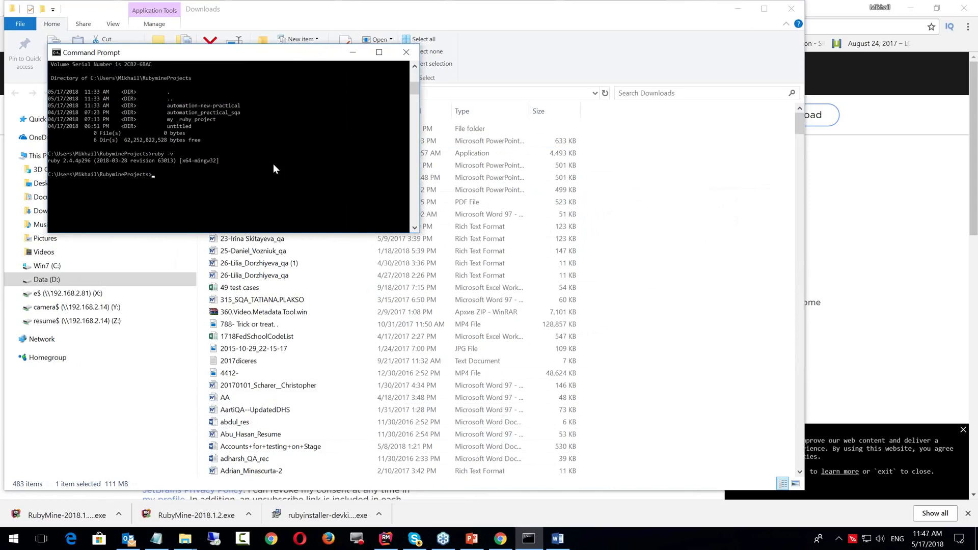
pyautogui.scroll(-3, 273, 168)
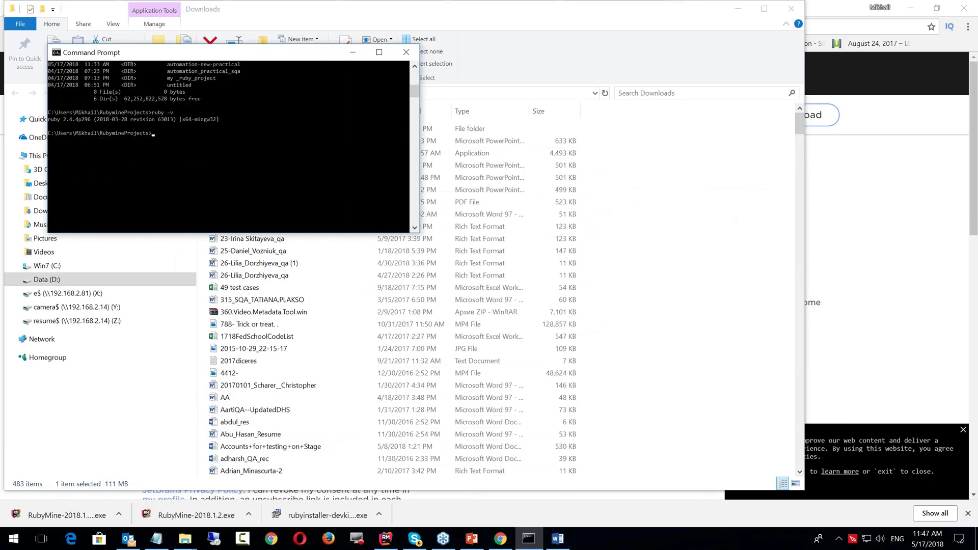
pyautogui.click(528, 536)
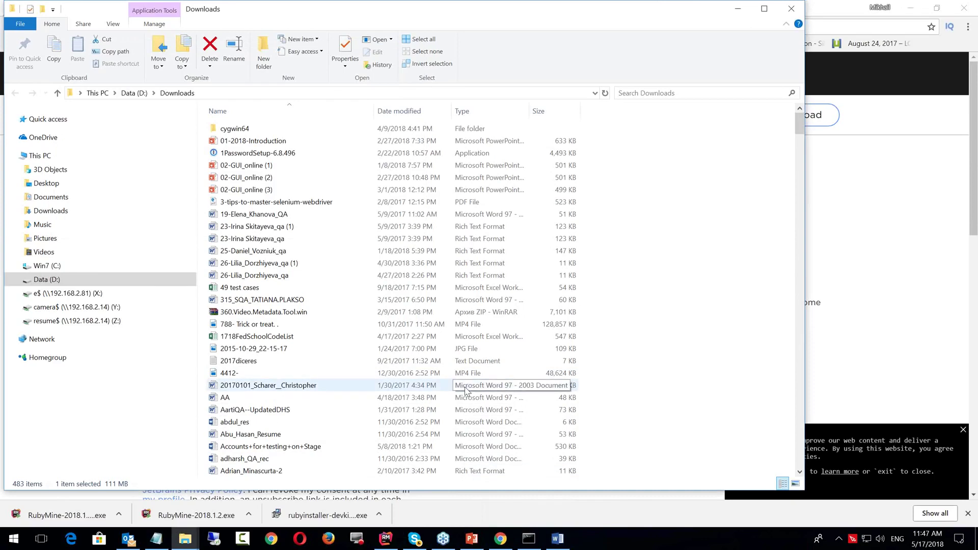
# Switch to the Automation_Installation_day1 document in Word and review the DevKit, Ruby check, cucumber, RubyMine and ChromeDriver installation instructions
pyautogui.hotkey('alt', 'Tab')
pyautogui.hotkey('alt', 'Tab')
pyautogui.hotkey('alt', 'Tab')
pyautogui.hotkey('alt', 'Tab')
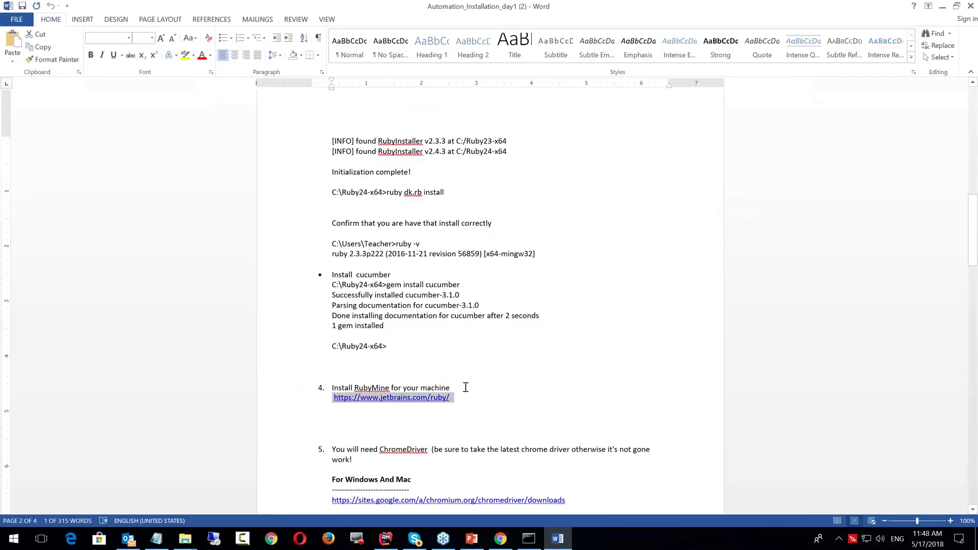
pyautogui.scroll(-3, 450, 432)
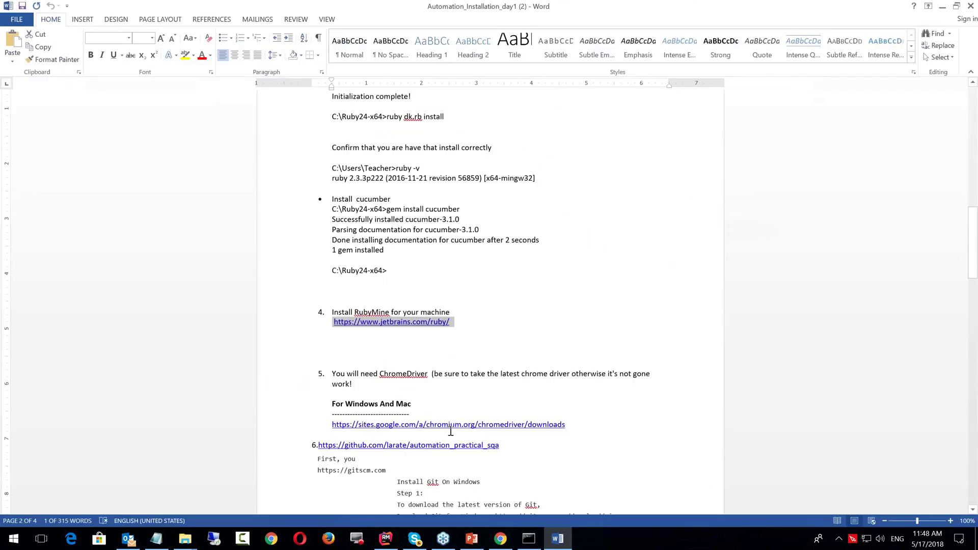
pyautogui.scroll(1, 409, 350)
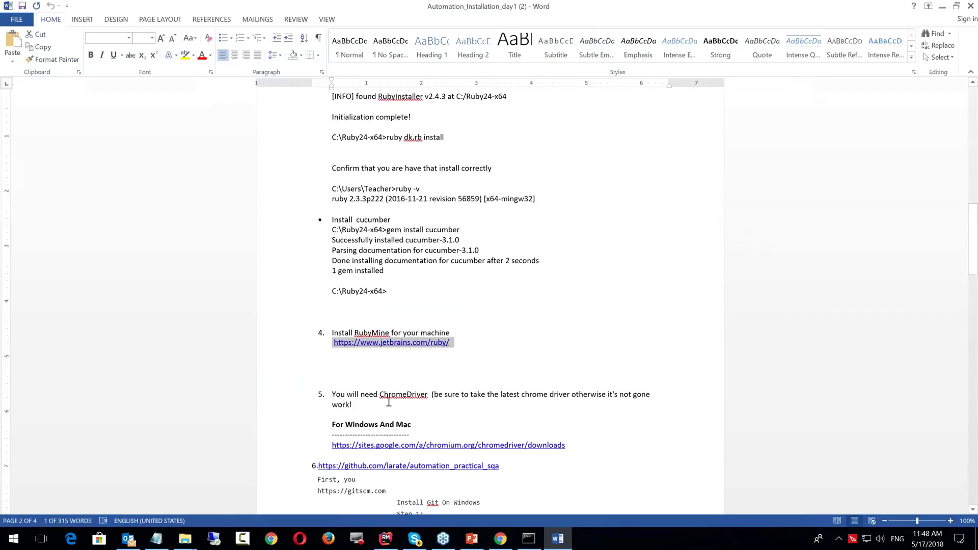
pyautogui.scroll(12, 393, 358)
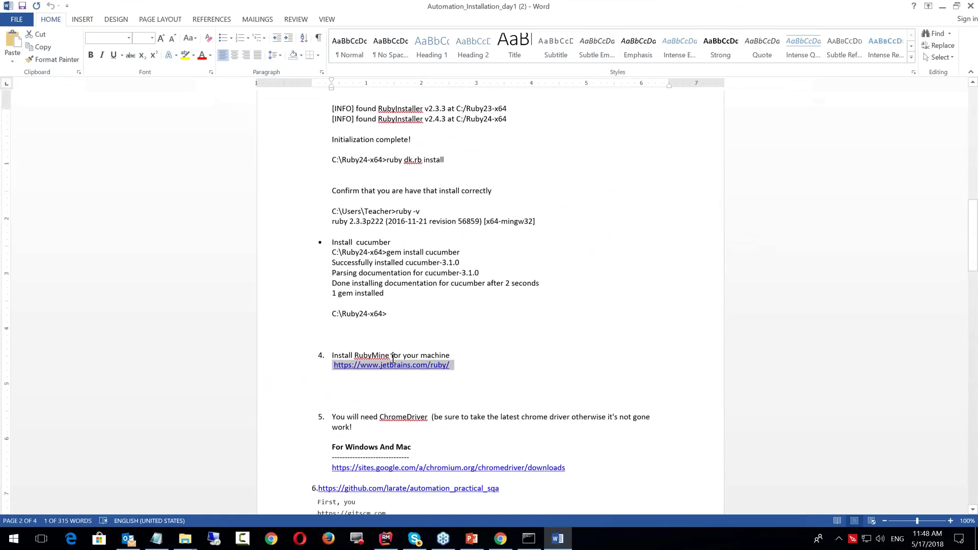
pyautogui.scroll(2, 393, 359)
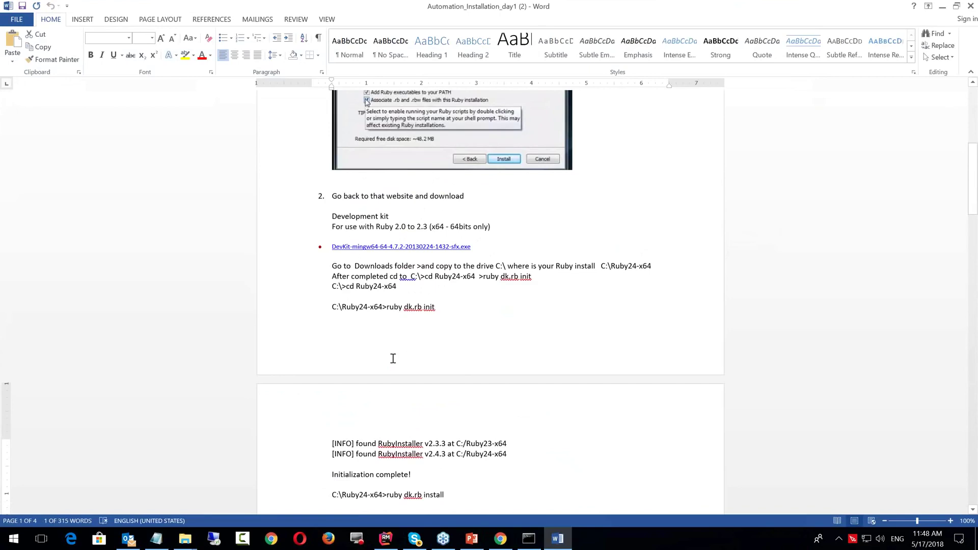
pyautogui.scroll(-1, 456, 266)
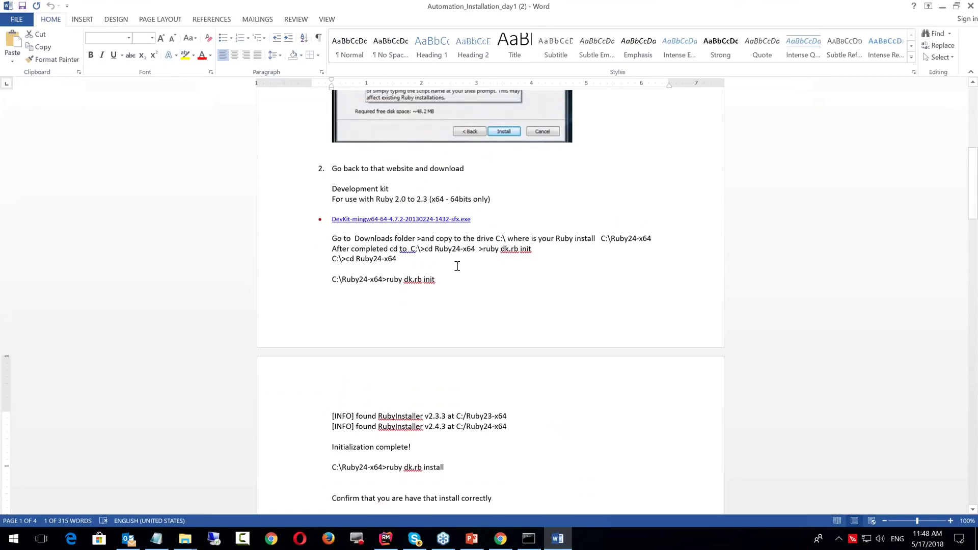
pyautogui.scroll(-2, 535, 264)
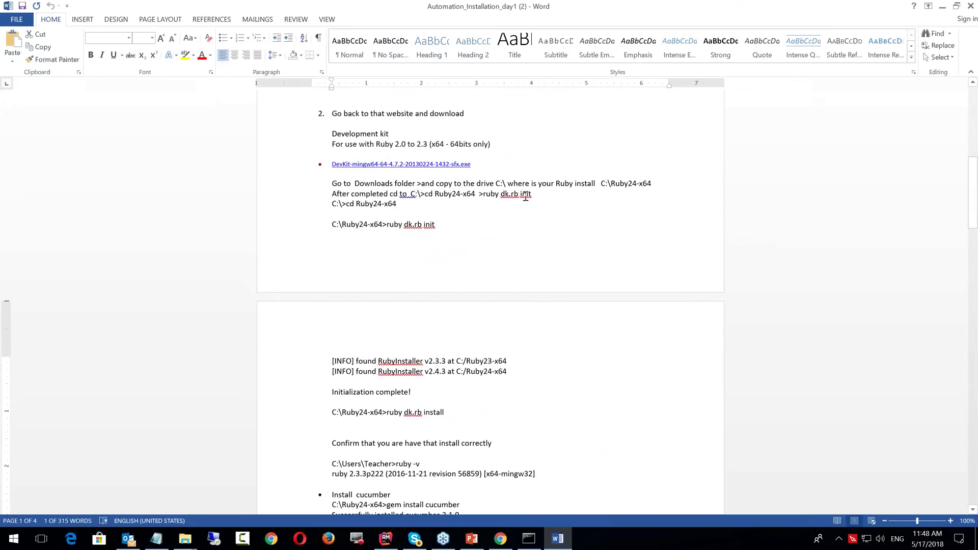
pyautogui.scroll(-2, 525, 193)
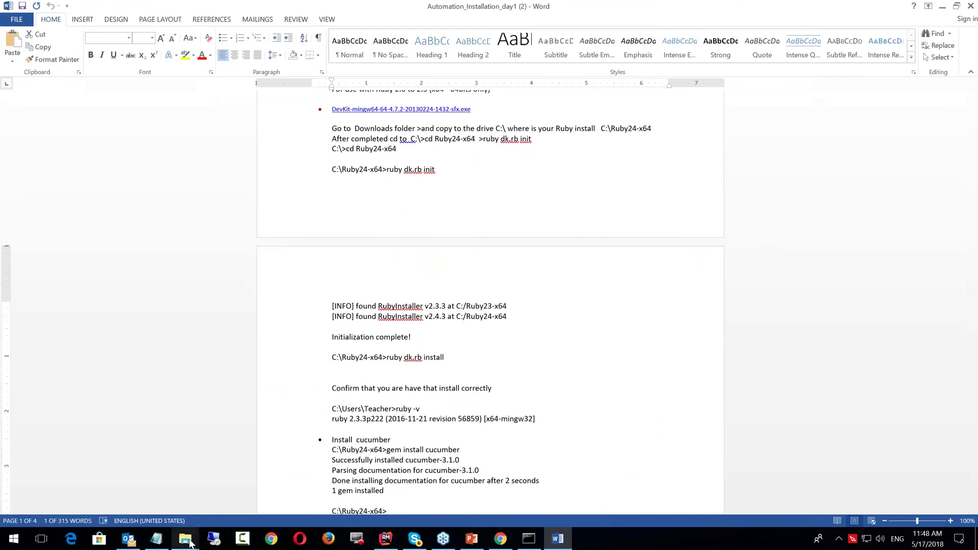
# Switch to File Explorer and look through Program Files (x86) on drive C: for a Ruby folder
pyautogui.moveTo(189, 543)
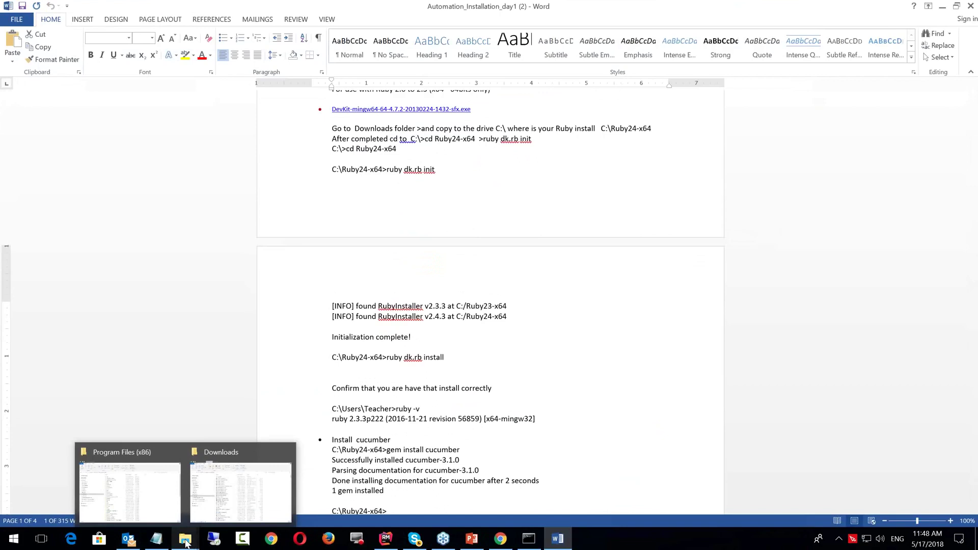
pyautogui.click(172, 517)
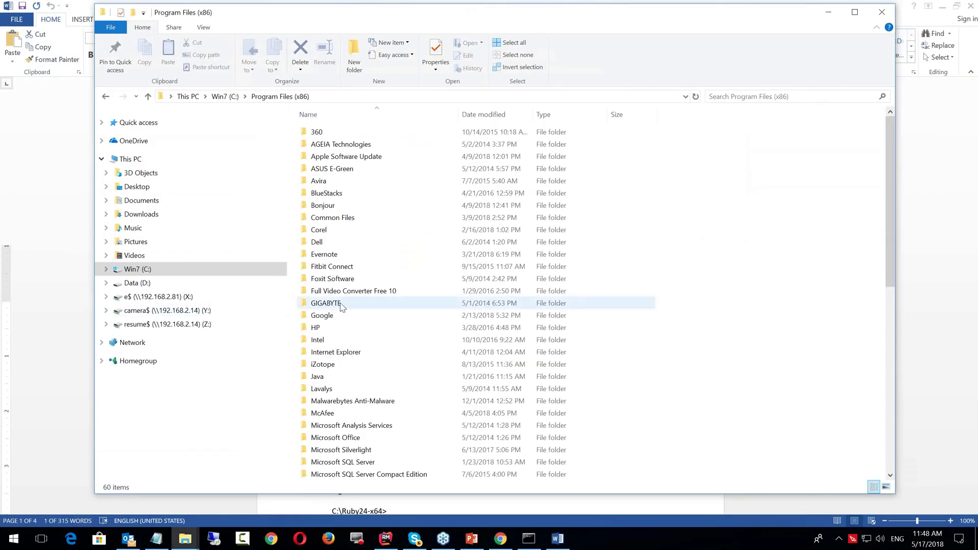
pyautogui.click(150, 271)
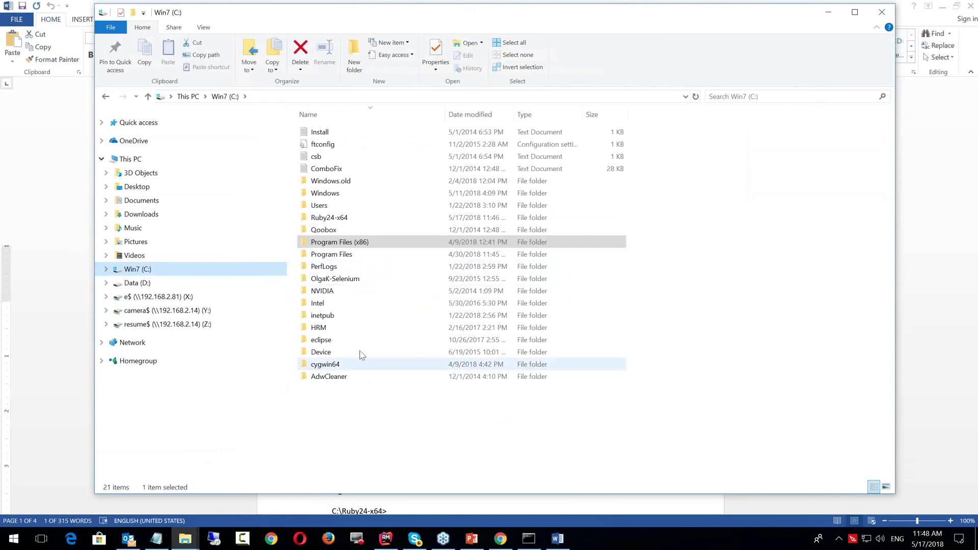
pyautogui.click(344, 244)
pyautogui.doubleClick(344, 246)
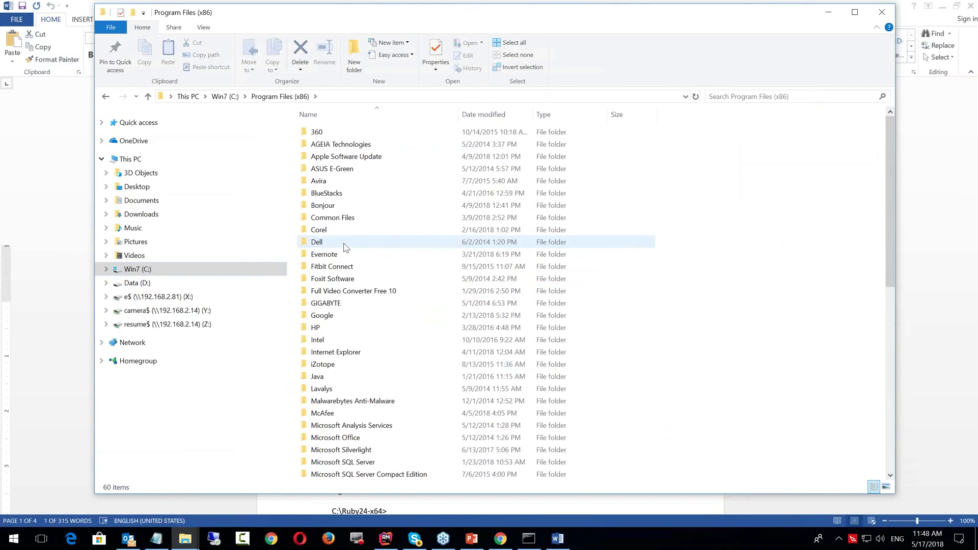
pyautogui.press('r')
pyautogui.scroll(4, 346, 249)
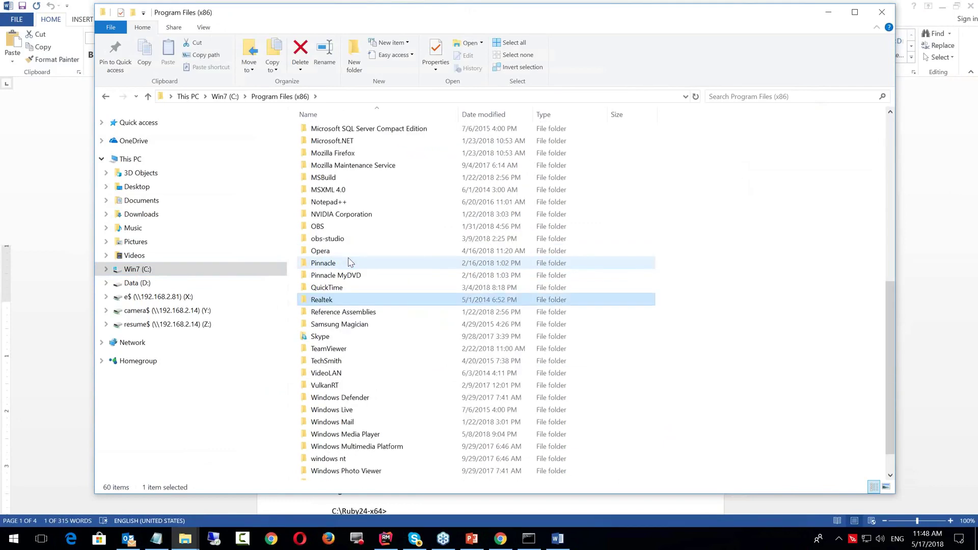
pyautogui.scroll(6, 349, 262)
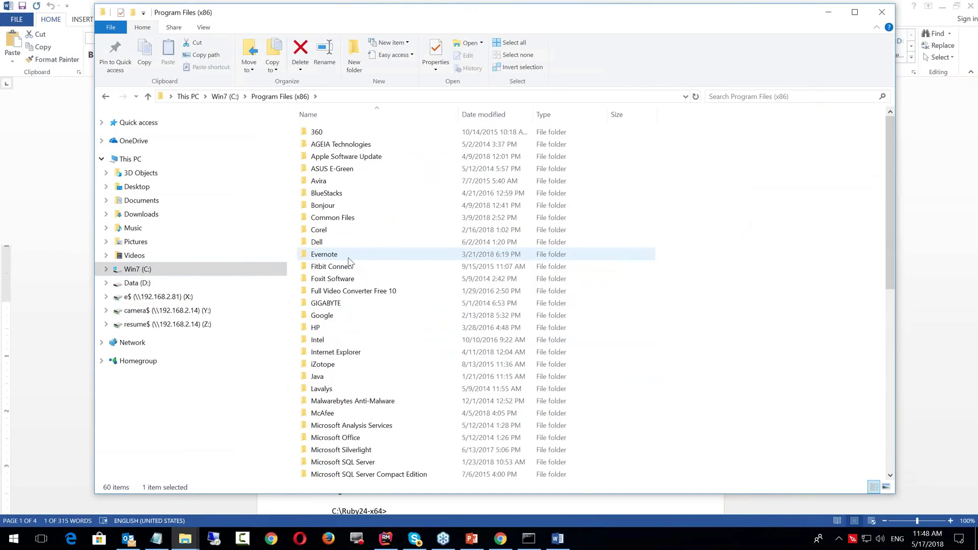
pyautogui.scroll(-10, 350, 261)
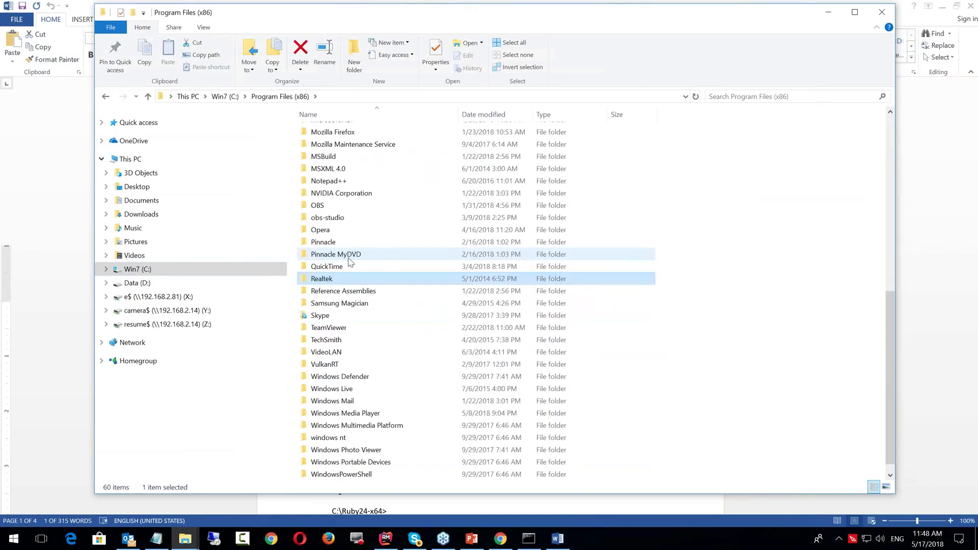
# Look through the Program Files folder on drive C: for a Ruby folder
pyautogui.click(229, 99)
pyautogui.click(344, 257)
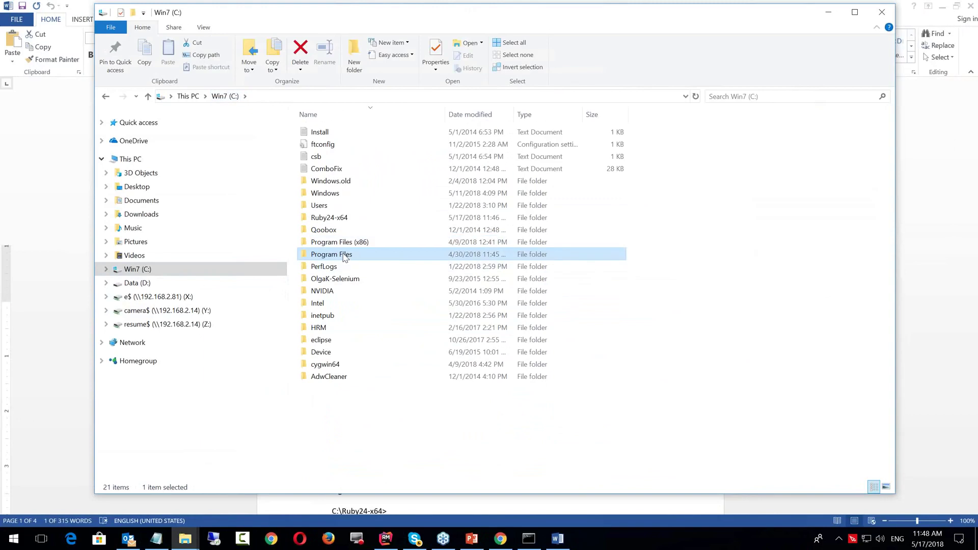
pyautogui.doubleClick(345, 257)
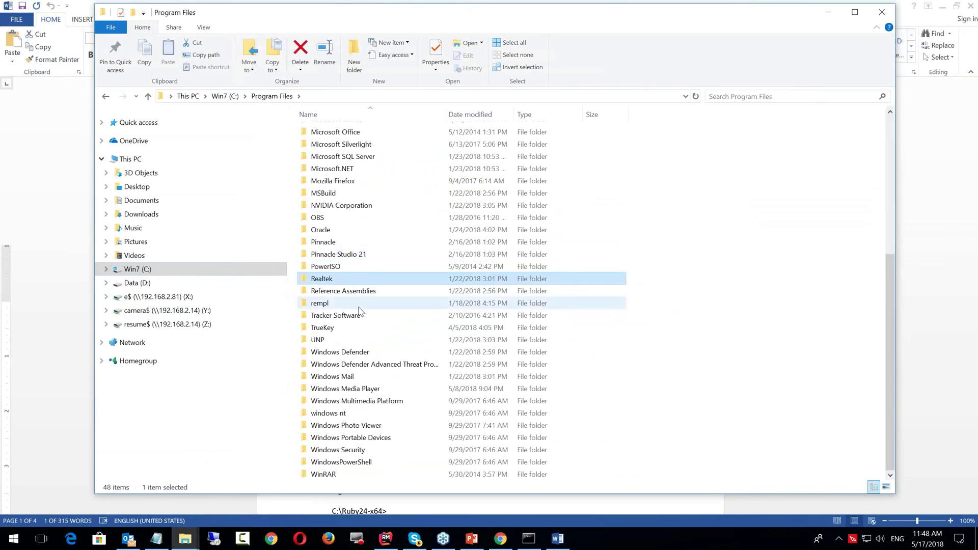
pyautogui.scroll(1, 359, 311)
pyautogui.scroll(5, 359, 310)
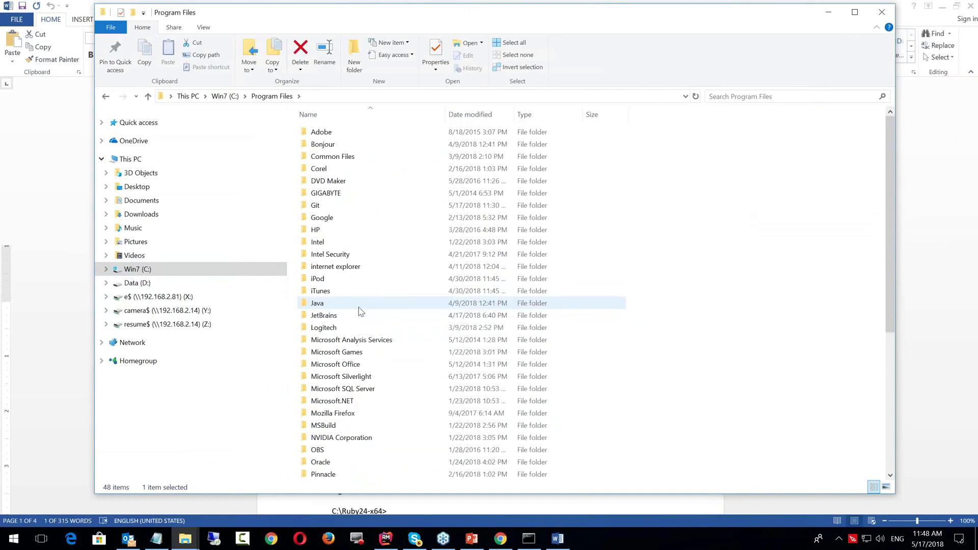
pyautogui.scroll(-6, 359, 311)
pyautogui.scroll(1, 359, 310)
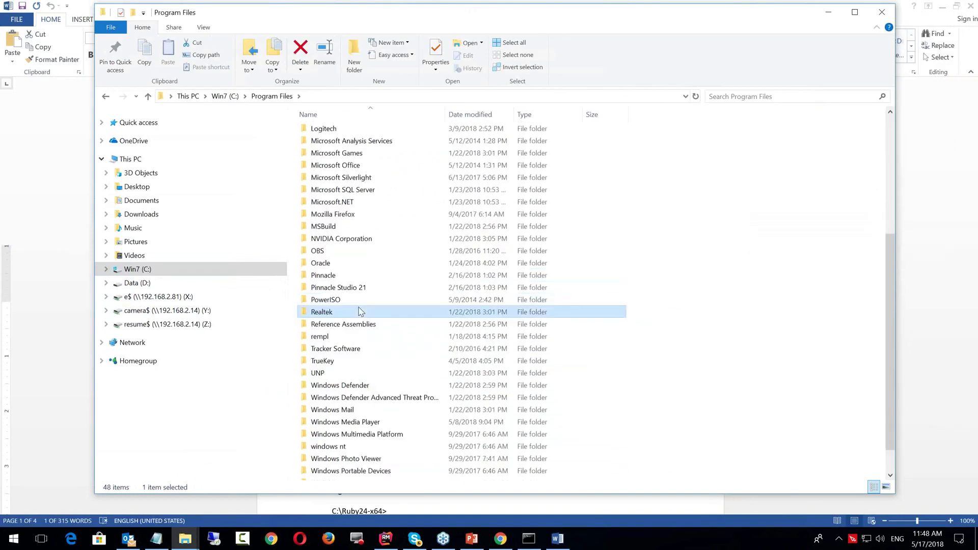
pyautogui.scroll(-1, 359, 311)
pyautogui.scroll(2, 360, 311)
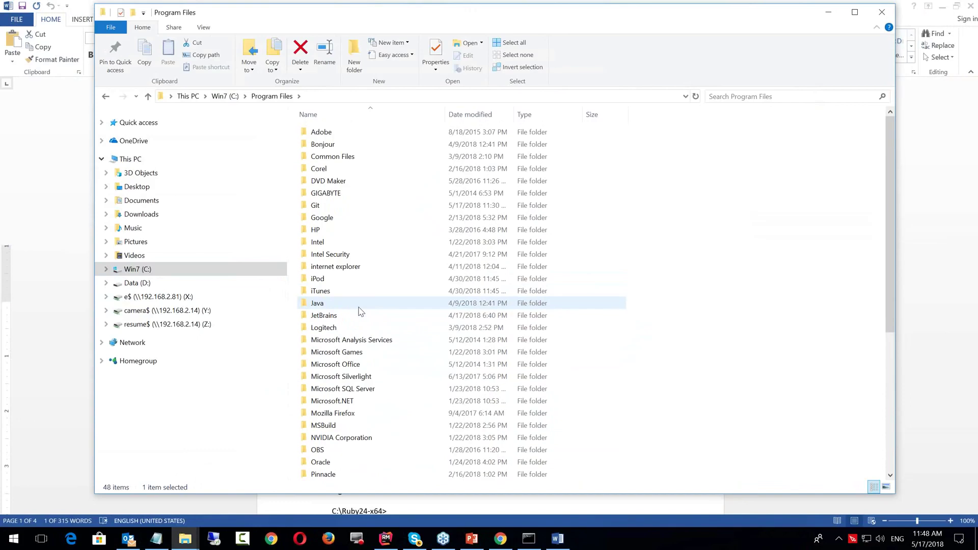
pyautogui.scroll(-3, 360, 312)
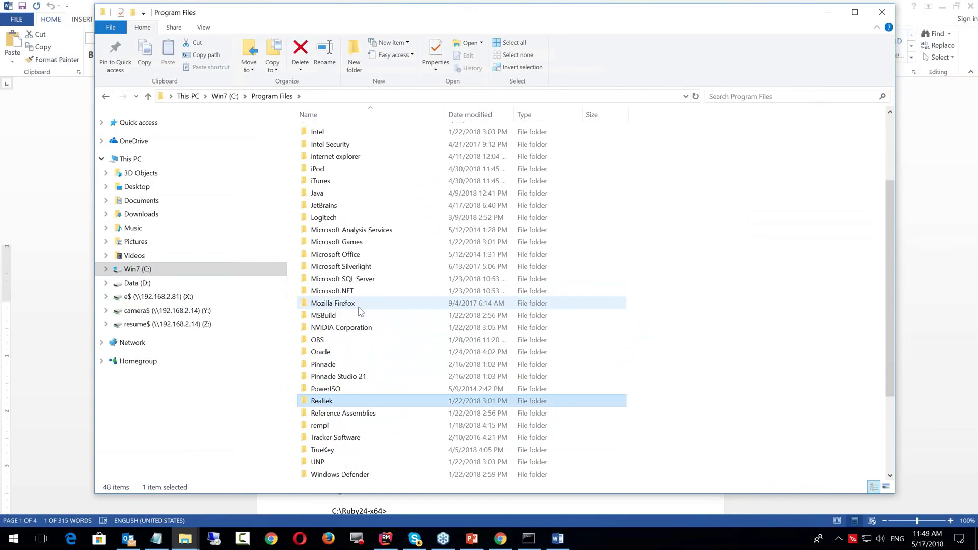
pyautogui.scroll(-2, 360, 311)
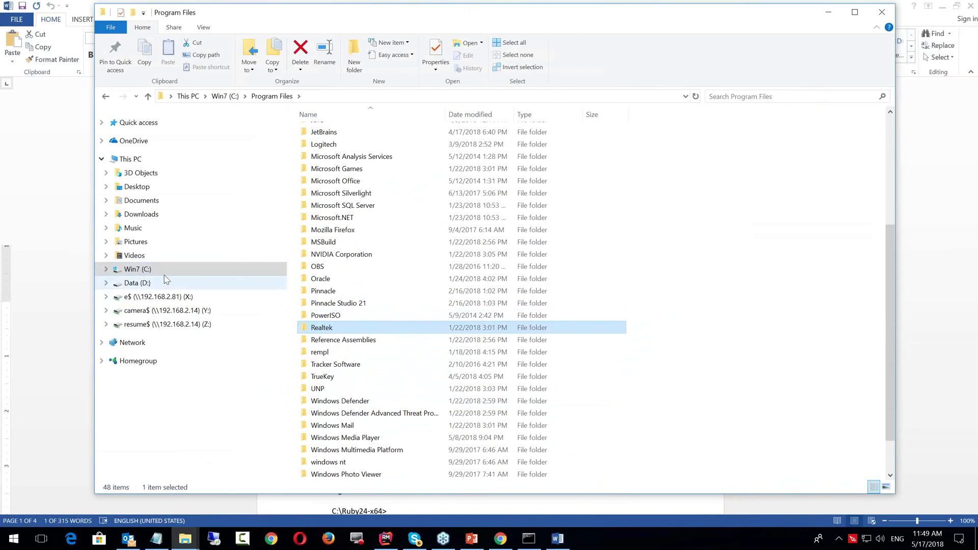
pyautogui.scroll(-2, 374, 341)
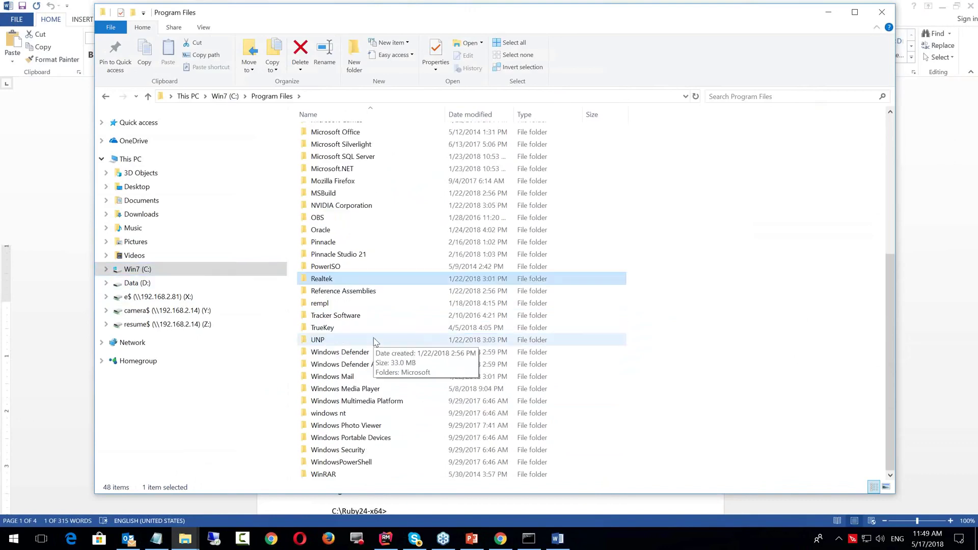
pyautogui.scroll(6, 375, 341)
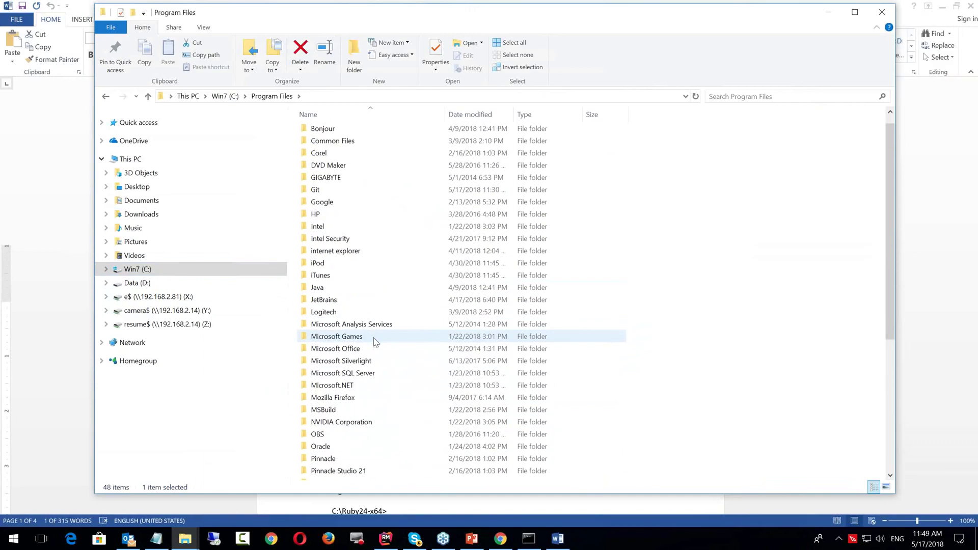
pyautogui.scroll(1, 374, 341)
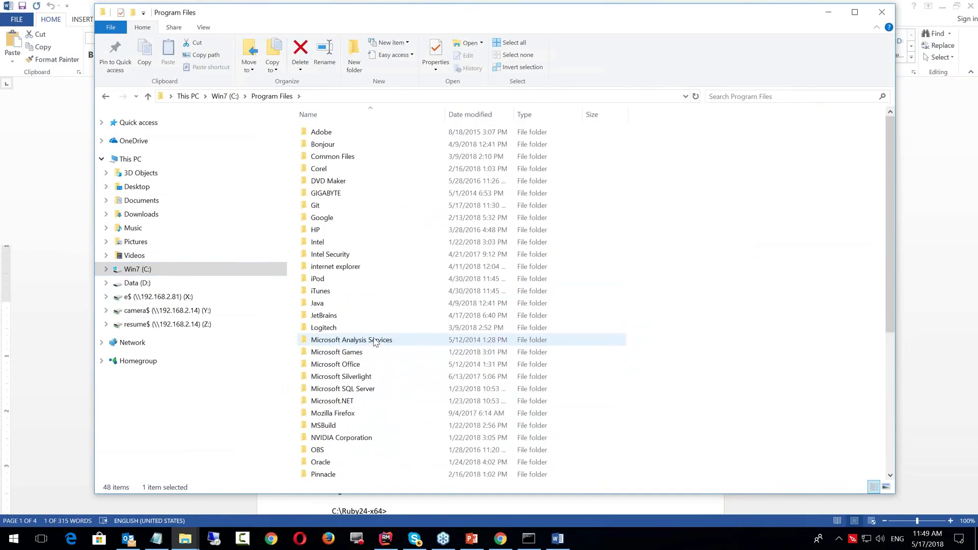
pyautogui.scroll(-7, 375, 341)
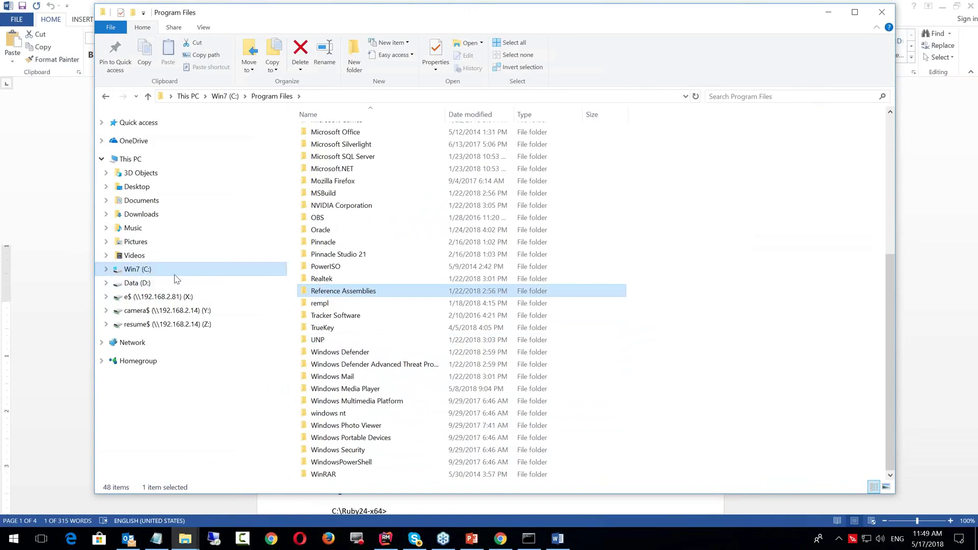
# Return to the root of drive C: and open the Ruby24-x64 folder
pyautogui.click(145, 273)
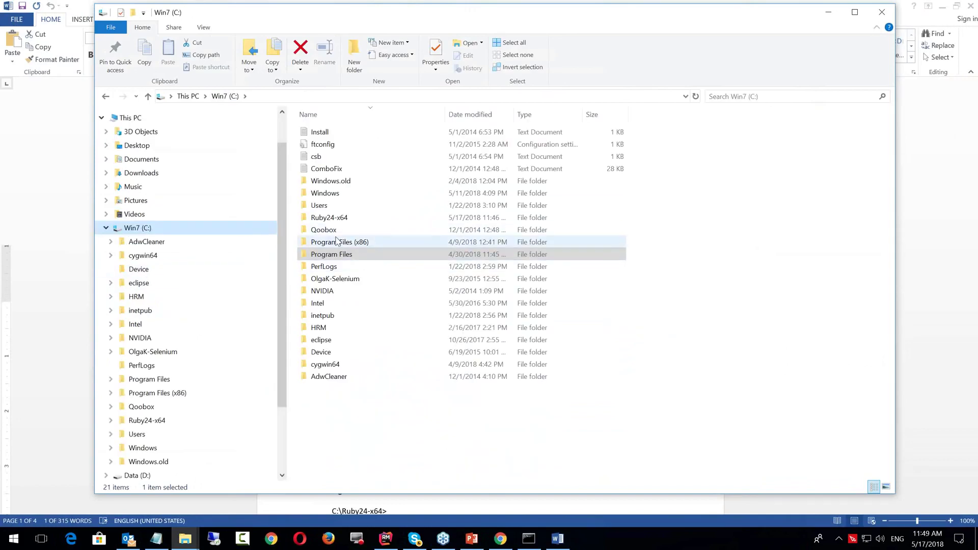
pyautogui.click(349, 218)
pyautogui.doubleClick(349, 219)
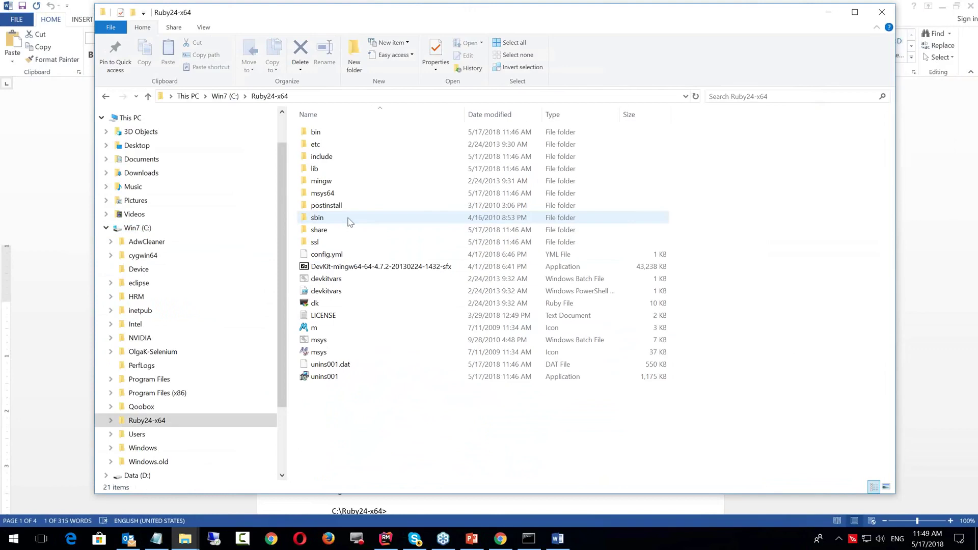
# Show the Ruby24-x64 folder's location as a full text path in File Explorer and select the whole path
pyautogui.click(313, 97)
pyautogui.click(217, 97)
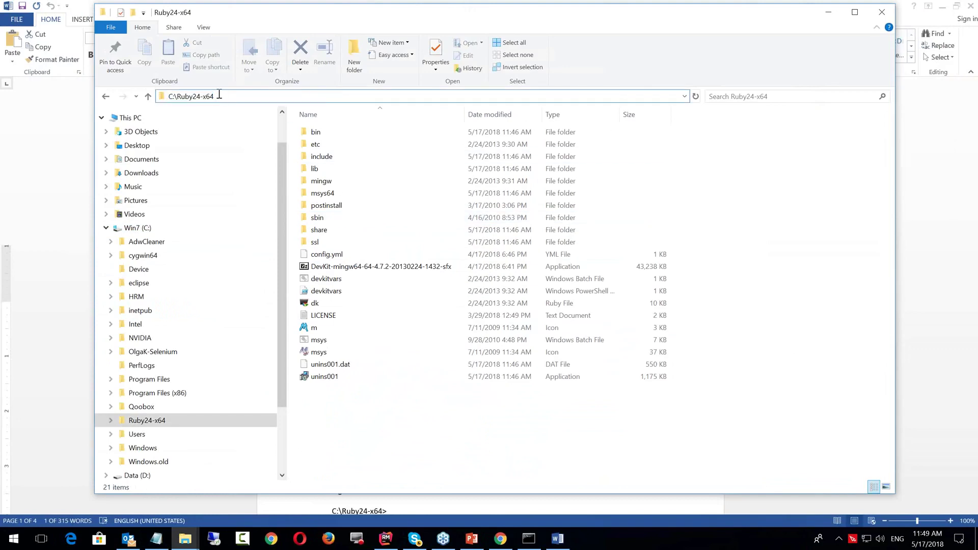
pyautogui.moveTo(217, 97); pyautogui.dragTo(155, 110)
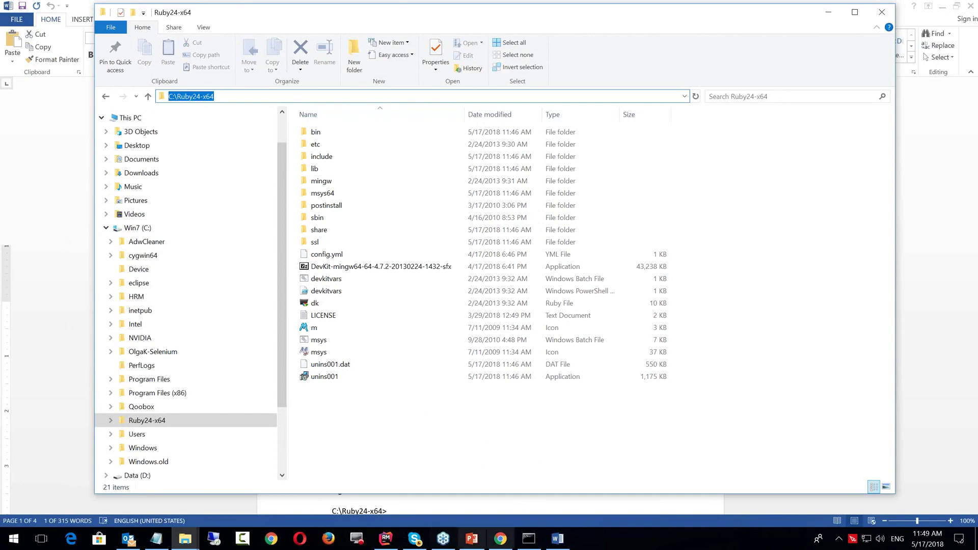
# Switch to Command Prompt, go to the root of drive C: with cd /, list it with ls and change into Ruby24-x64
pyautogui.click(529, 538)
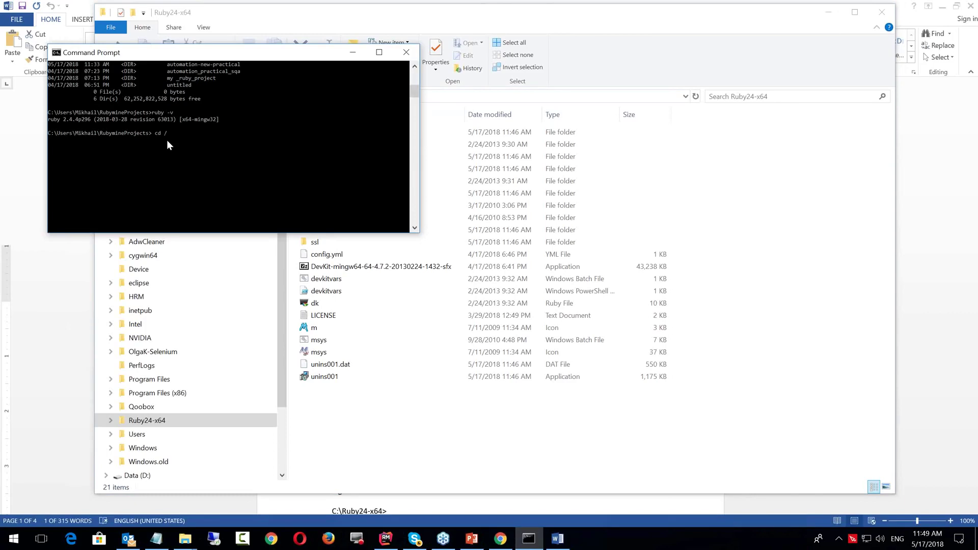
pyautogui.write('cd /')
pyautogui.press('Return')
pyautogui.write('d')
pyautogui.press('Return')
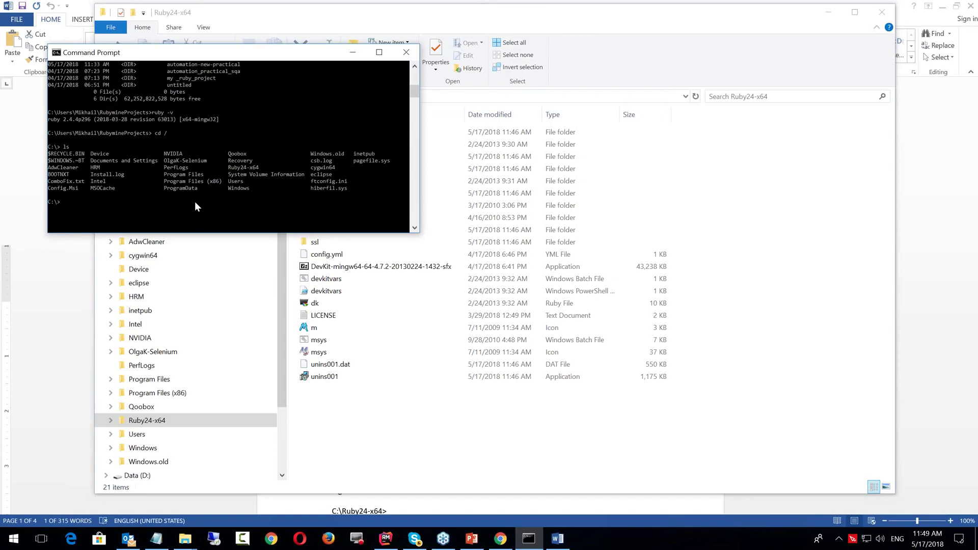
pyautogui.write('cd Ruby24-x64')
pyautogui.press('Return')
# Check the latest messages in the Russian_Online_2018_NEW group chat in Skype and return to Command Prompt
pyautogui.click(416, 540)
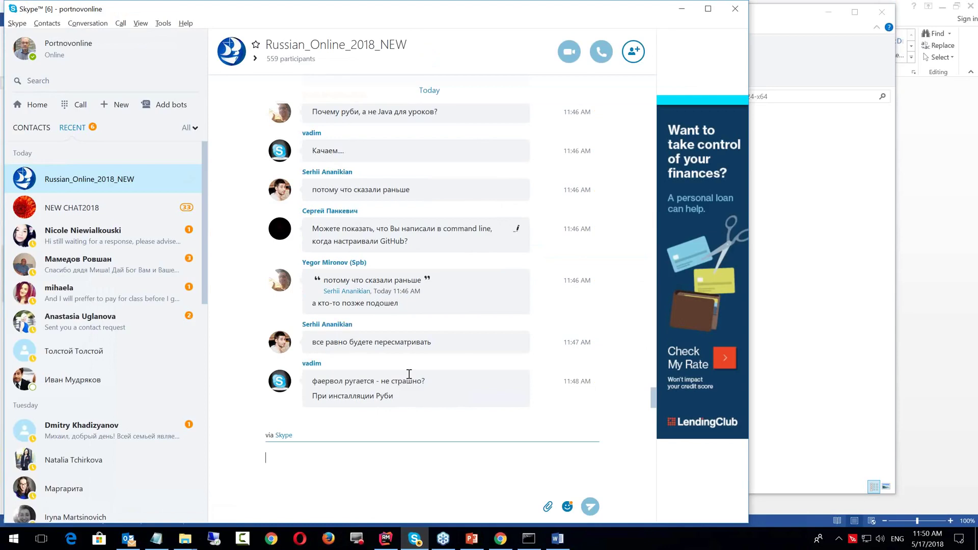
pyautogui.hotkey('alt', 'Tab')
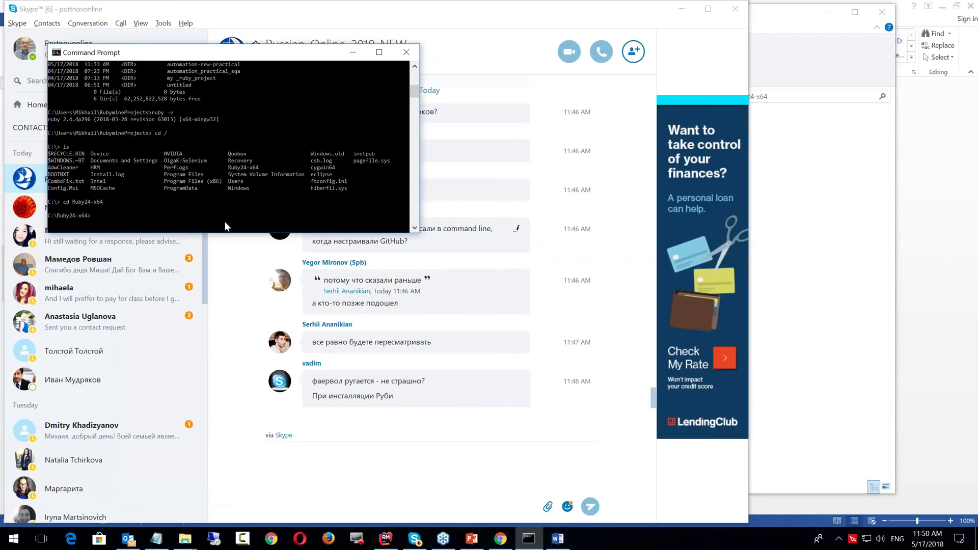
# Switch to the Automation_Installation_day1 document in Word and review the DevKit section's init and install commands
pyautogui.hotkey('alt', 'Tab')
pyautogui.hotkey('alt', 'Tab')
pyautogui.hotkey('alt', 'Tab')
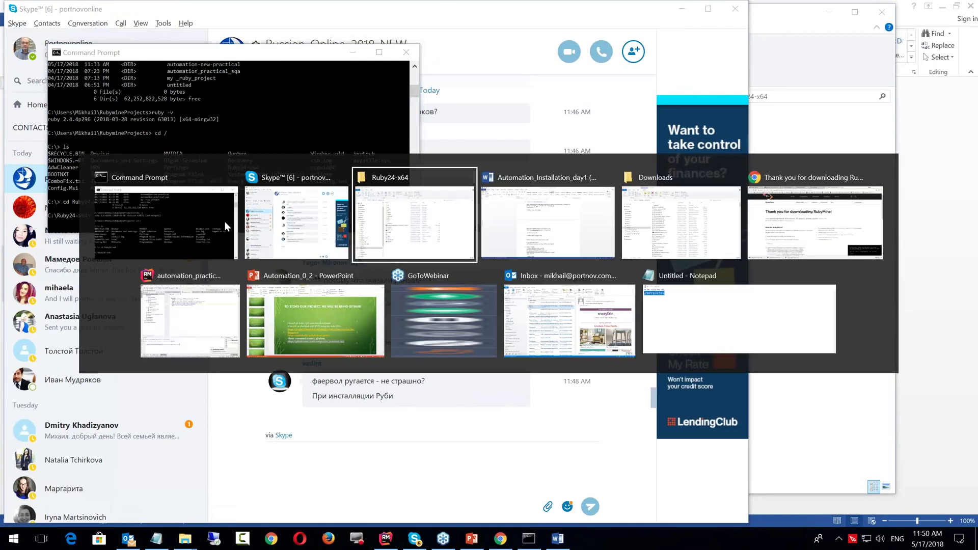
pyautogui.scroll(-2, 418, 302)
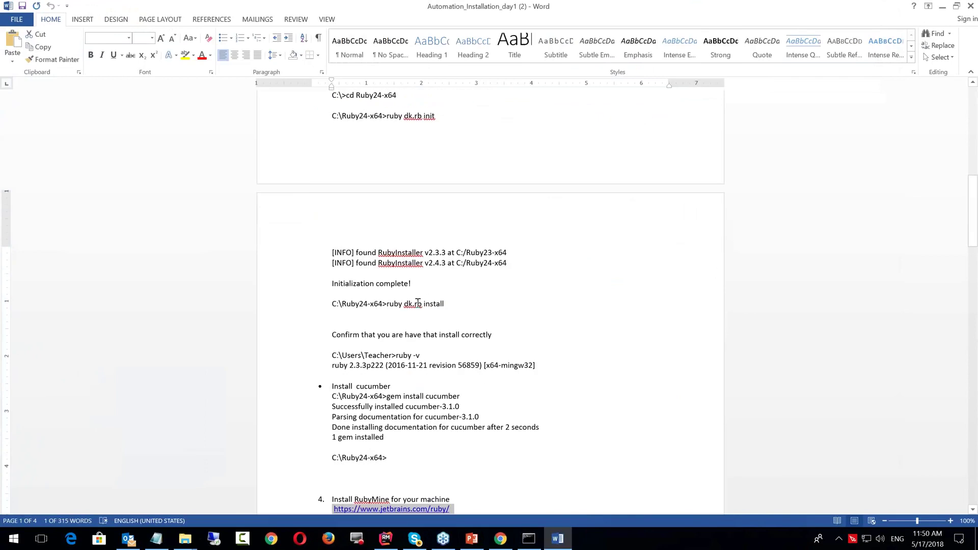
pyautogui.scroll(1, 418, 302)
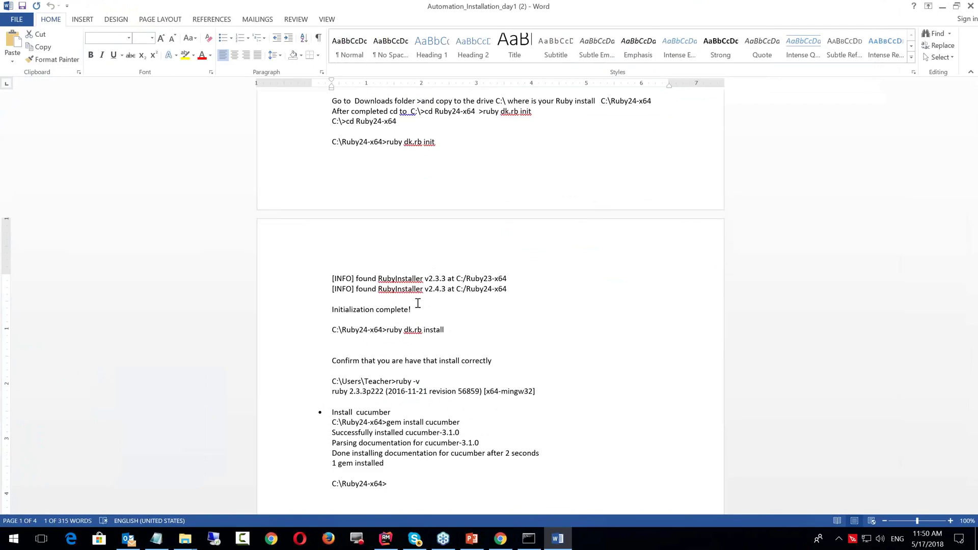
pyautogui.scroll(1, 418, 303)
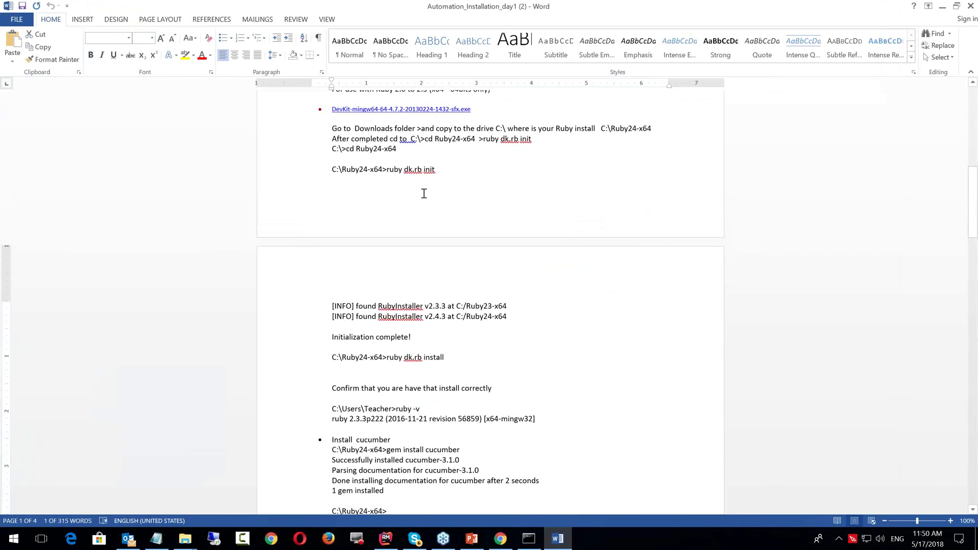
pyautogui.scroll(1, 424, 194)
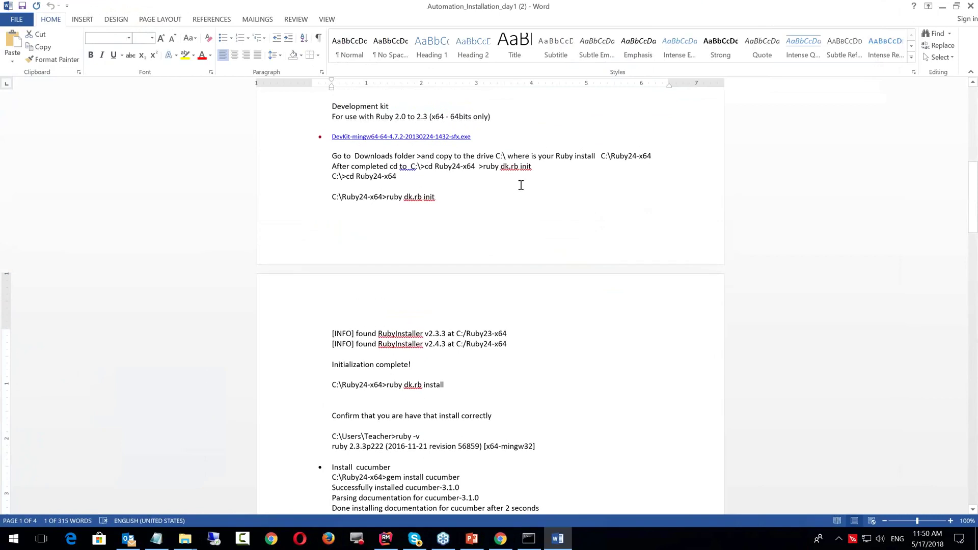
pyautogui.scroll(1, 498, 233)
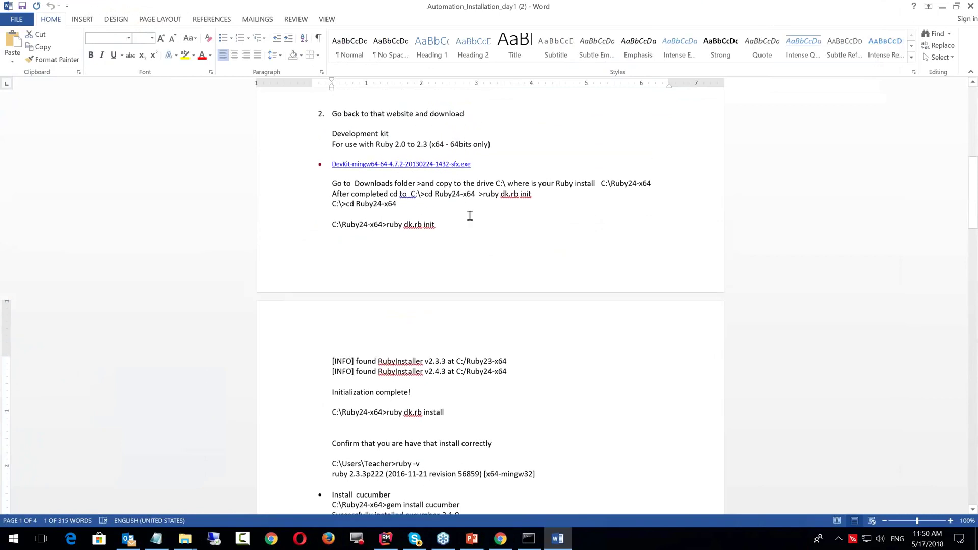
# Copy the command ruby dk.rb init from the Word document and run it in Command Prompt in the Ruby24-x64 folder
pyautogui.hotkey('alt', 'Tab')
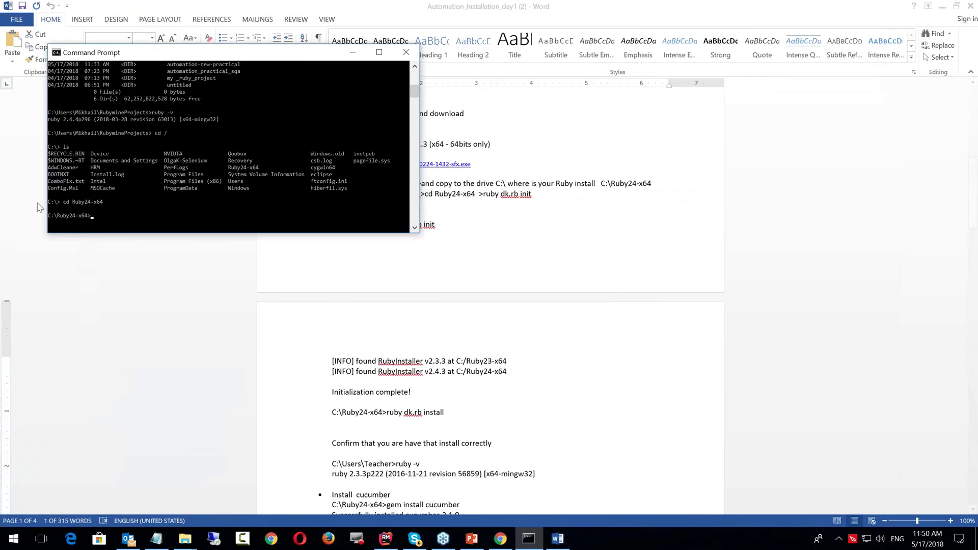
pyautogui.click(164, 237)
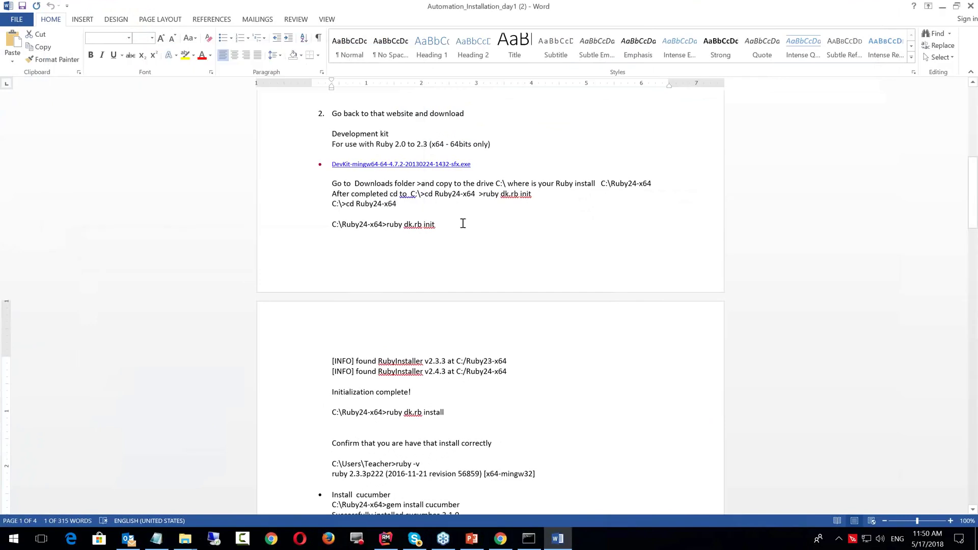
pyautogui.moveTo(536, 196); pyautogui.dragTo(485, 196)
pyautogui.hotkey('ctrl', 'c')
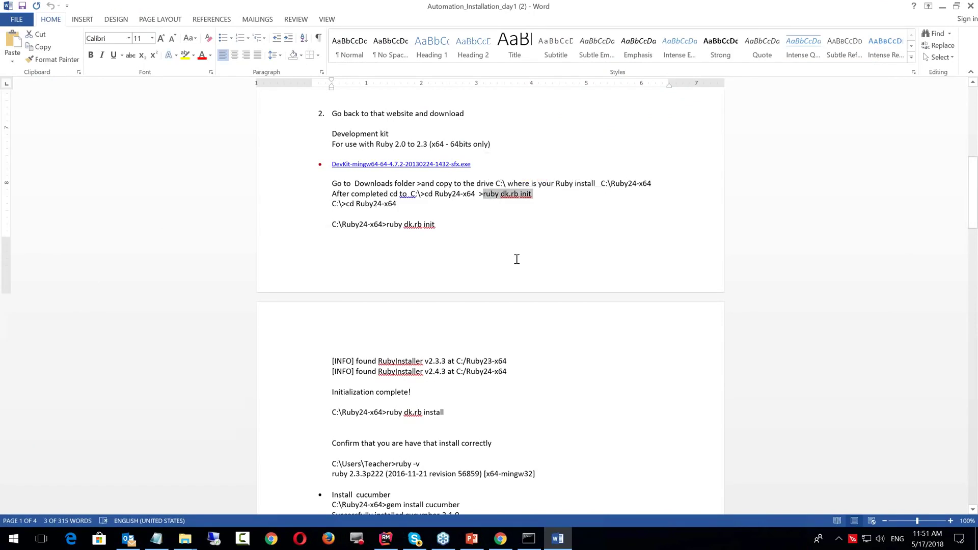
pyautogui.hotkey('alt', 'Tab')
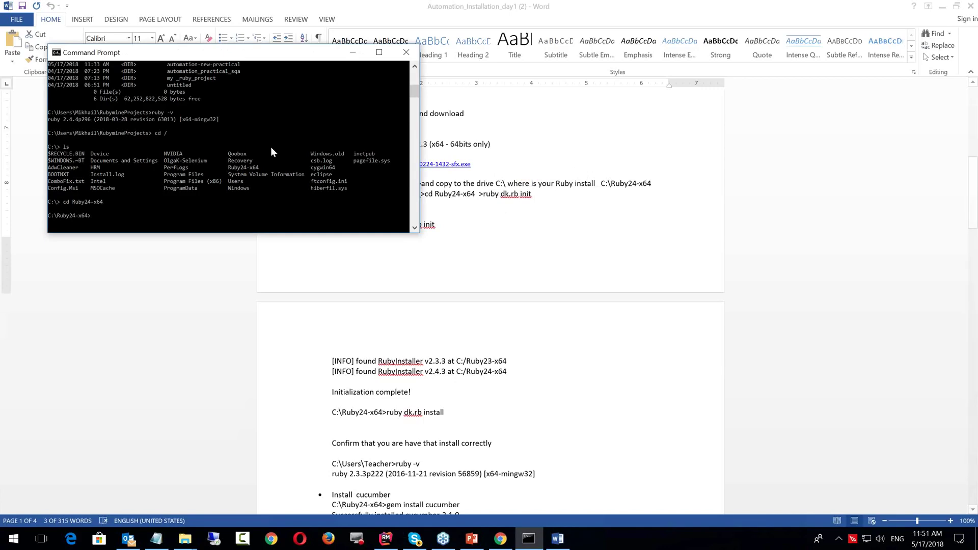
pyautogui.hotkey('ctrl', 'v')
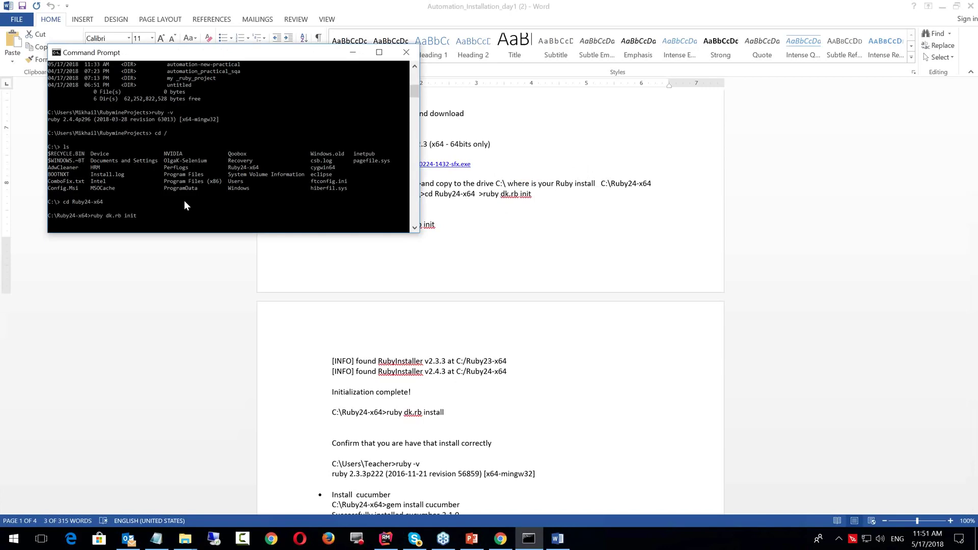
pyautogui.press('Return')
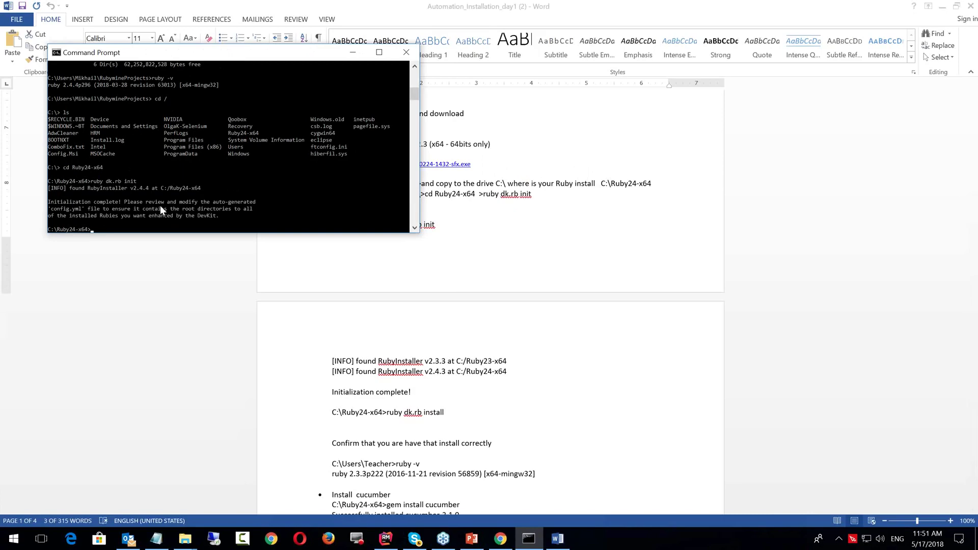
# Copy the command ruby dk.rb install from the Word document and run it in Command Prompt in the Ruby24-x64 folder
pyautogui.hotkey('alt', 'Tab')
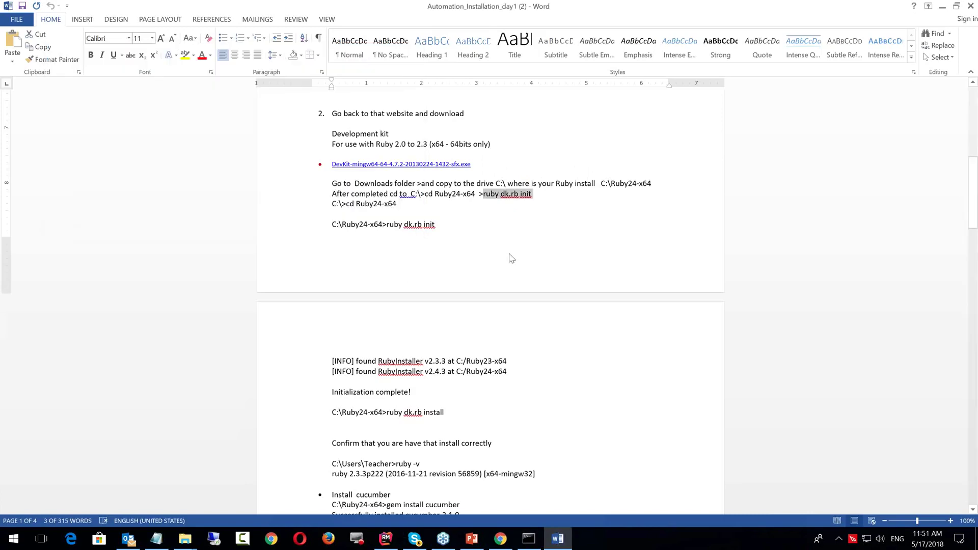
pyautogui.scroll(1, 511, 256)
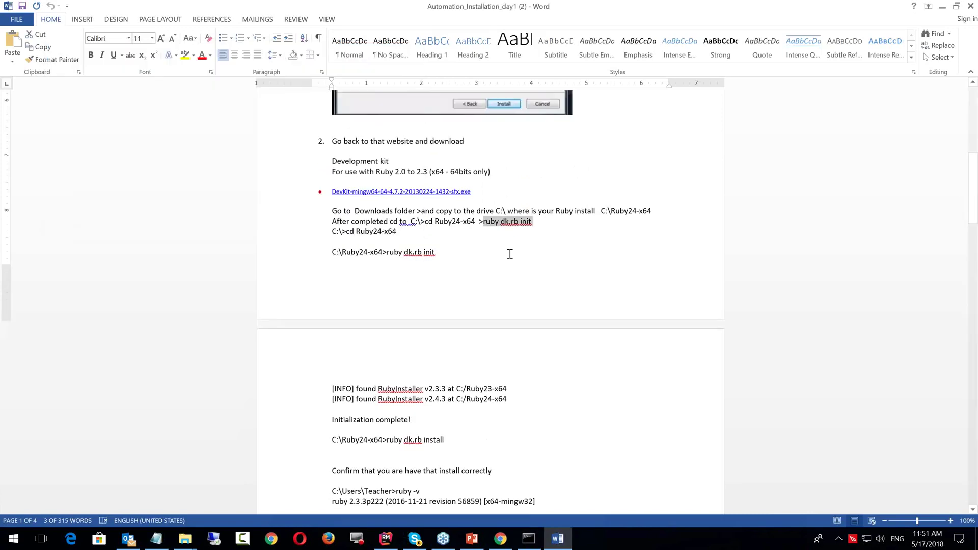
pyautogui.scroll(-1, 510, 254)
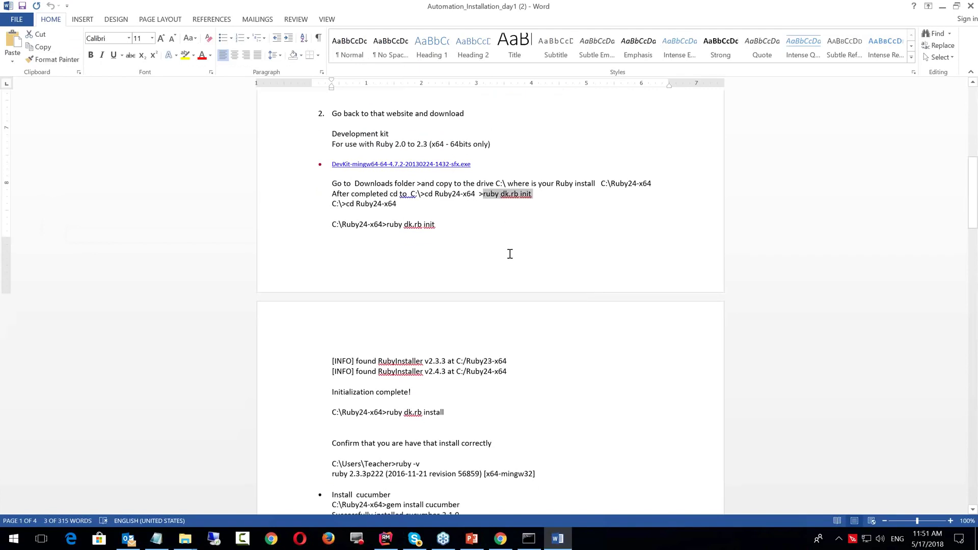
pyautogui.scroll(-2, 510, 254)
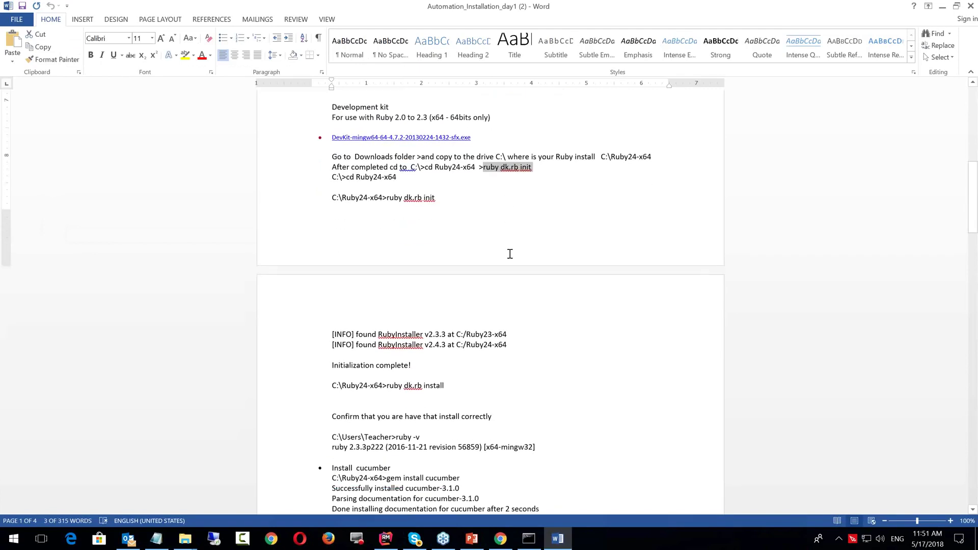
pyautogui.click(460, 355)
pyautogui.hotkey('alt', 'Tab')
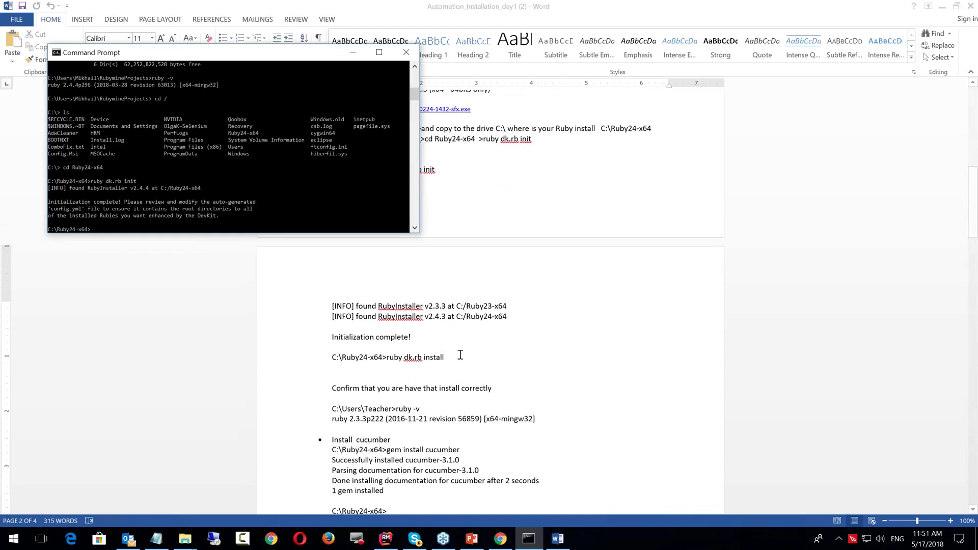
pyautogui.hotkey('alt', 'Tab')
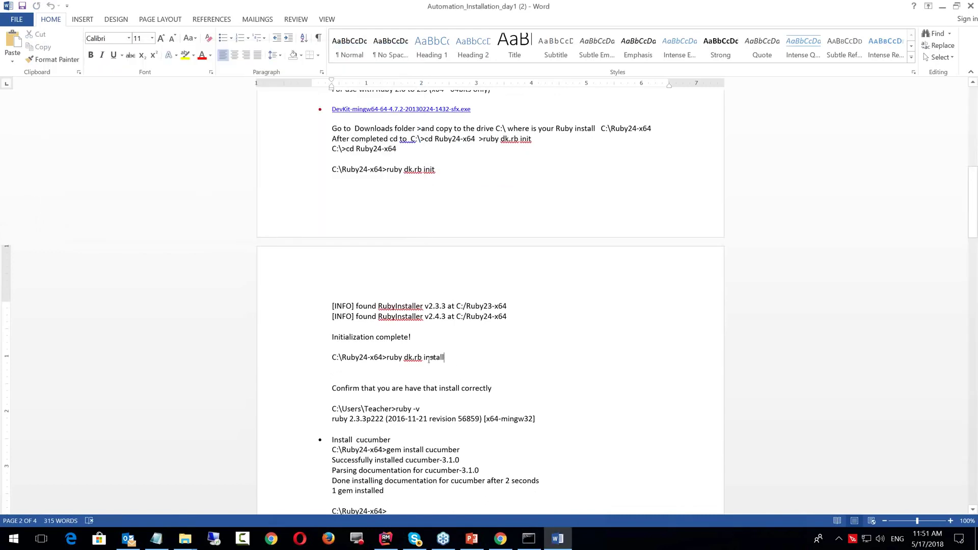
pyautogui.moveTo(440, 360); pyautogui.dragTo(387, 359)
pyautogui.hotkey('ctrl', 'c')
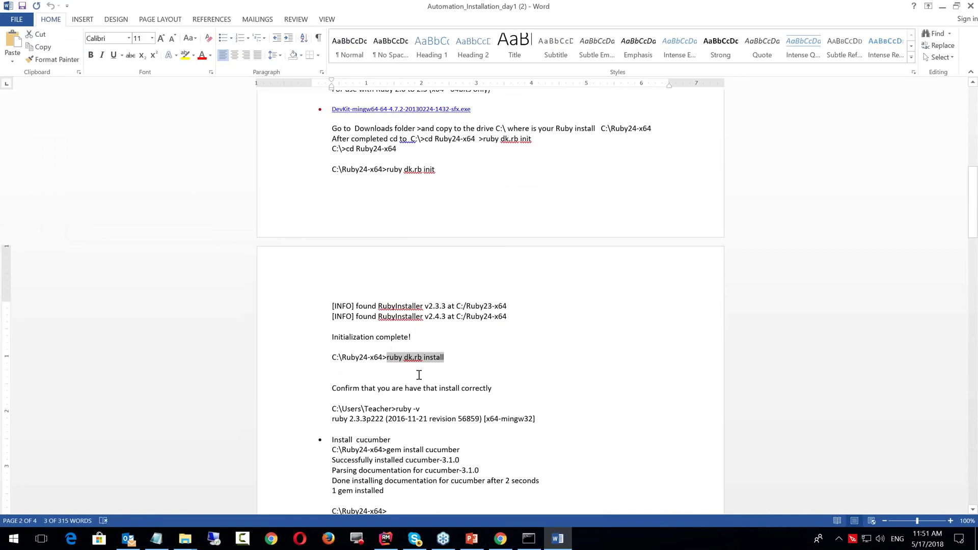
pyautogui.hotkey('alt', 'Tab')
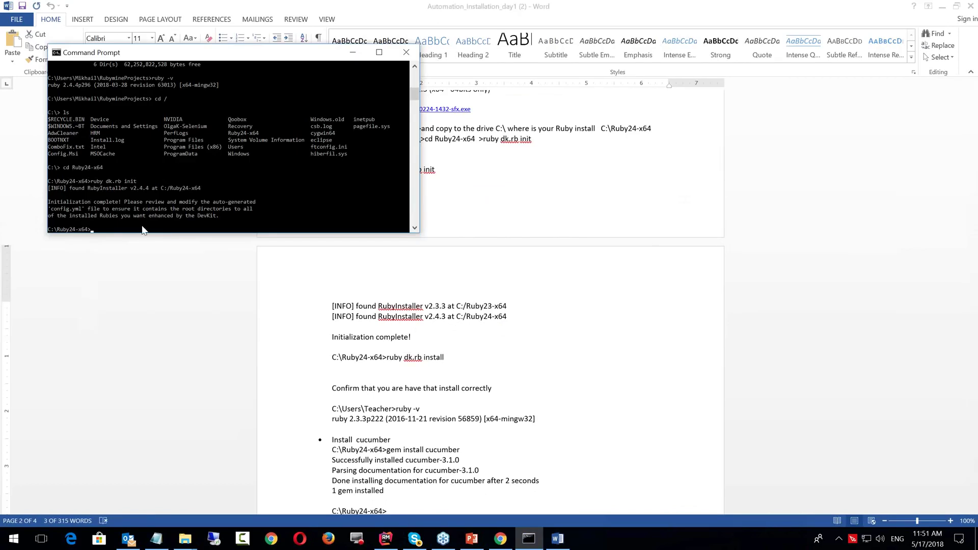
pyautogui.hotkey('ctrl', 'v')
pyautogui.press('Return')
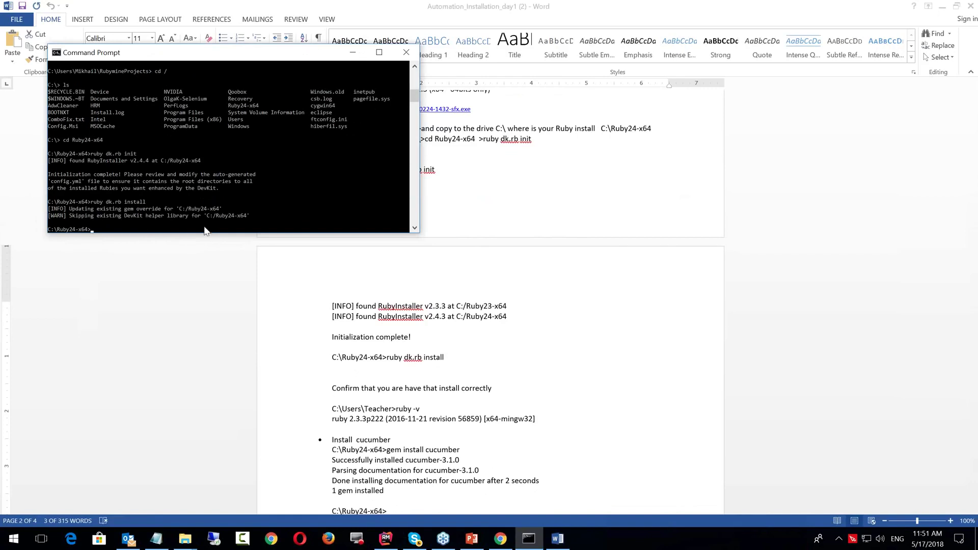
# Consult the Word document's installation check and query the Ruby version in Command Prompt with ruby -0v
pyautogui.hotkey('alt', 'Tab')
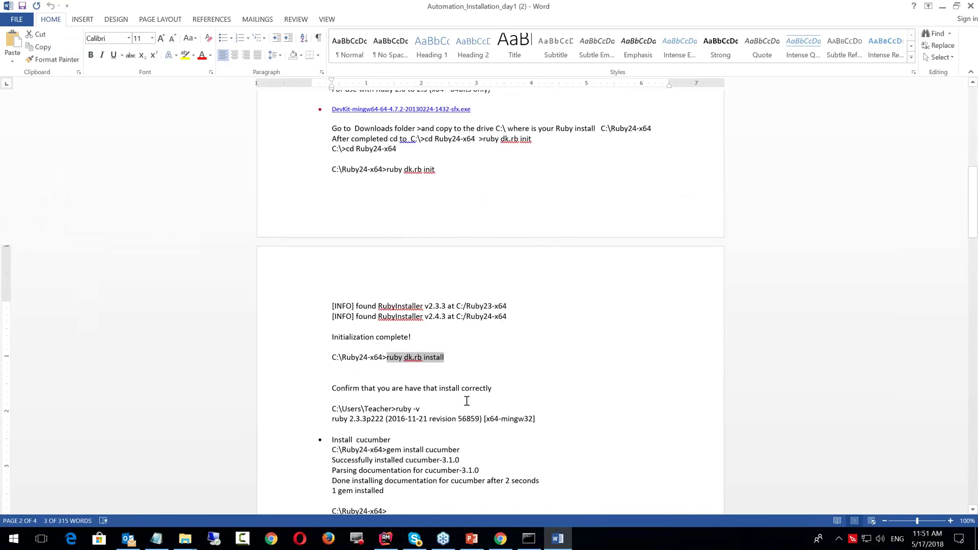
pyautogui.hotkey('alt', 'Tab')
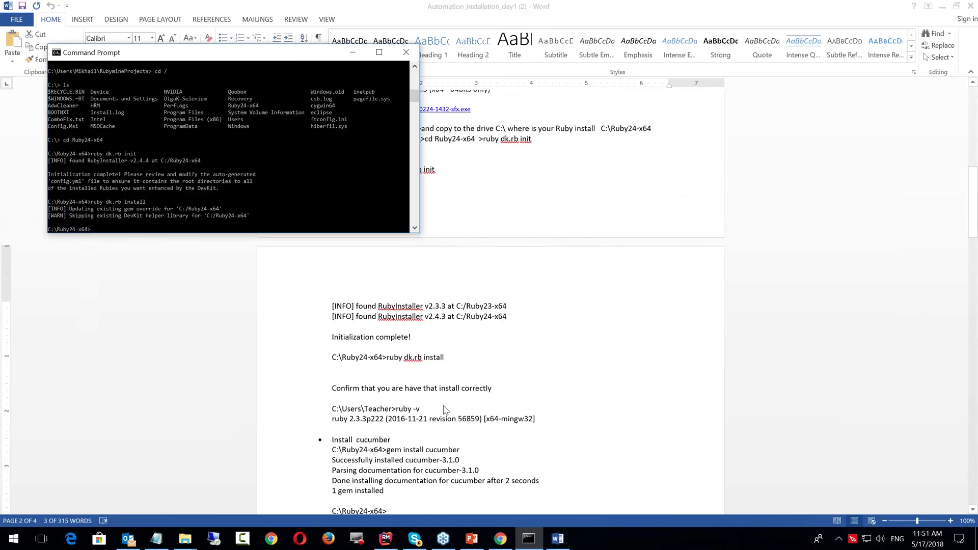
pyautogui.write('ruby -0v')
pyautogui.press('Return')
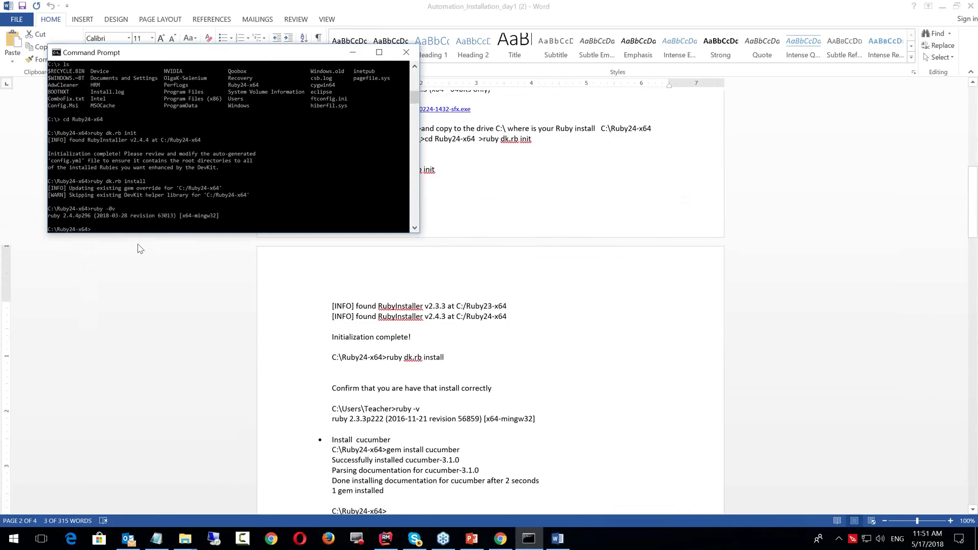
# Recall the last version query in Command Prompt and correct it to ruby -v
pyautogui.press('Up')
pyautogui.press('BackSpace')
pyautogui.write('v')
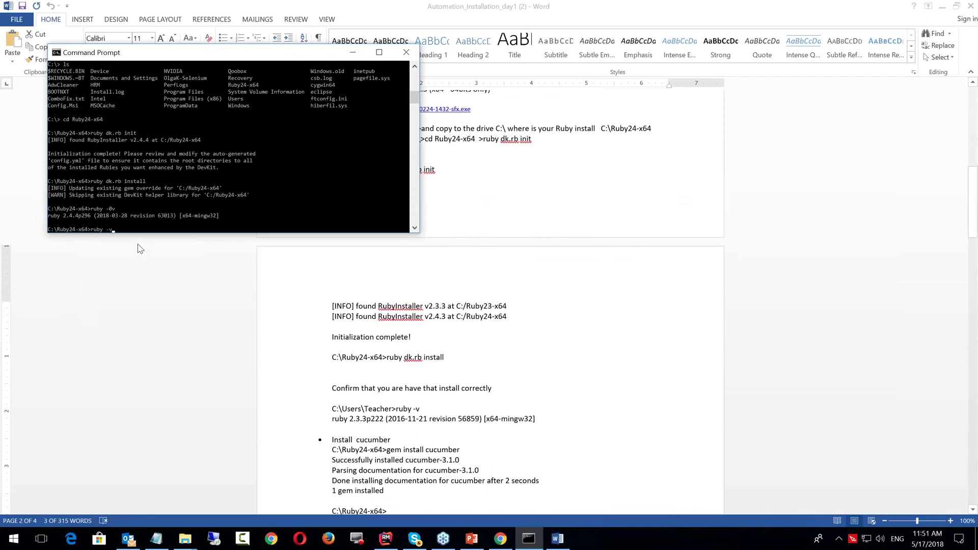